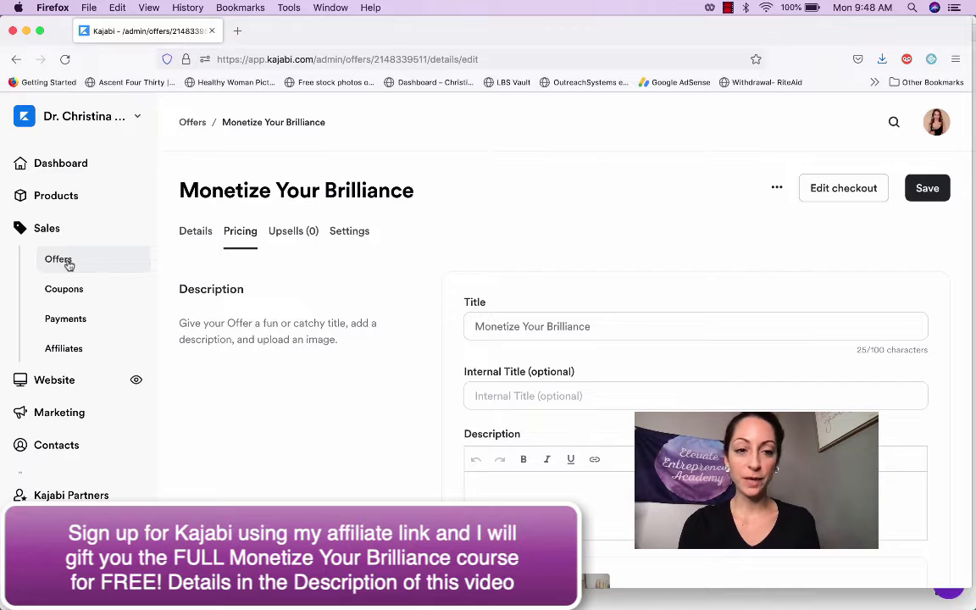
Go to the Offers list, start a new offer and title it "Test"
{"action": "left_click", "coordinate": [69, 263]}
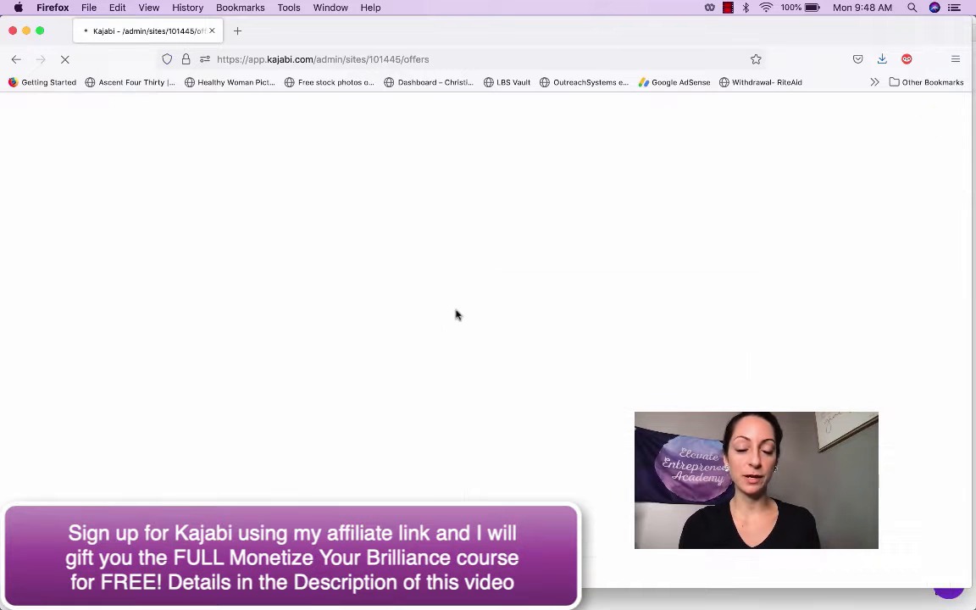
{"action": "scroll", "coordinate": [455, 313], "scroll_direction": "down", "scroll_amount": 3}
{"action": "scroll", "coordinate": [455, 313], "scroll_direction": "down", "scroll_amount": 1}
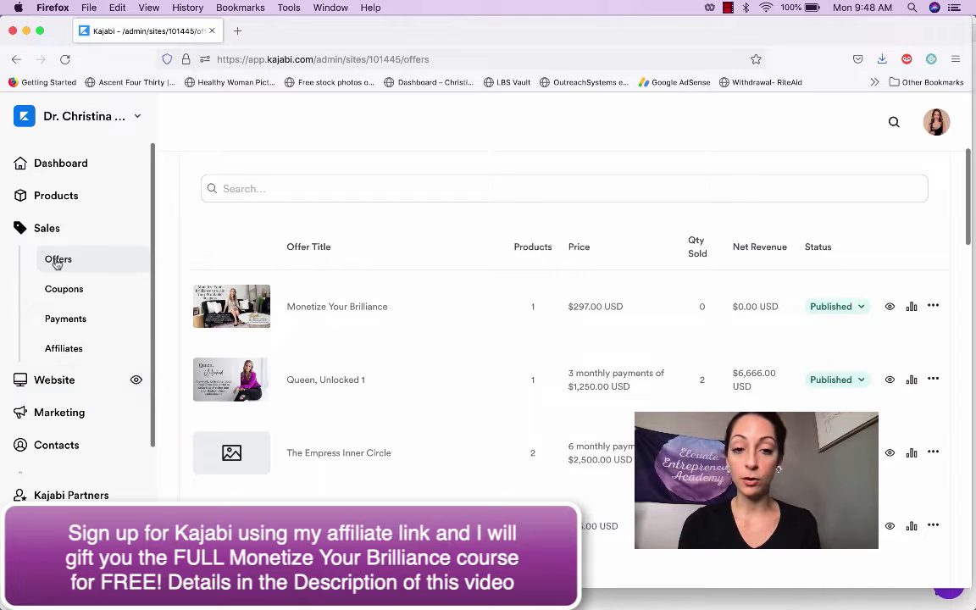
{"action": "scroll", "coordinate": [492, 284], "scroll_direction": "up", "scroll_amount": 5}
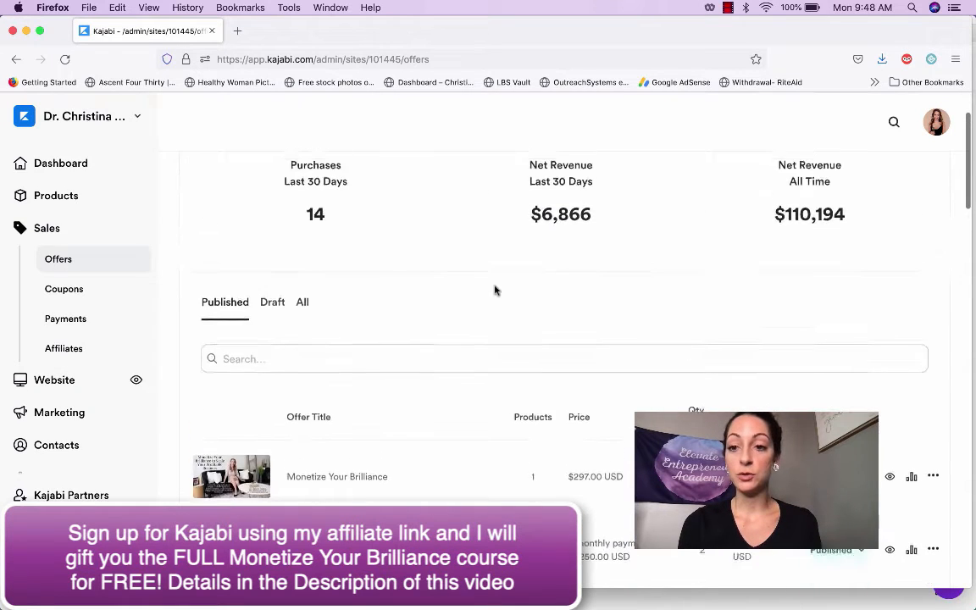
{"action": "left_click", "coordinate": [916, 188]}
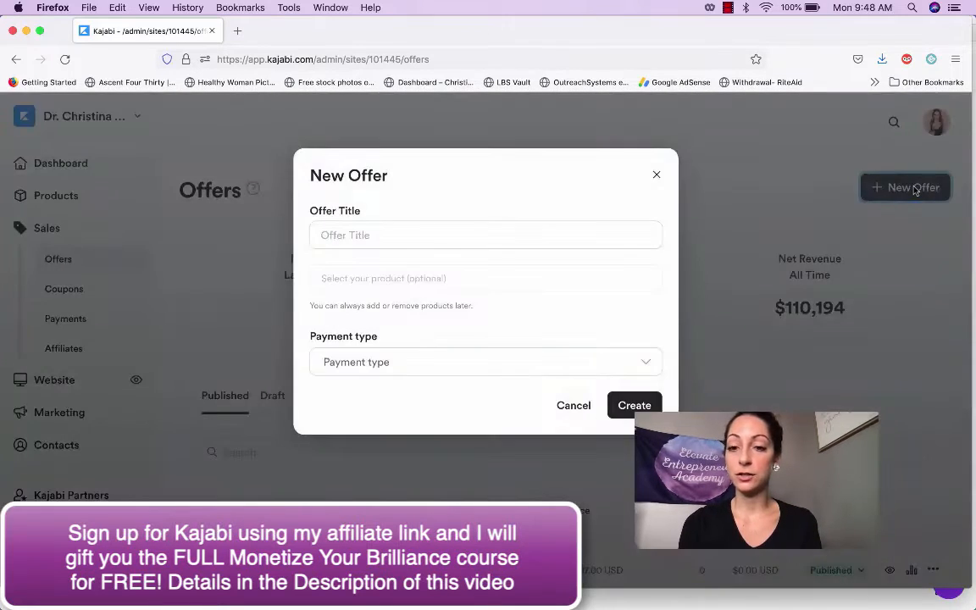
{"action": "left_click", "coordinate": [503, 224]}
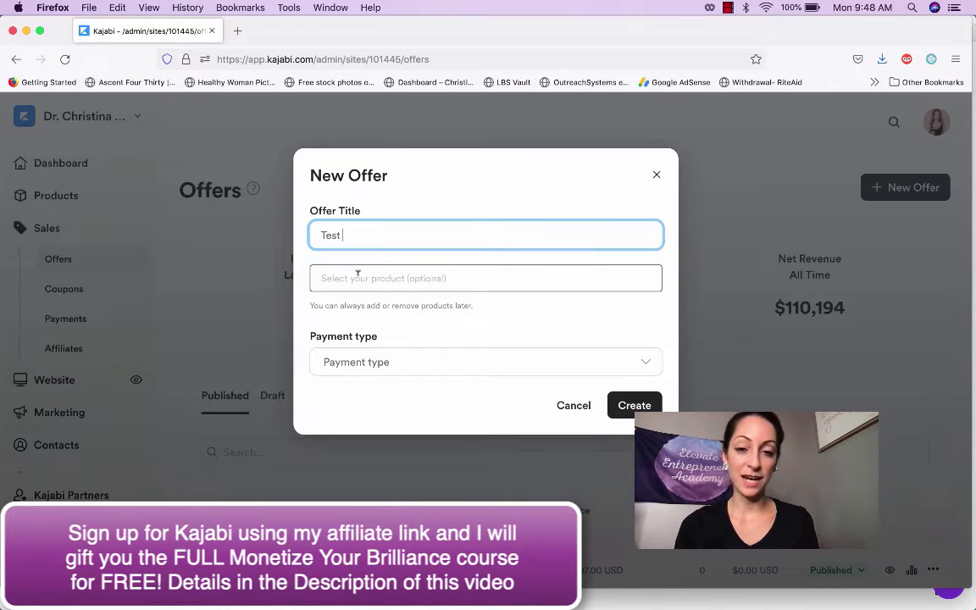
Attach the product "Monetize Your Brilliance to Scale Your Profitable Business" to the new offer
{"action": "left_click", "coordinate": [358, 275]}
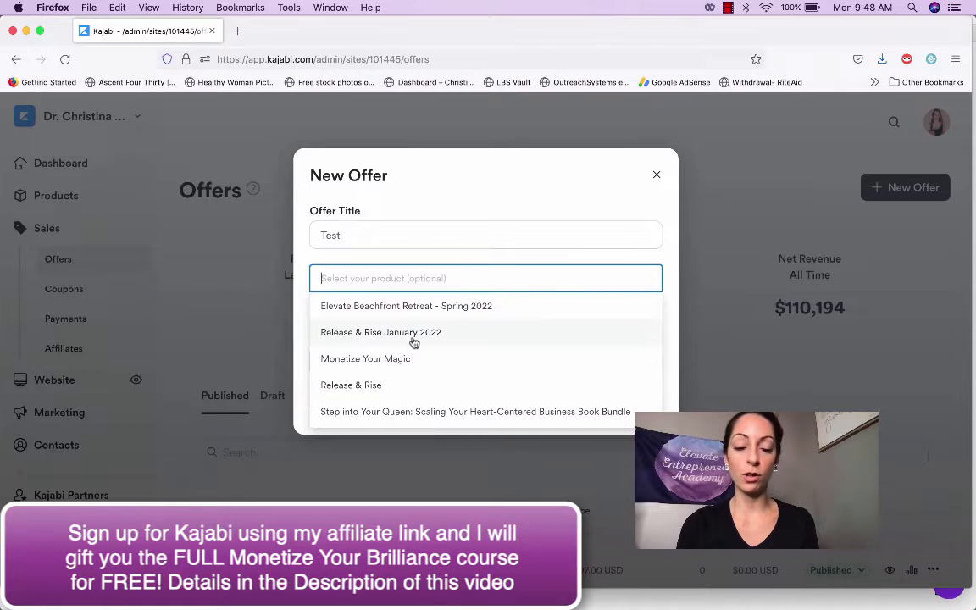
{"action": "scroll", "coordinate": [414, 342], "scroll_direction": "down", "scroll_amount": 4}
{"action": "scroll", "coordinate": [414, 342], "scroll_direction": "up", "scroll_amount": 5}
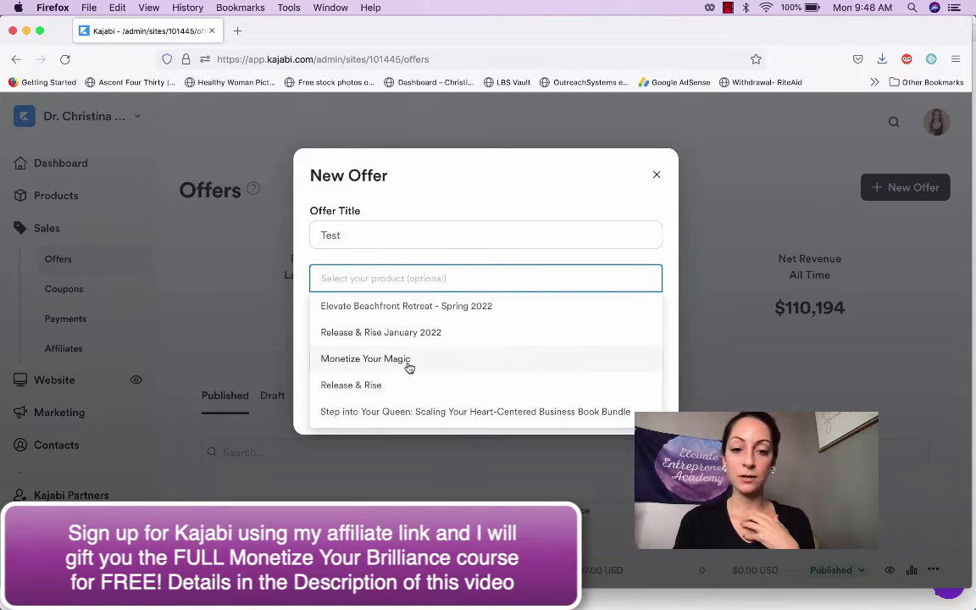
{"action": "scroll", "coordinate": [409, 367], "scroll_direction": "down", "scroll_amount": 10}
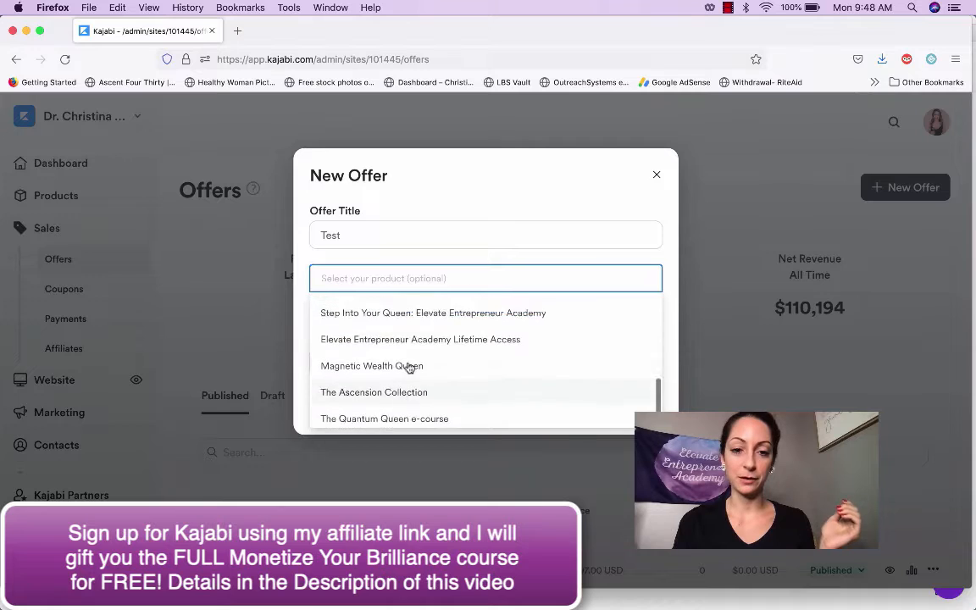
{"action": "left_click", "coordinate": [409, 367]}
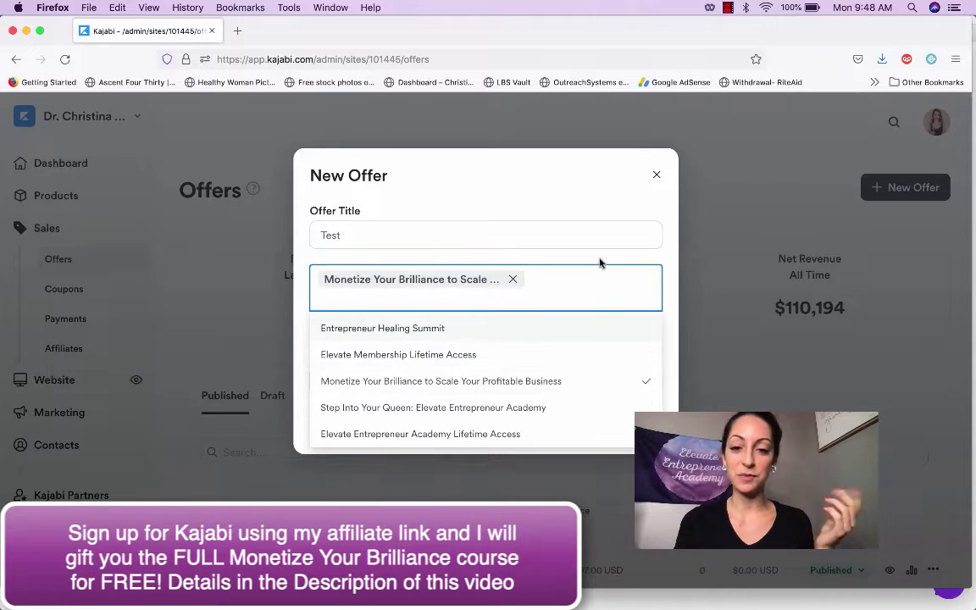
{"action": "left_click", "coordinate": [620, 205]}
Try Multiple Payments as the new offer's payment type, including its number of monthly payments
{"action": "left_click", "coordinate": [479, 380]}
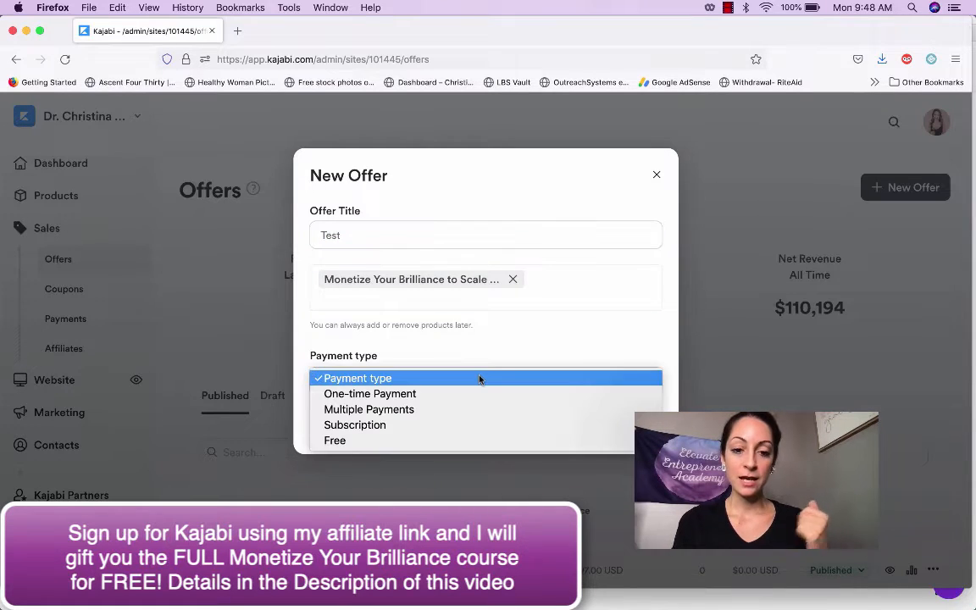
{"action": "left_click", "coordinate": [412, 410]}
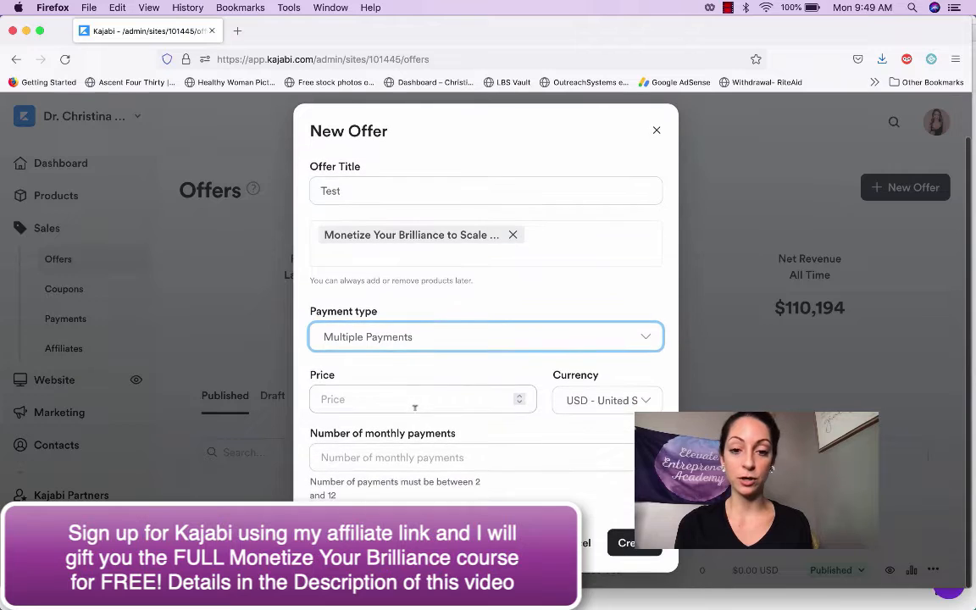
{"action": "left_click", "coordinate": [408, 455]}
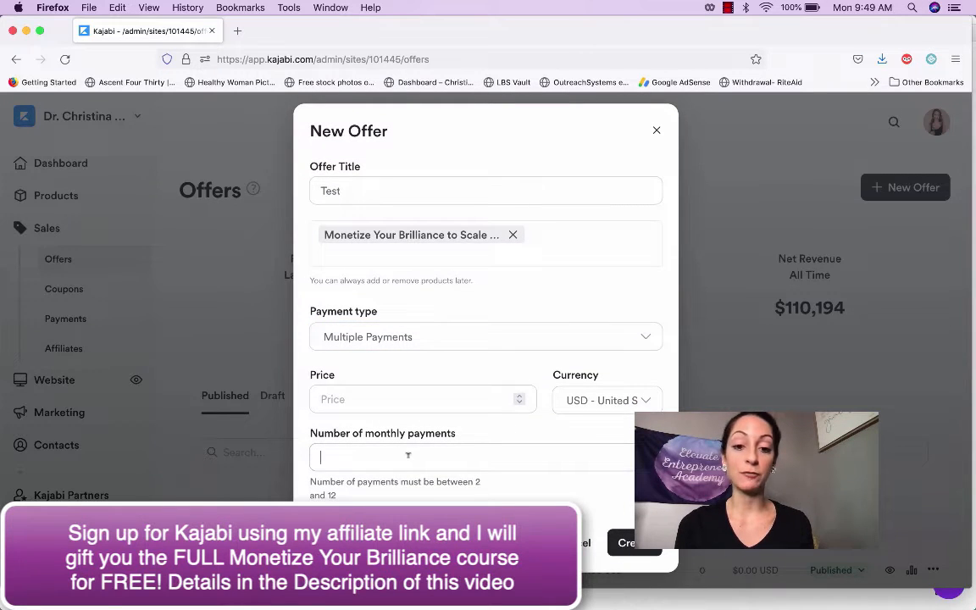
{"action": "left_click", "coordinate": [398, 348]}
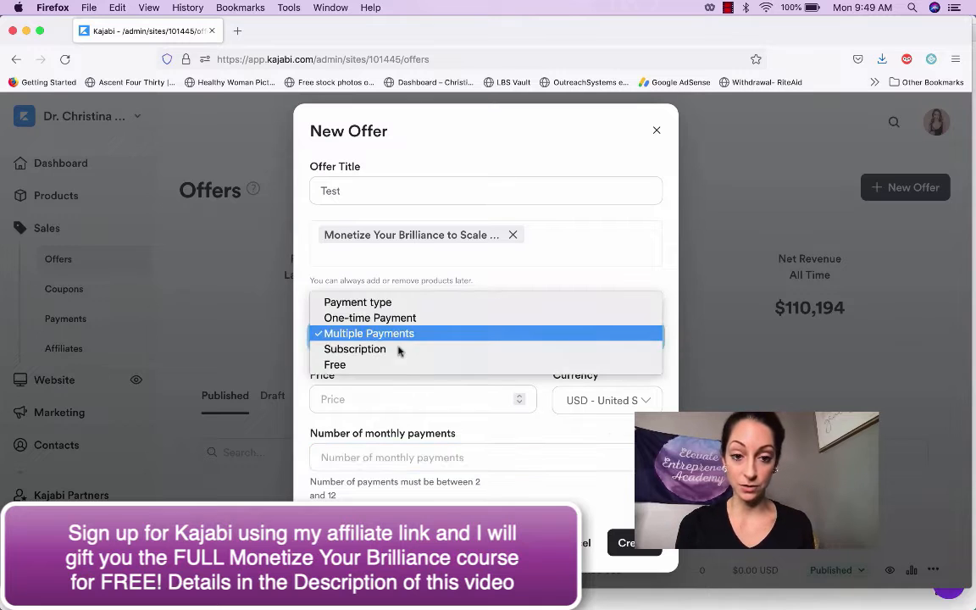
{"action": "left_click", "coordinate": [395, 305]}
Set the payment type to One-time Payment with a price of 97 USD and create the offer
{"action": "left_click", "coordinate": [384, 386]}
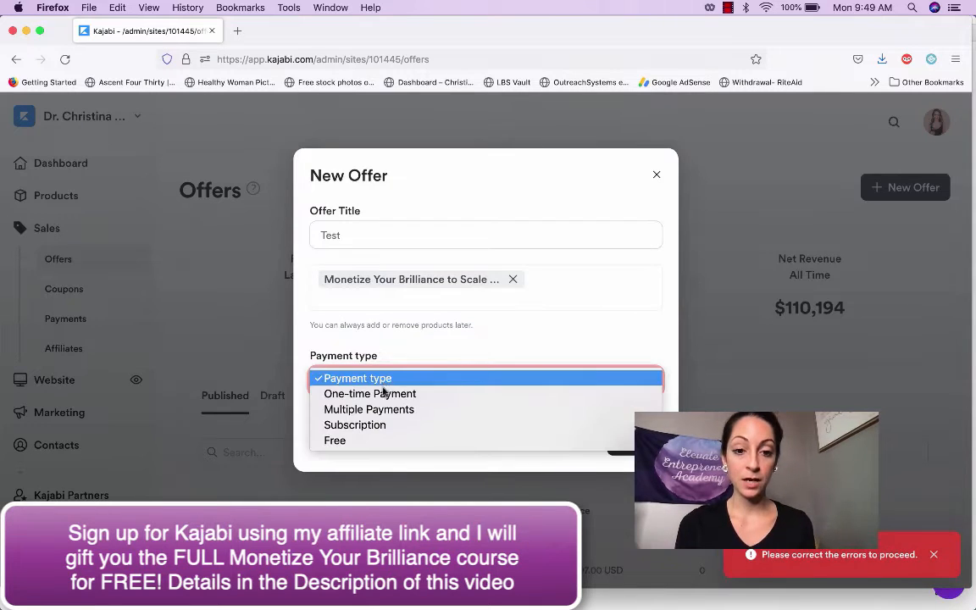
{"action": "left_click", "coordinate": [384, 396]}
{"action": "left_click", "coordinate": [366, 439]}
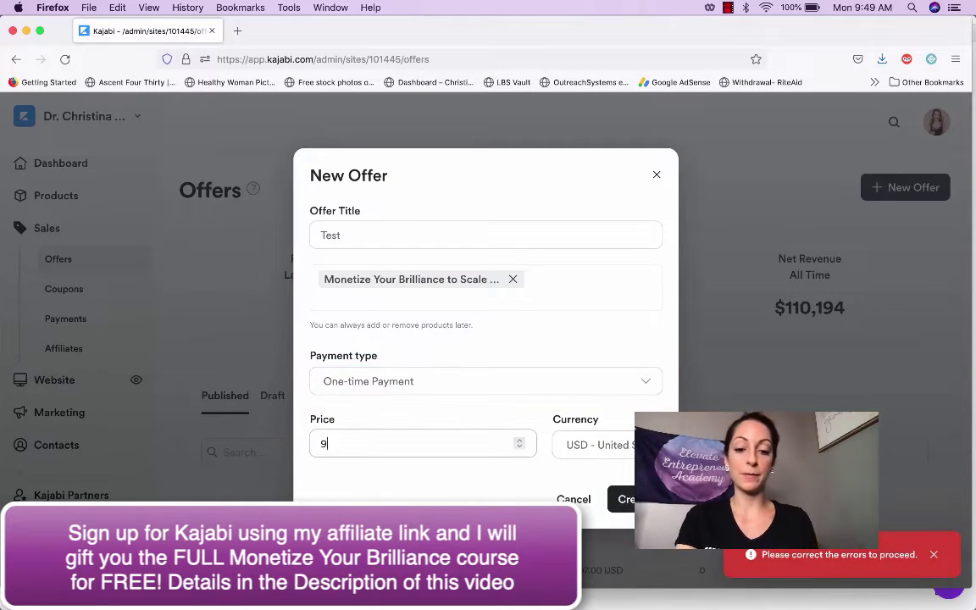
{"action": "left_click", "coordinate": [625, 499]}
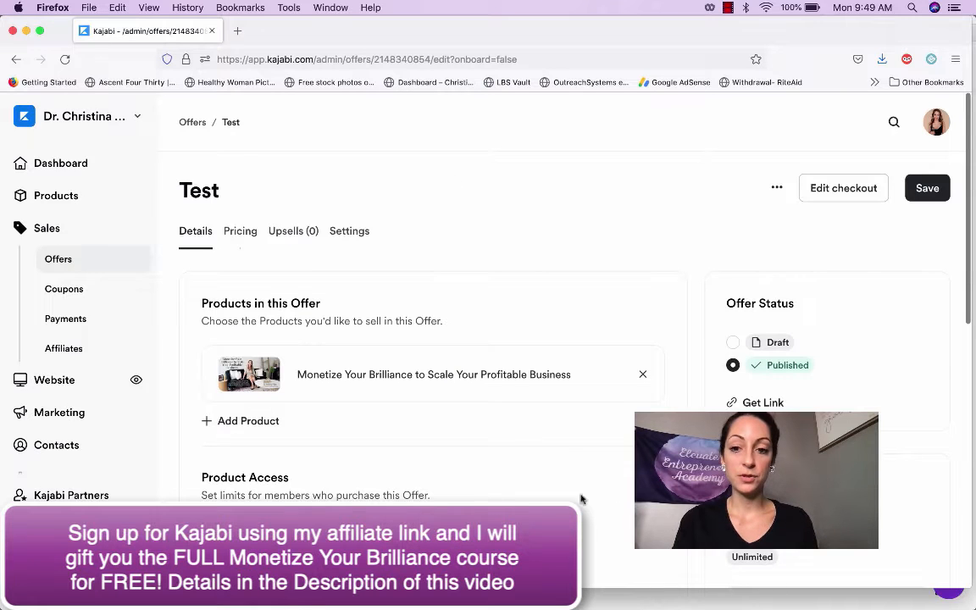
Add The Ascension Collection as a second product in the Test offer
{"action": "scroll", "coordinate": [646, 343], "scroll_direction": "down", "scroll_amount": 5}
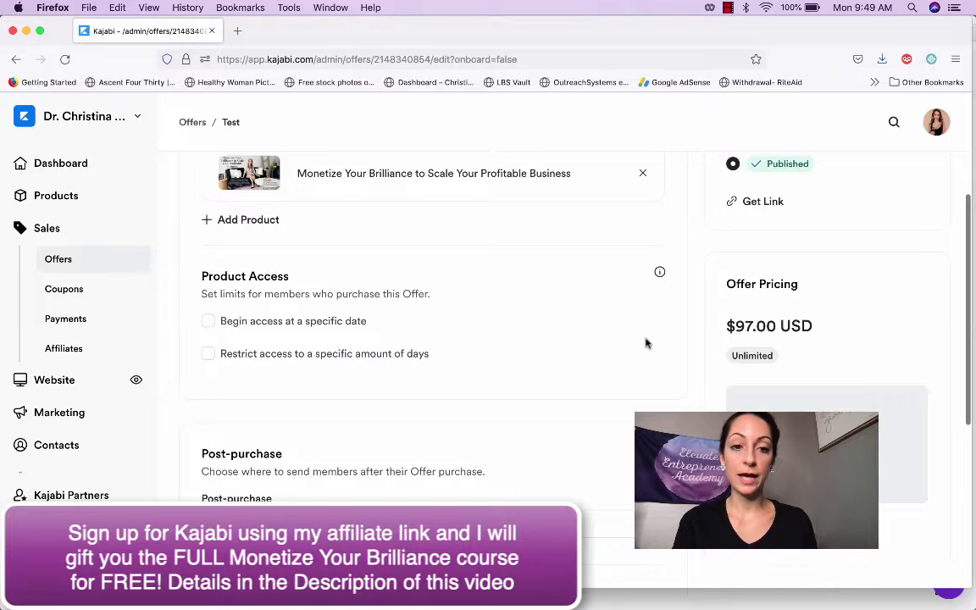
{"action": "scroll", "coordinate": [646, 342], "scroll_direction": "up", "scroll_amount": 3}
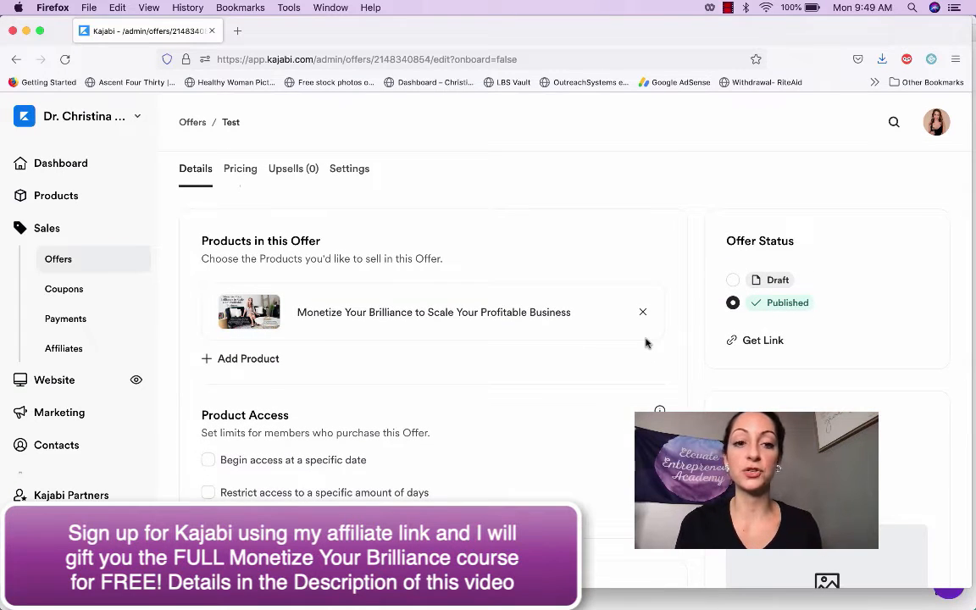
{"action": "left_click", "coordinate": [262, 362]}
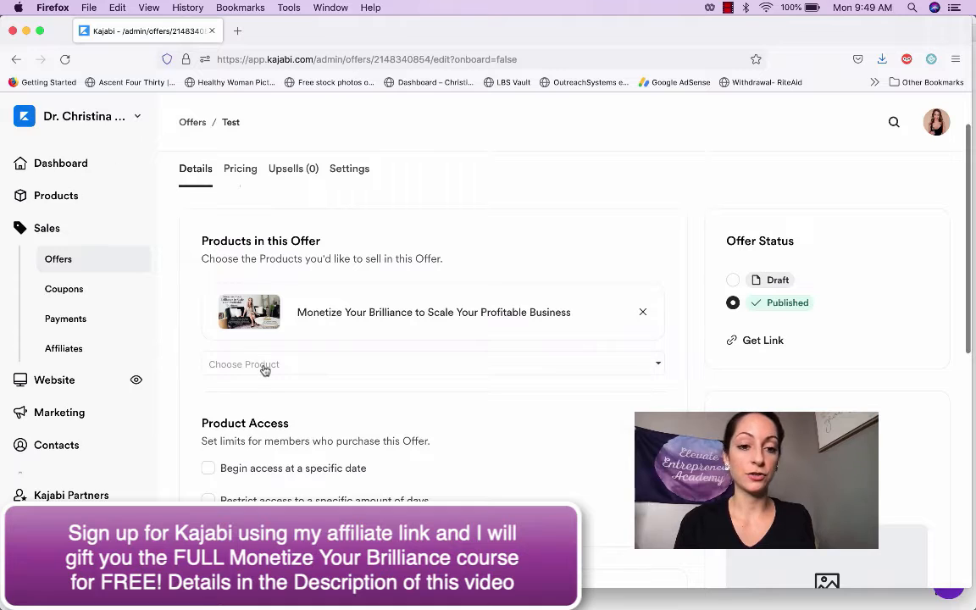
{"action": "left_click", "coordinate": [261, 364]}
{"action": "scroll", "coordinate": [269, 458], "scroll_direction": "down", "scroll_amount": 5}
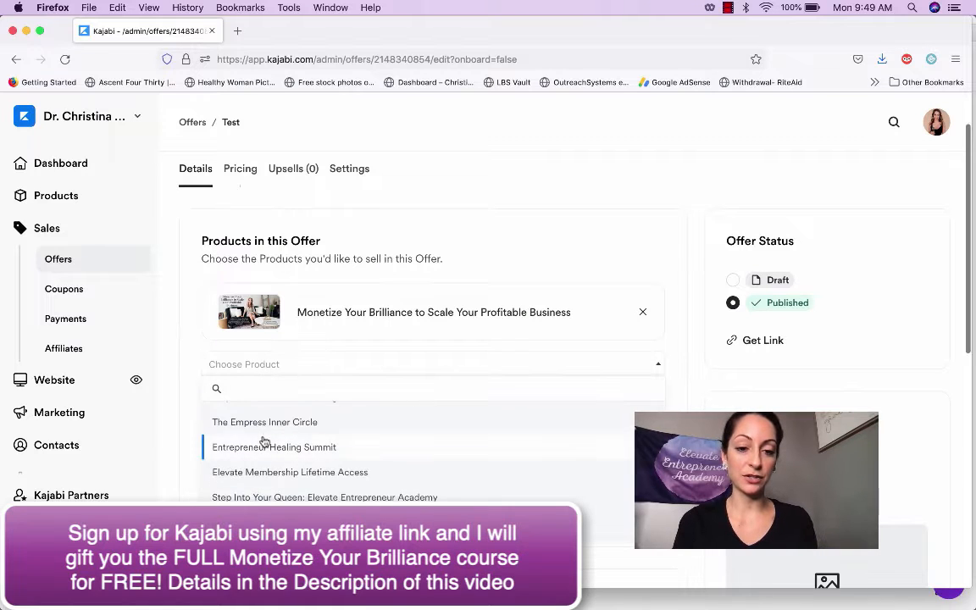
{"action": "left_click", "coordinate": [269, 474]}
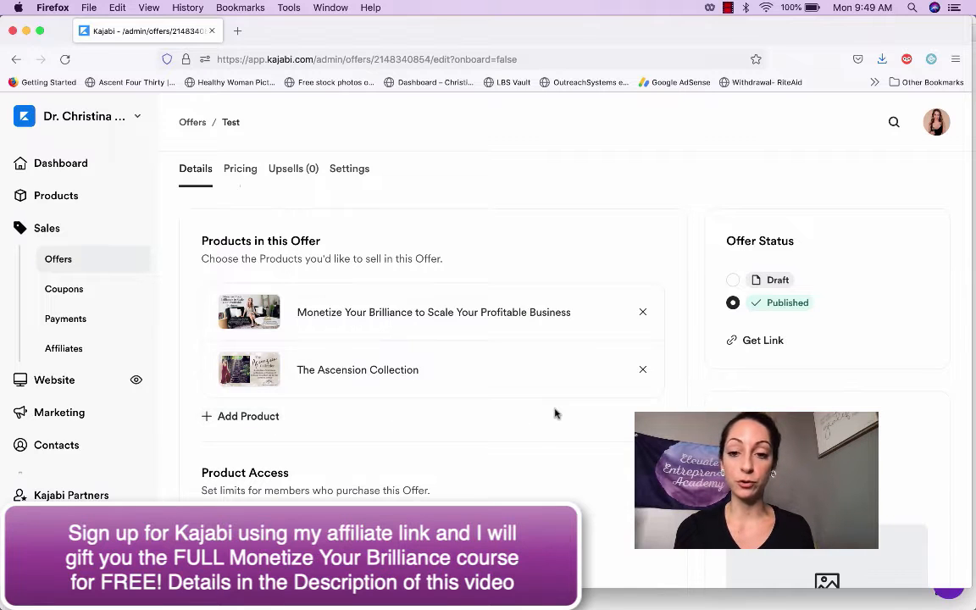
Open the offer's pricing details and set its image to the recent "Monetize Your Brilliance to Scale Your Profitable Business" picture
{"action": "scroll", "coordinate": [554, 409], "scroll_direction": "down", "scroll_amount": 5}
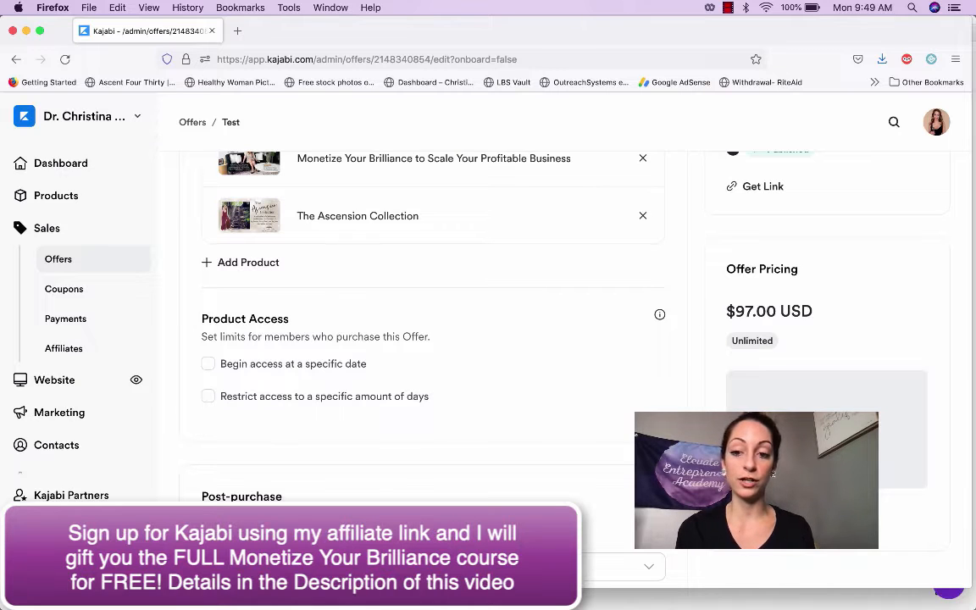
{"action": "left_click", "coordinate": [759, 518]}
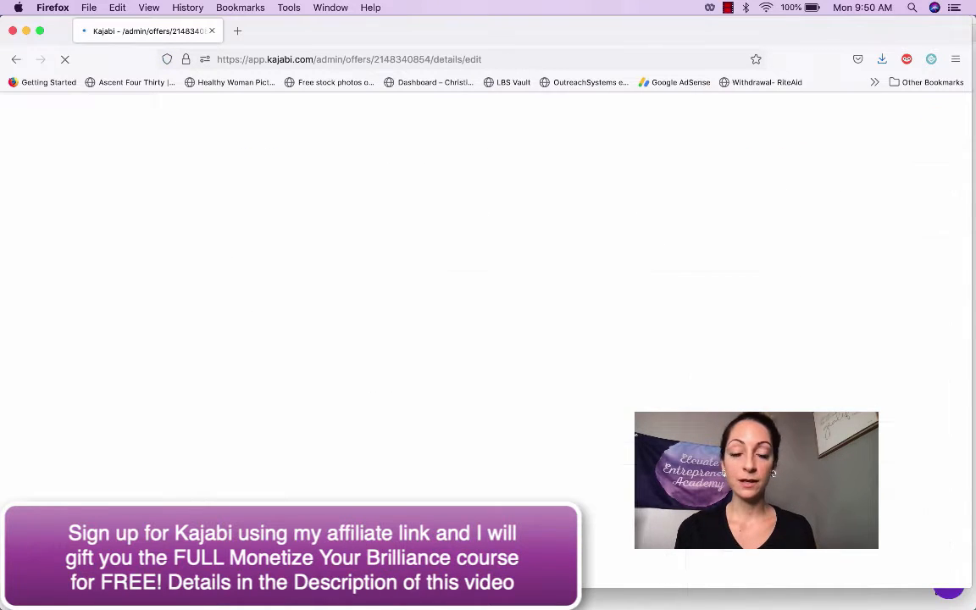
{"action": "scroll", "coordinate": [677, 370], "scroll_direction": "down", "scroll_amount": 5}
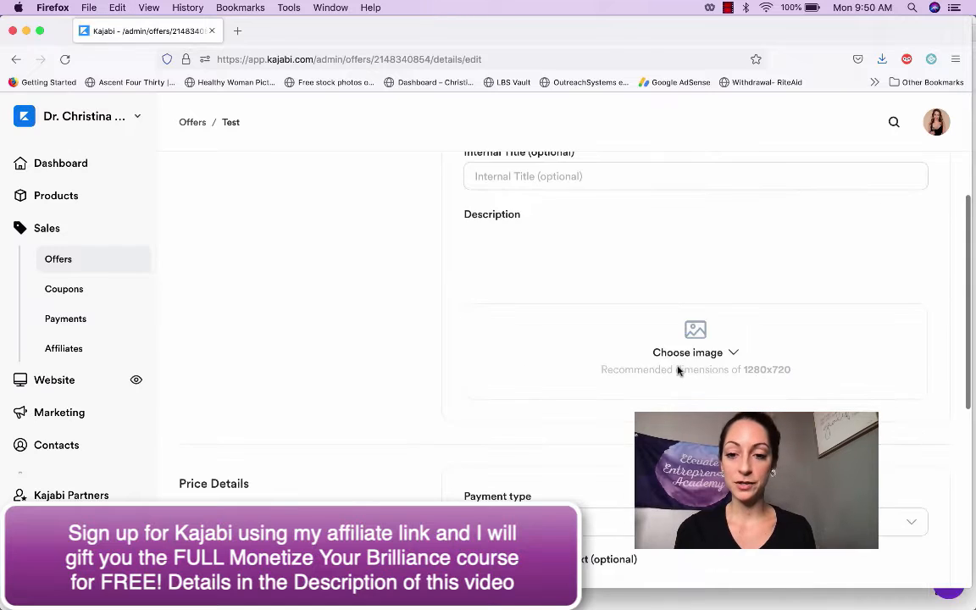
{"action": "left_click", "coordinate": [697, 387]}
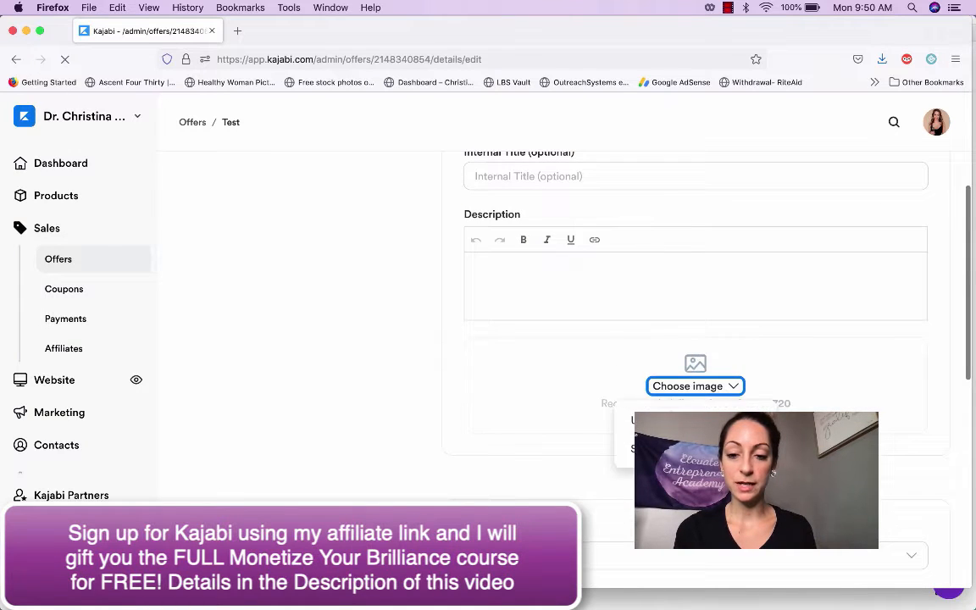
{"action": "left_click", "coordinate": [683, 449]}
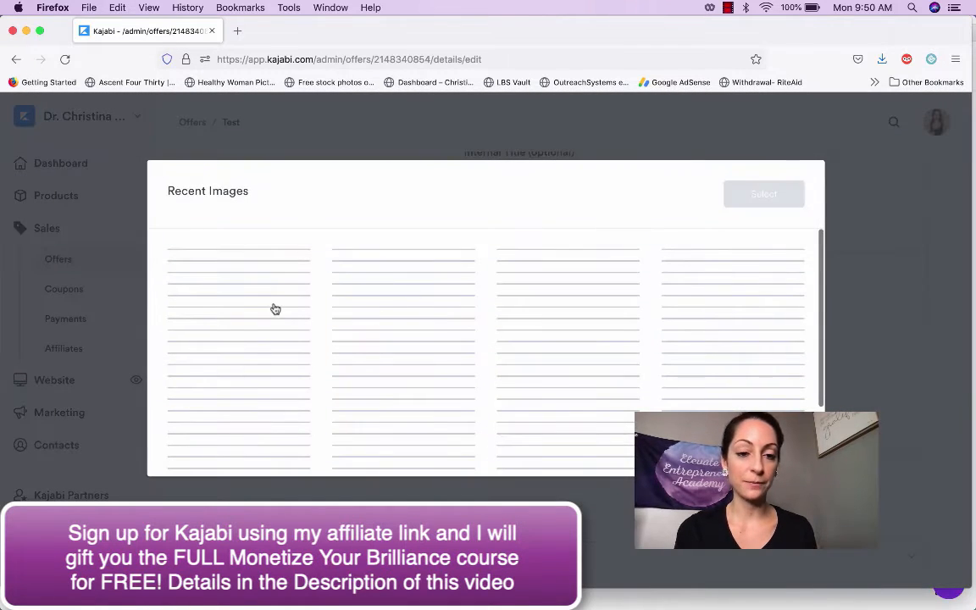
{"action": "left_click", "coordinate": [370, 348]}
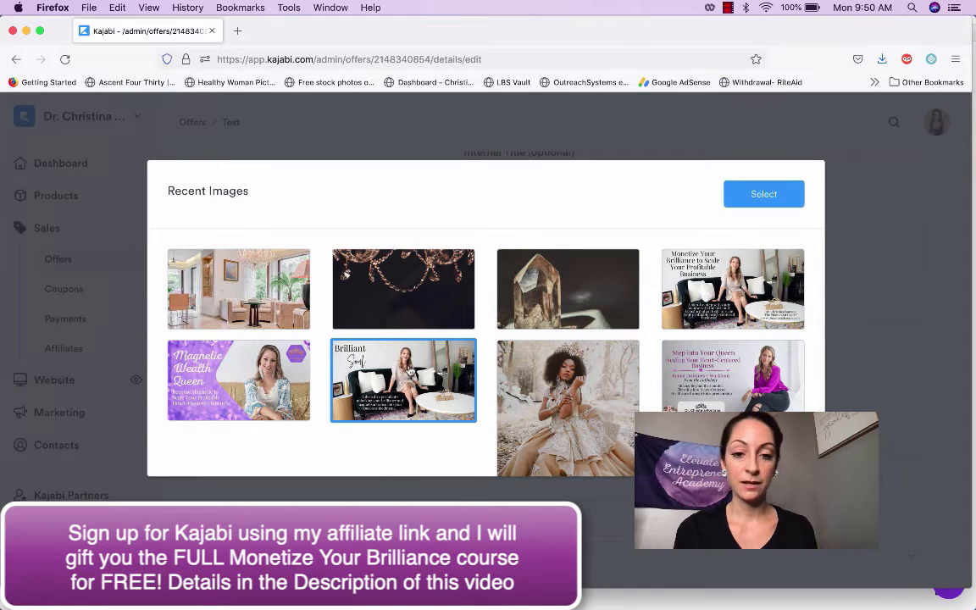
{"action": "left_click", "coordinate": [710, 288]}
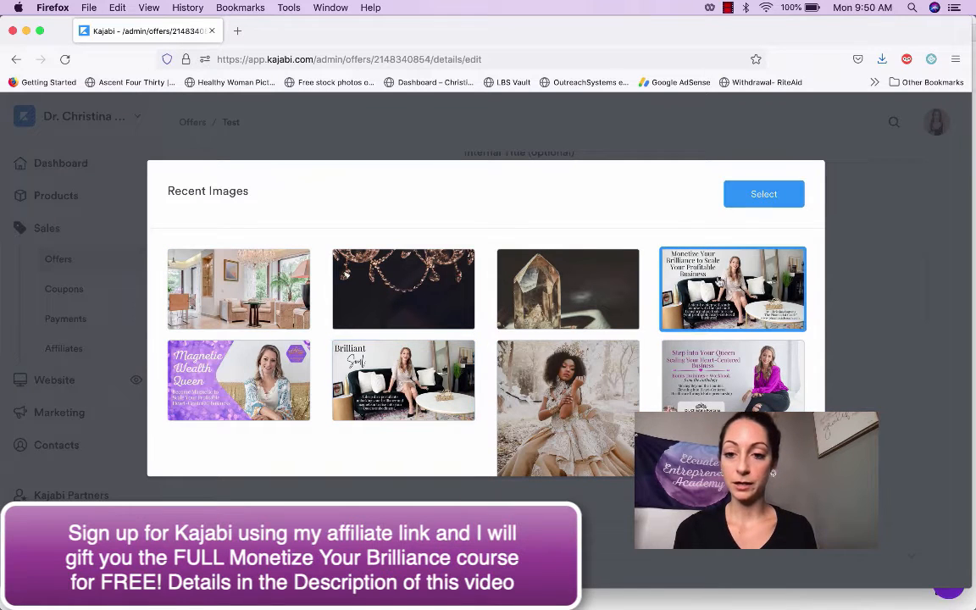
{"action": "left_click", "coordinate": [768, 198]}
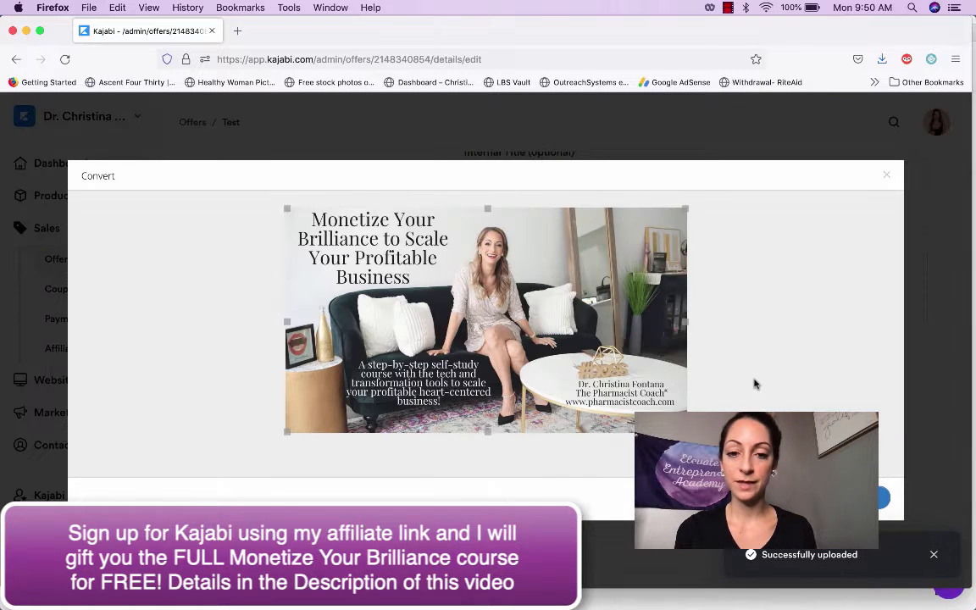
{"action": "left_click", "coordinate": [864, 498]}
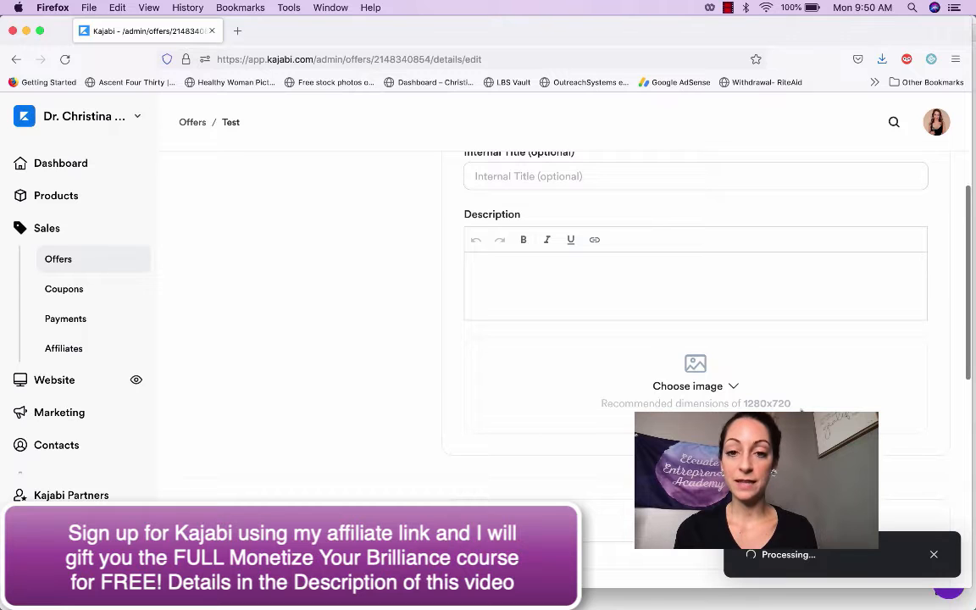
{"action": "scroll", "coordinate": [802, 412], "scroll_direction": "down", "scroll_amount": 5}
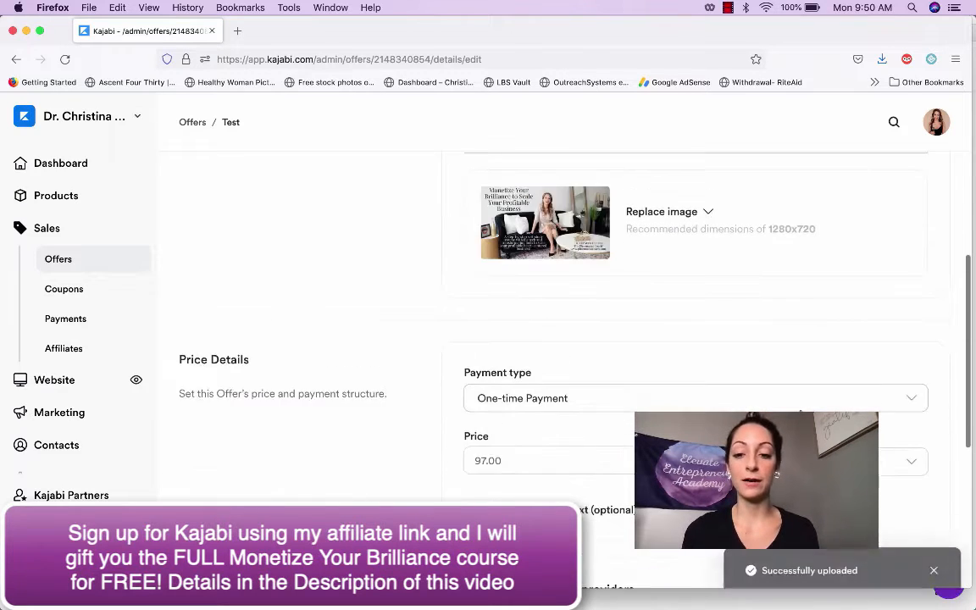
{"action": "scroll", "coordinate": [802, 412], "scroll_direction": "down", "scroll_amount": 5}
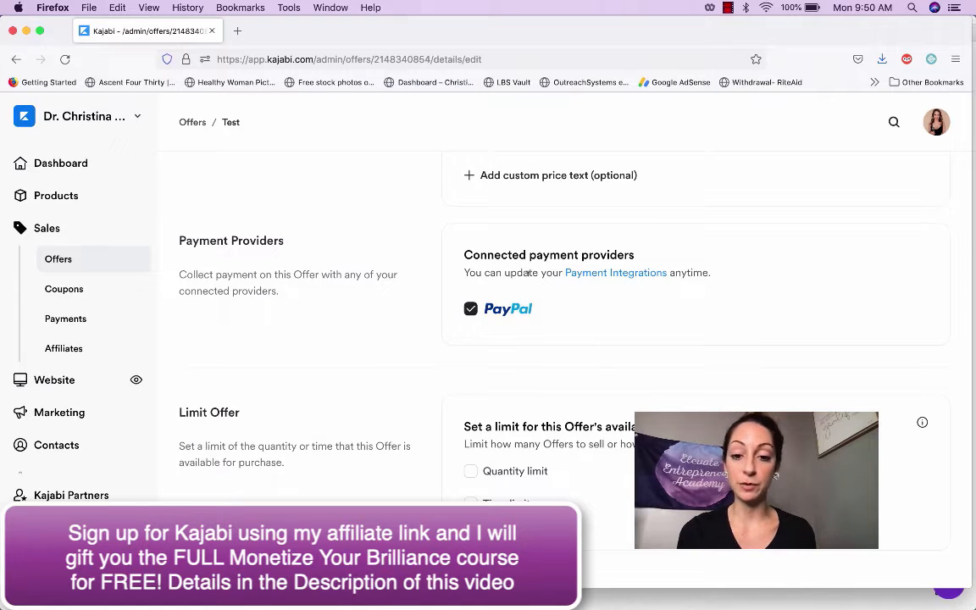
{"action": "scroll", "coordinate": [536, 459], "scroll_direction": "down", "scroll_amount": 2}
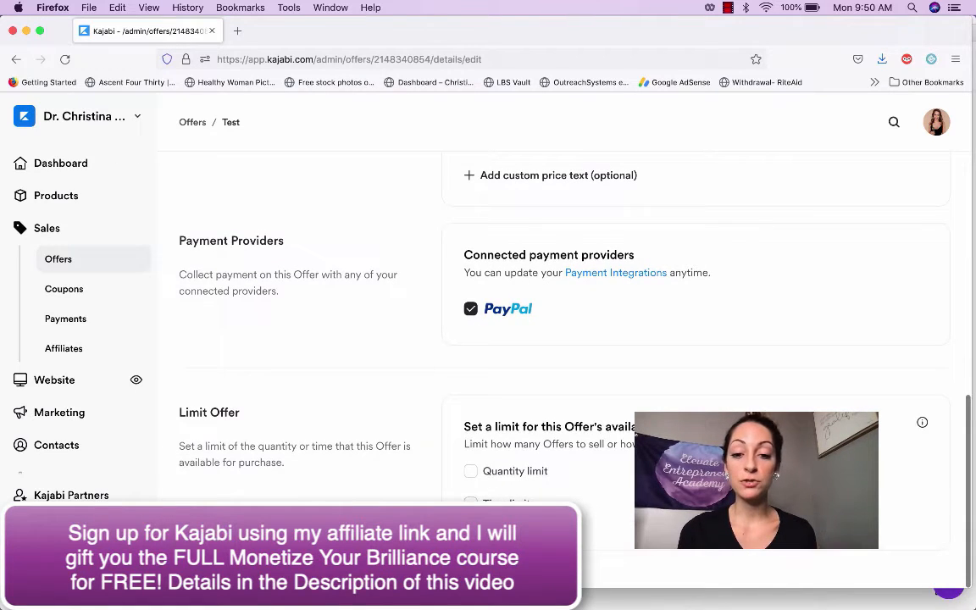
{"action": "left_click", "coordinate": [470, 503]}
{"action": "scroll", "coordinate": [509, 475], "scroll_direction": "down", "scroll_amount": 3}
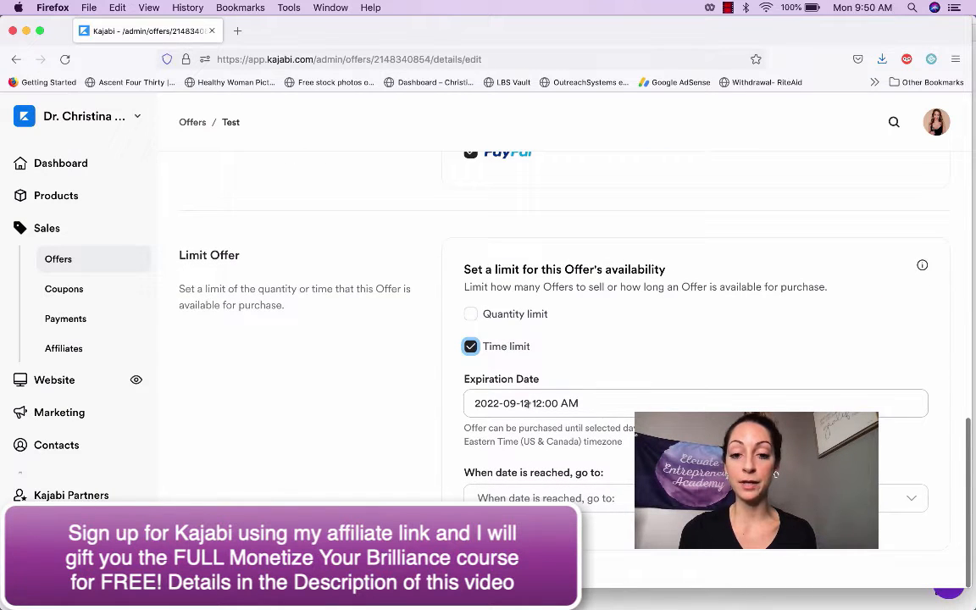
{"action": "left_click", "coordinate": [517, 403]}
{"action": "scroll", "coordinate": [585, 458], "scroll_direction": "down", "scroll_amount": 2}
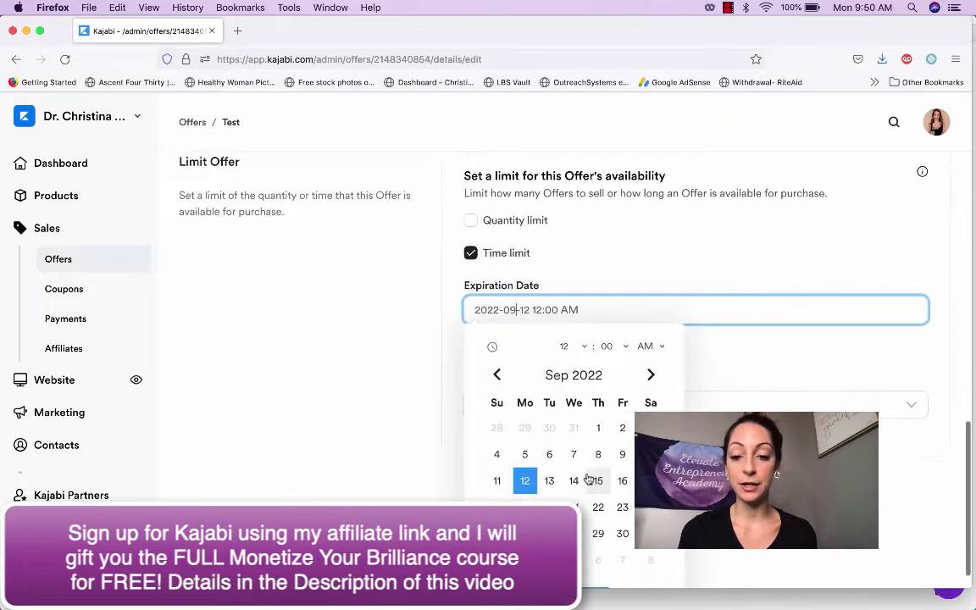
{"action": "left_click", "coordinate": [650, 375]}
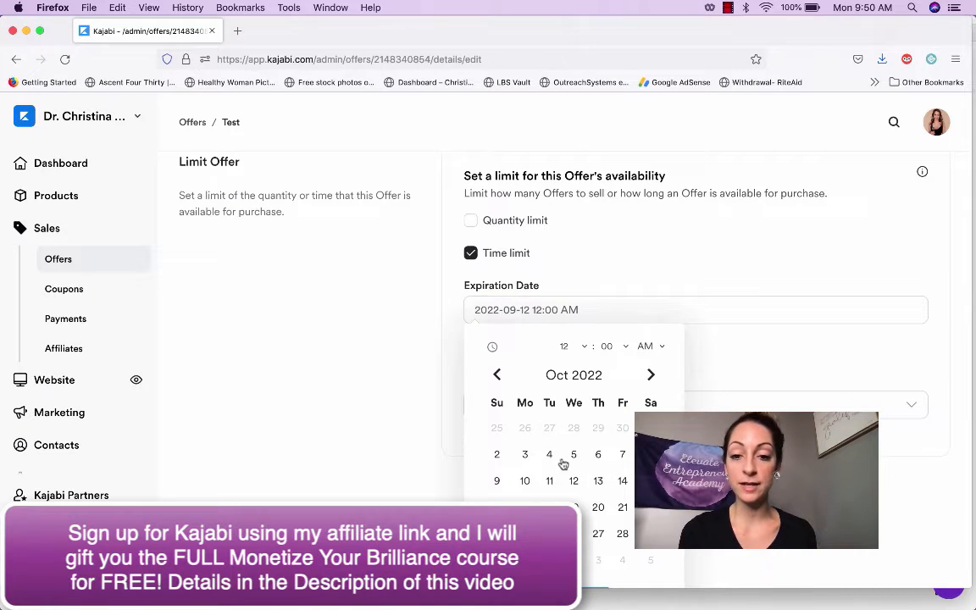
{"action": "left_click", "coordinate": [524, 560]}
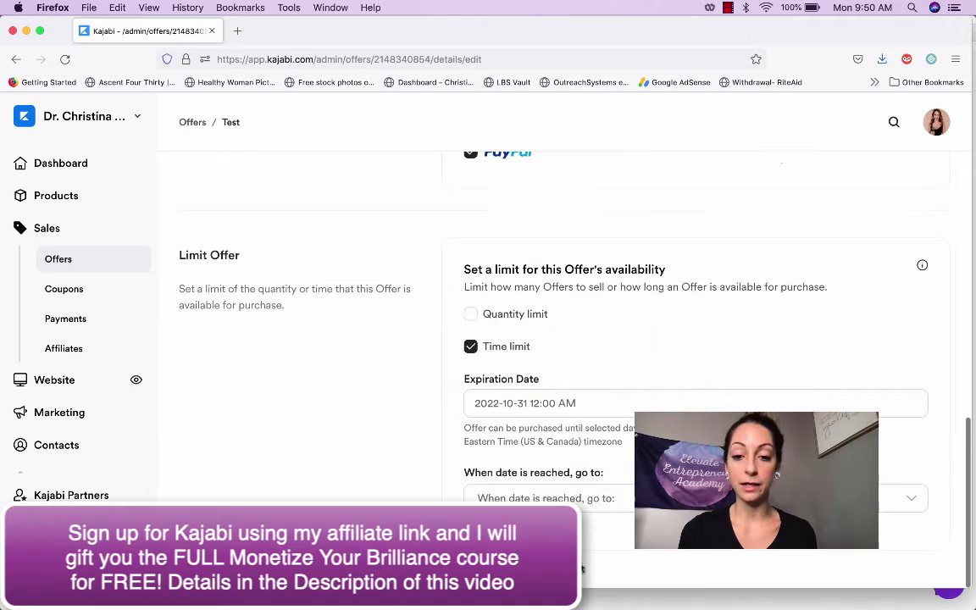
Send buyers to an Expired Page reading "This course is no longer.." once the expiration date is reached, and save the offer
{"action": "left_click", "coordinate": [565, 497]}
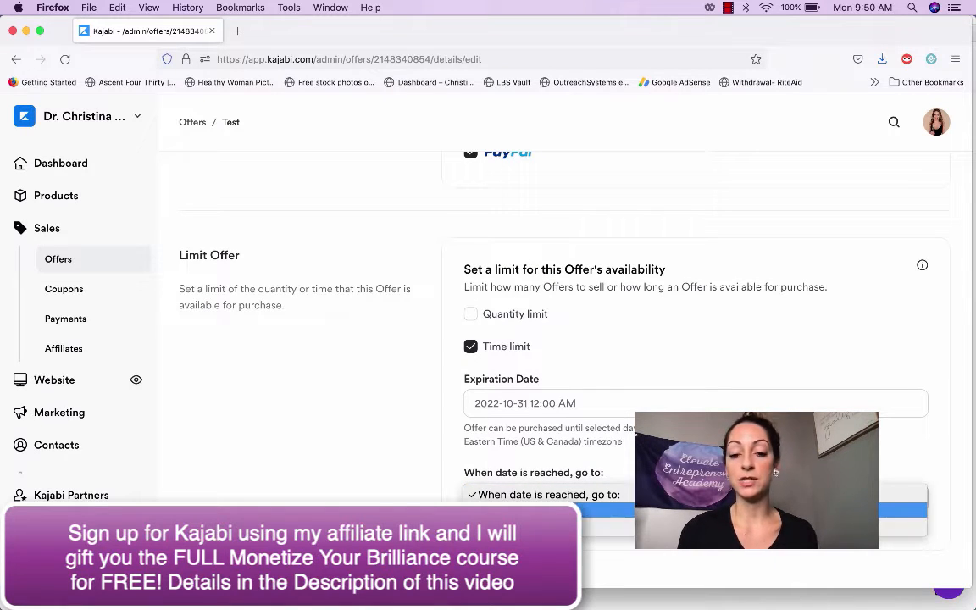
{"action": "left_click", "coordinate": [644, 526]}
{"action": "scroll", "coordinate": [630, 471], "scroll_direction": "down", "scroll_amount": 3}
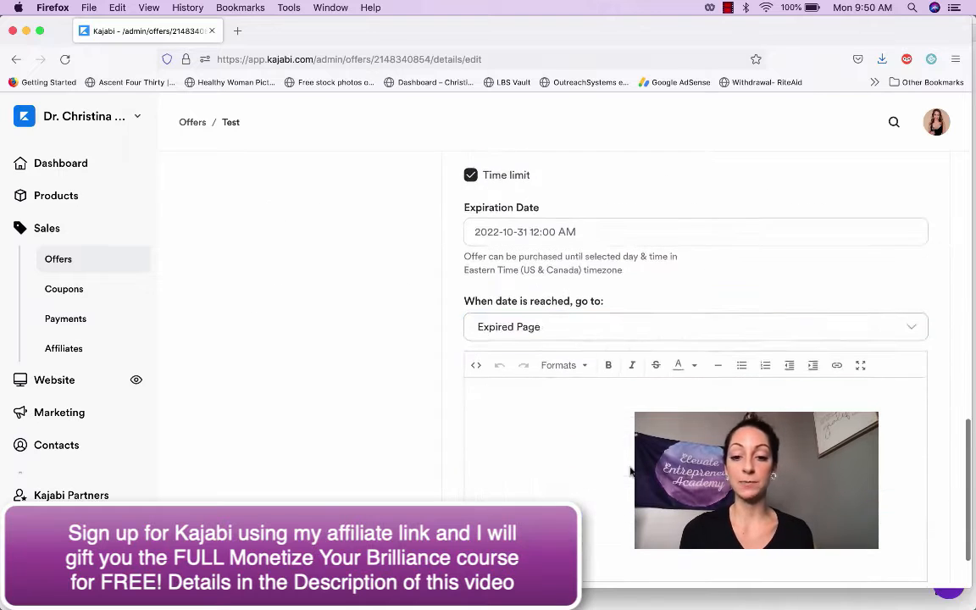
{"action": "left_click", "coordinate": [582, 453]}
{"action": "type", "text": "This"}
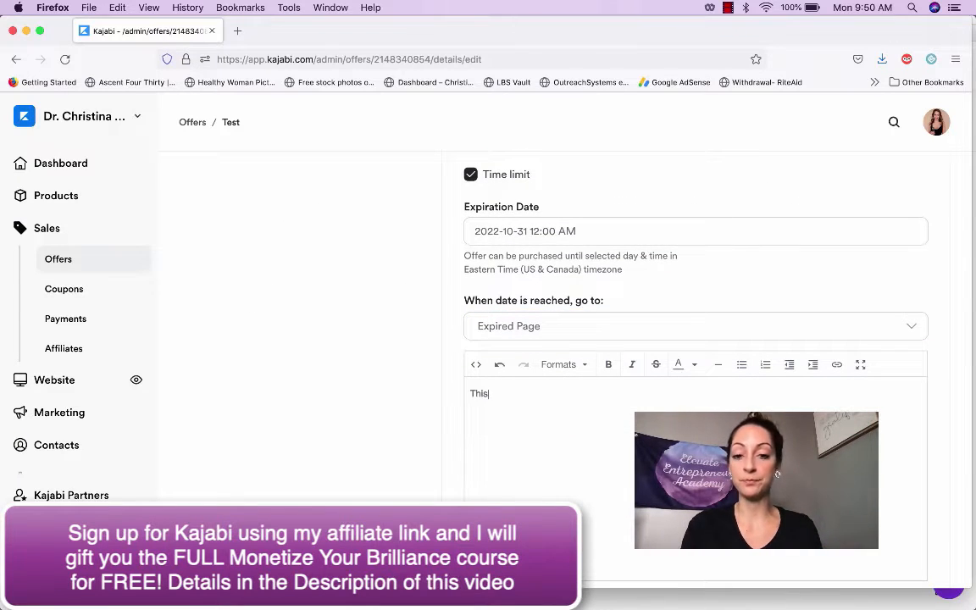
{"action": "type", "text": " course is no longer.."}
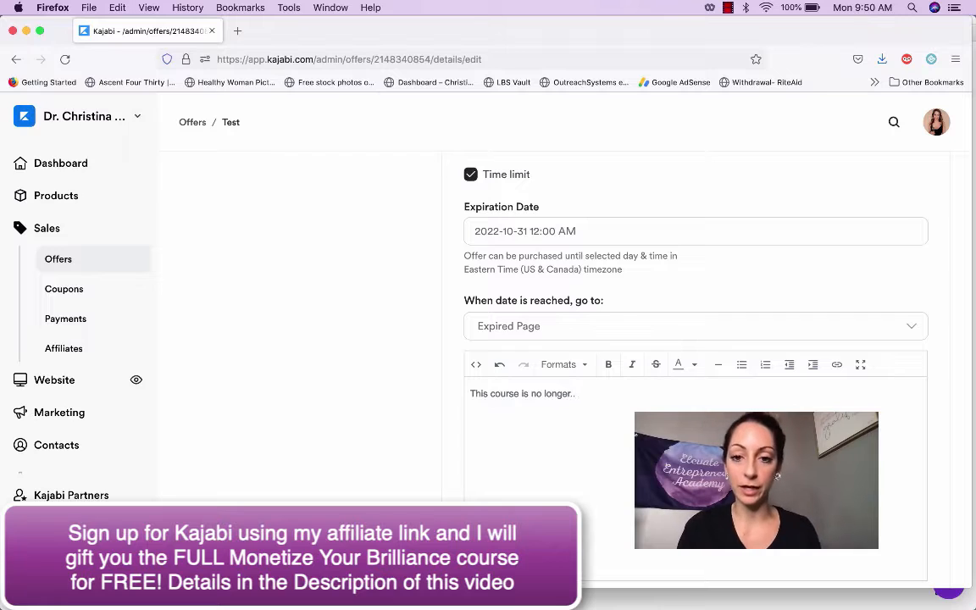
{"action": "scroll", "coordinate": [560, 339], "scroll_direction": "up", "scroll_amount": 15}
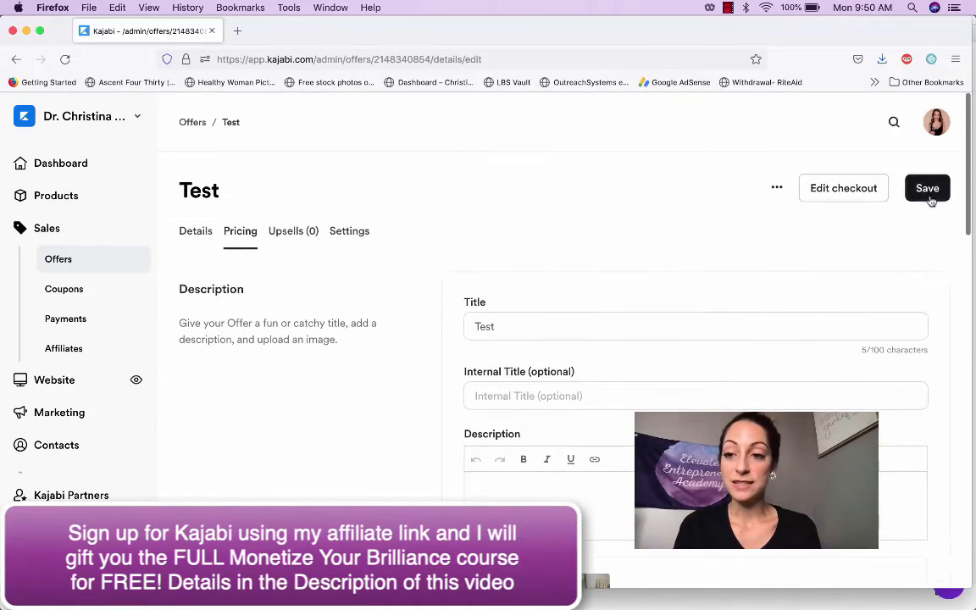
{"action": "left_click", "coordinate": [927, 194]}
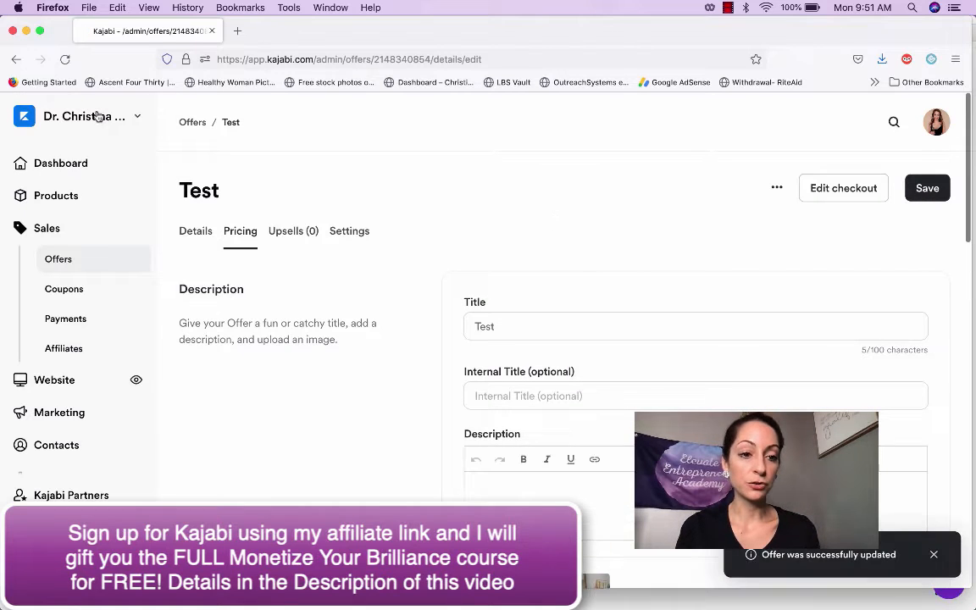
Reopen the Test offer from the offers list and restrict its product access to 60 days
{"action": "left_click", "coordinate": [196, 124]}
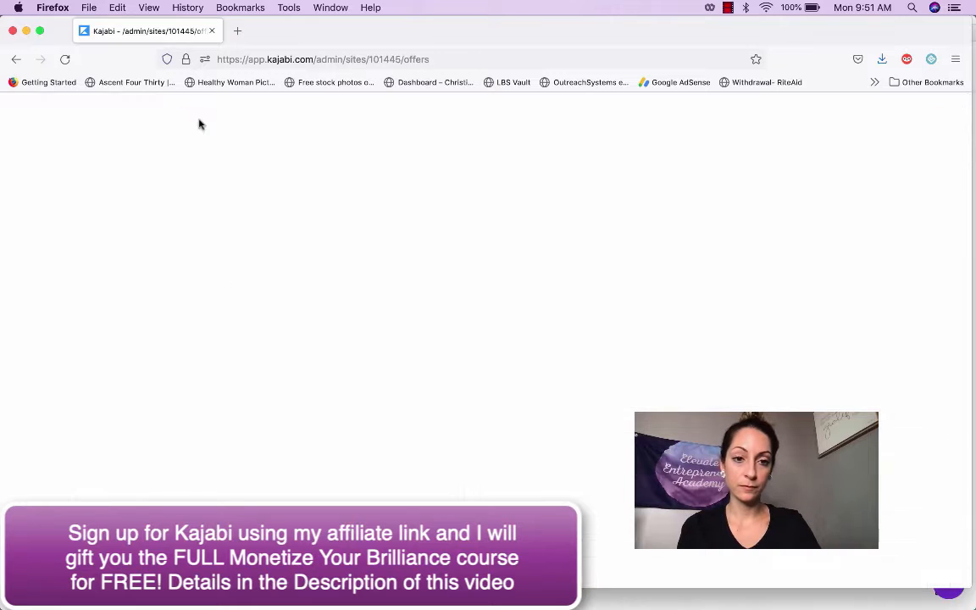
{"action": "scroll", "coordinate": [431, 335], "scroll_direction": "down", "scroll_amount": 3}
{"action": "scroll", "coordinate": [431, 336], "scroll_direction": "down", "scroll_amount": 2}
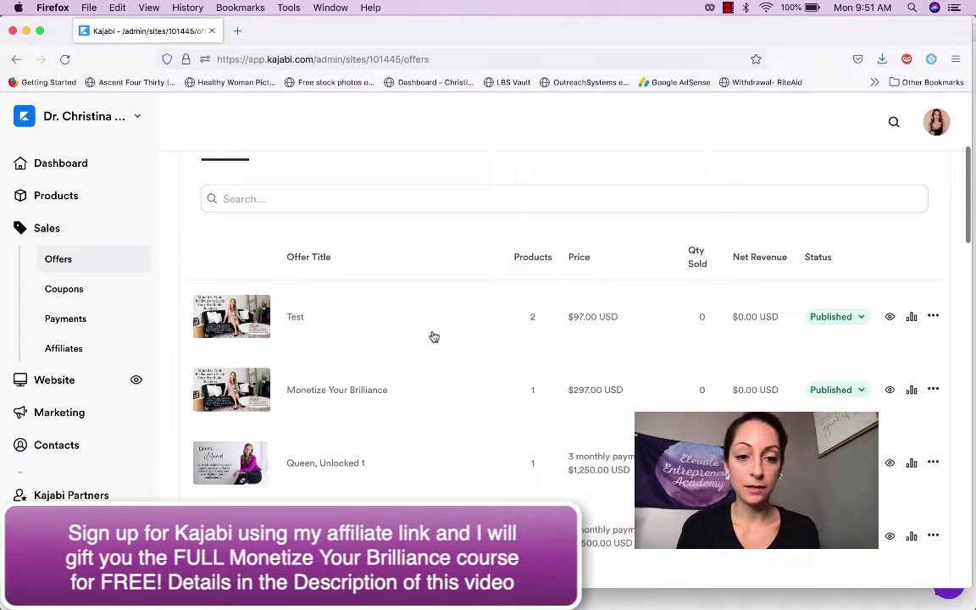
{"action": "left_click", "coordinate": [293, 318]}
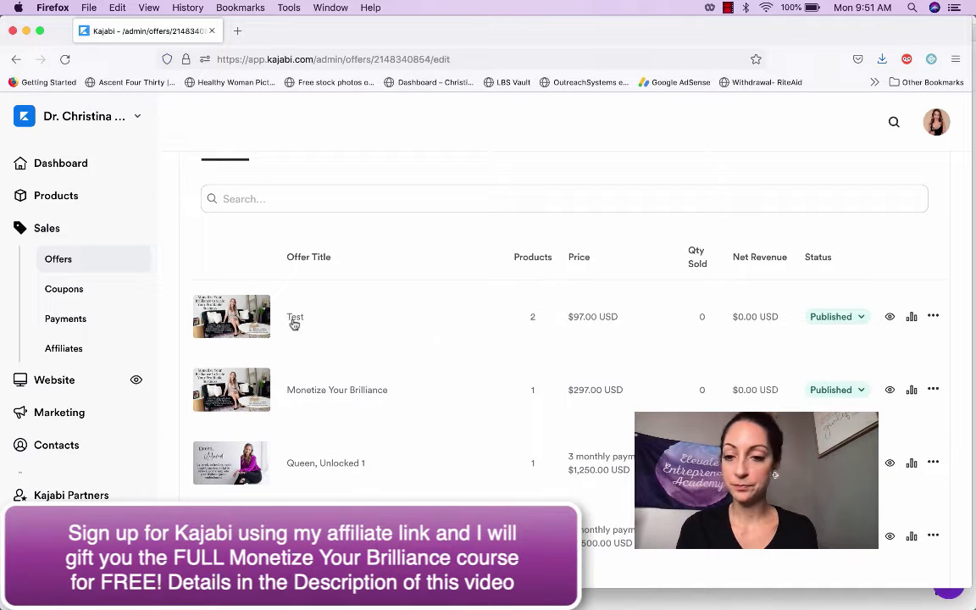
{"action": "scroll", "coordinate": [341, 329], "scroll_direction": "down", "scroll_amount": 3}
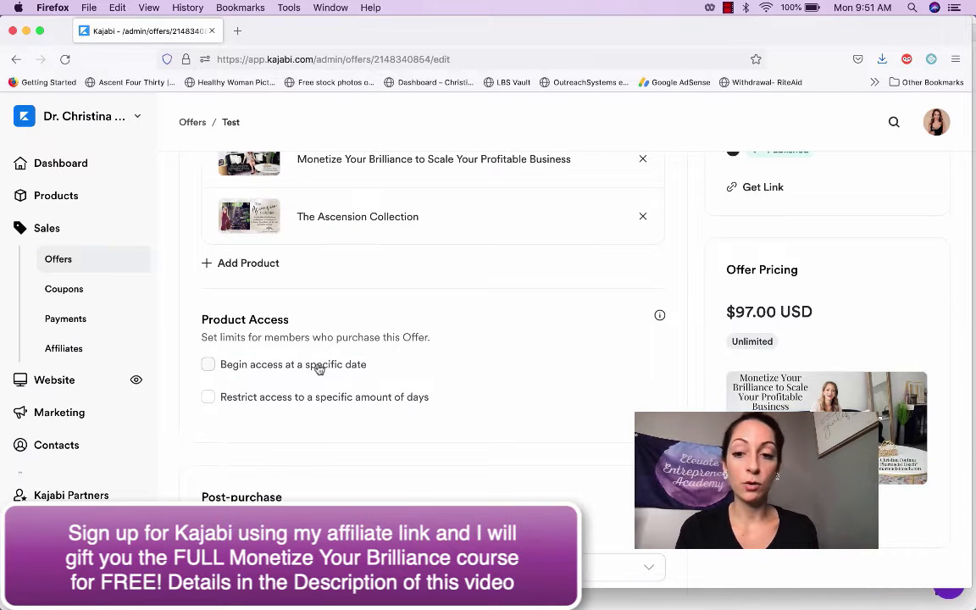
{"action": "left_click", "coordinate": [211, 400]}
{"action": "left_click", "coordinate": [274, 453]}
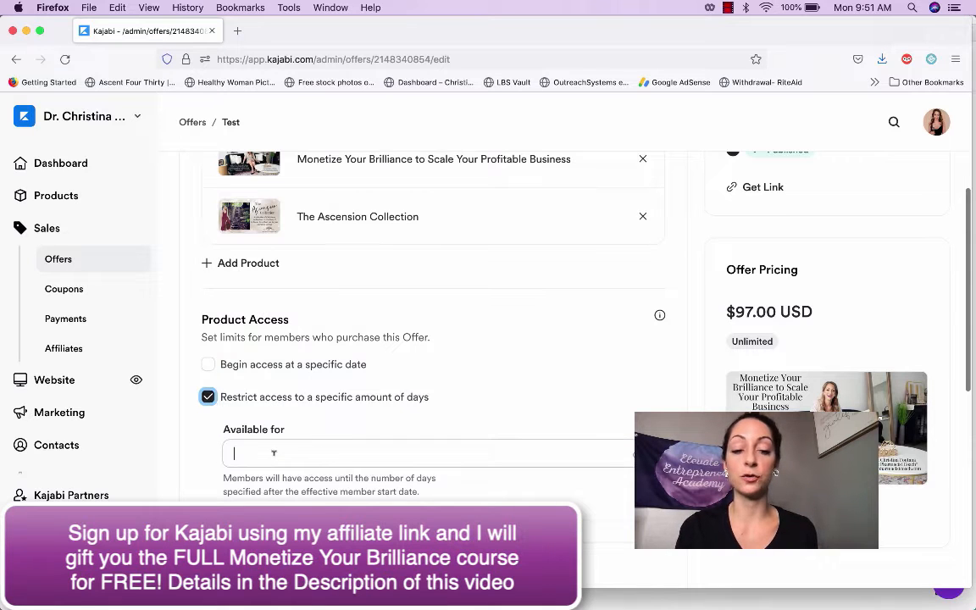
{"action": "type", "text": "60"}
Set the offer's post-purchase destination to Custom Thank You Page
{"action": "scroll", "coordinate": [274, 472], "scroll_direction": "down", "scroll_amount": 8}
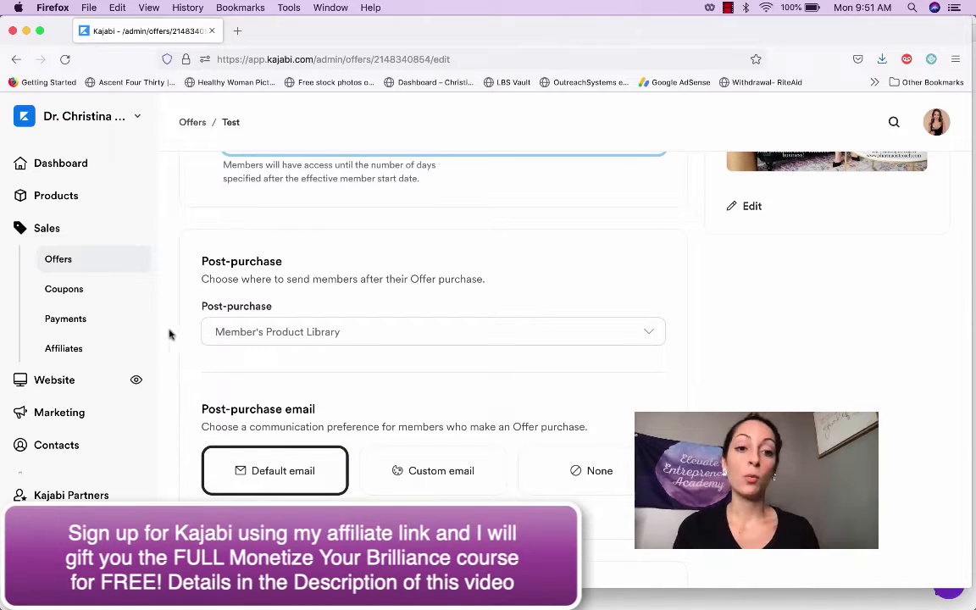
{"action": "left_click", "coordinate": [412, 332]}
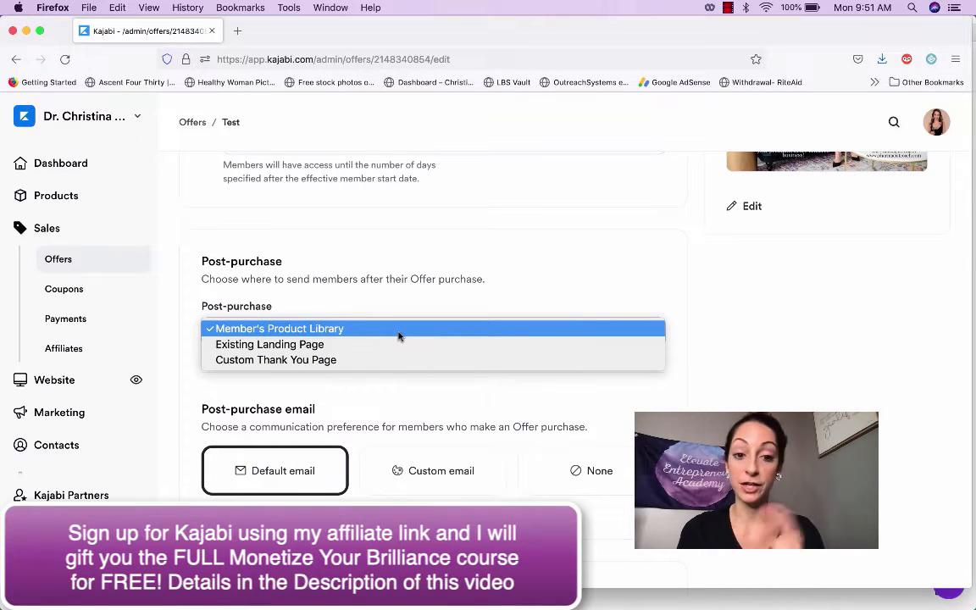
{"action": "left_click", "coordinate": [379, 360]}
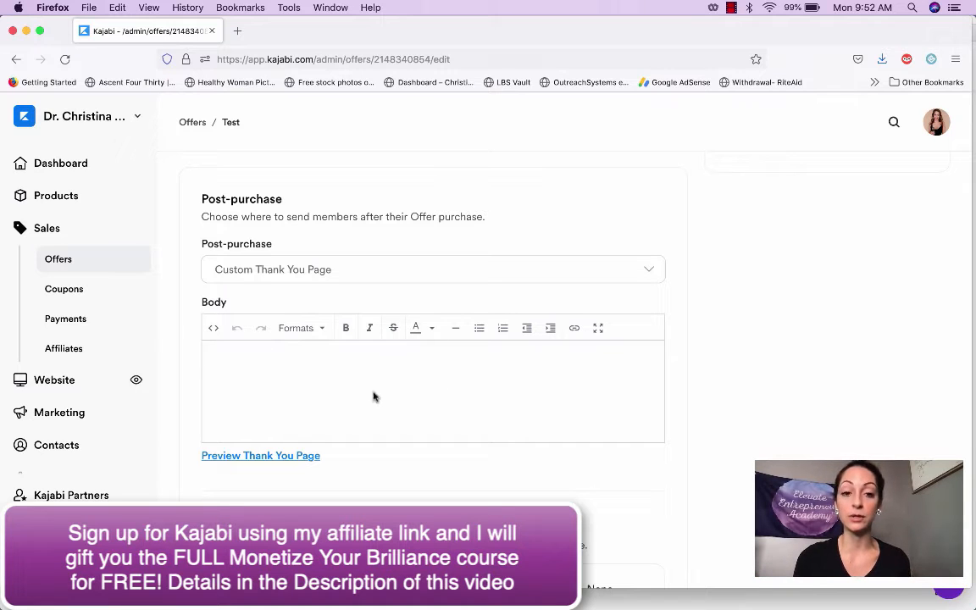
Switch the post-purchase email to Custom email with the subject "Welcome to The Program!" and start its email content
{"action": "scroll", "coordinate": [366, 400], "scroll_direction": "down", "scroll_amount": 2}
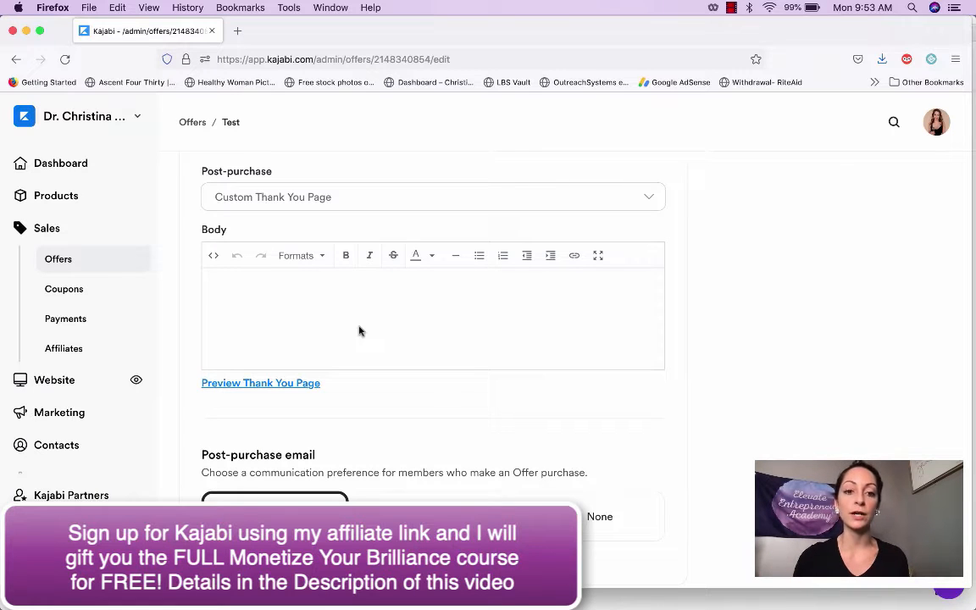
{"action": "scroll", "coordinate": [359, 332], "scroll_direction": "down", "scroll_amount": 3}
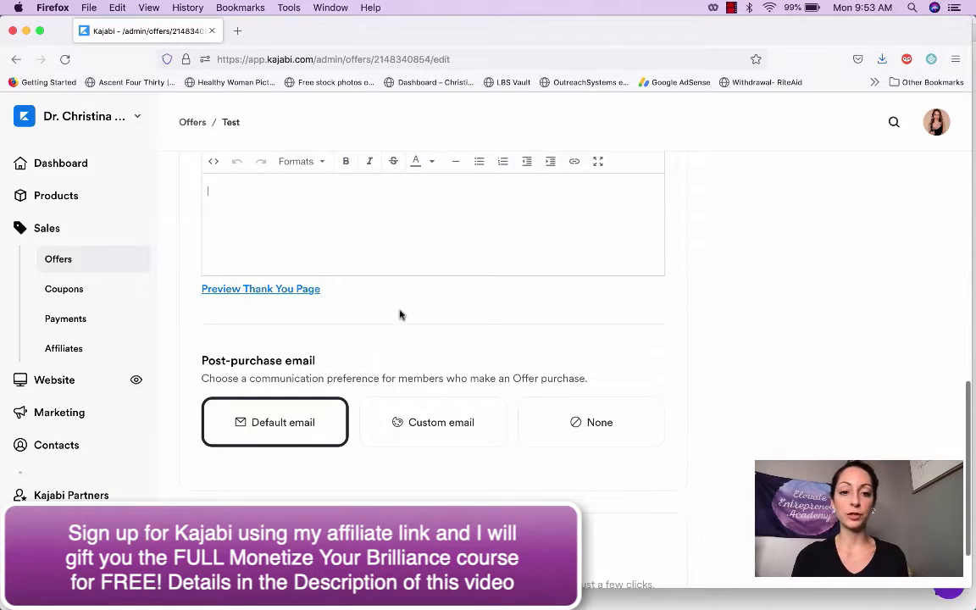
{"action": "scroll", "coordinate": [401, 315], "scroll_direction": "down", "scroll_amount": 3}
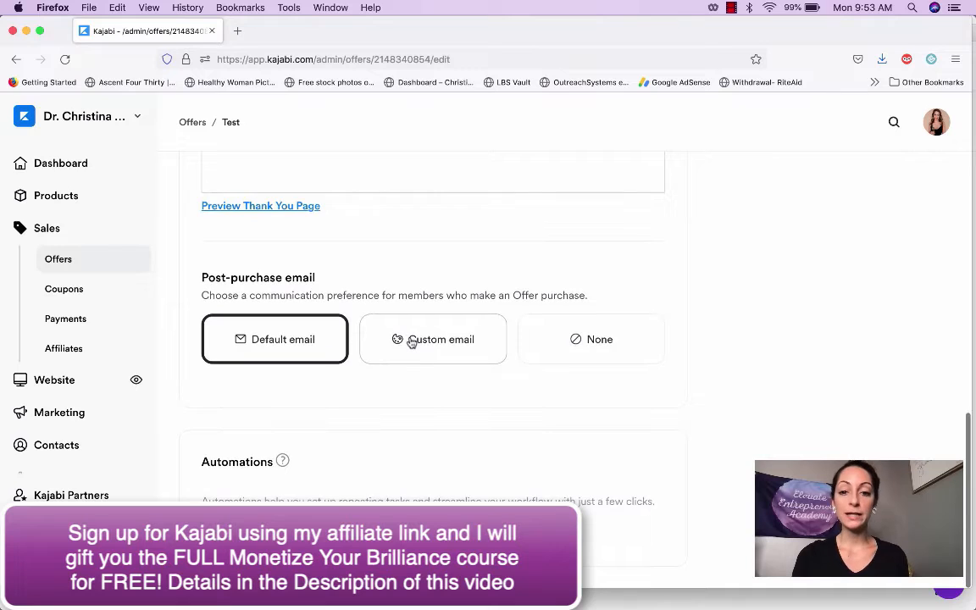
{"action": "left_click", "coordinate": [410, 341]}
{"action": "scroll", "coordinate": [449, 356], "scroll_direction": "down", "scroll_amount": 3}
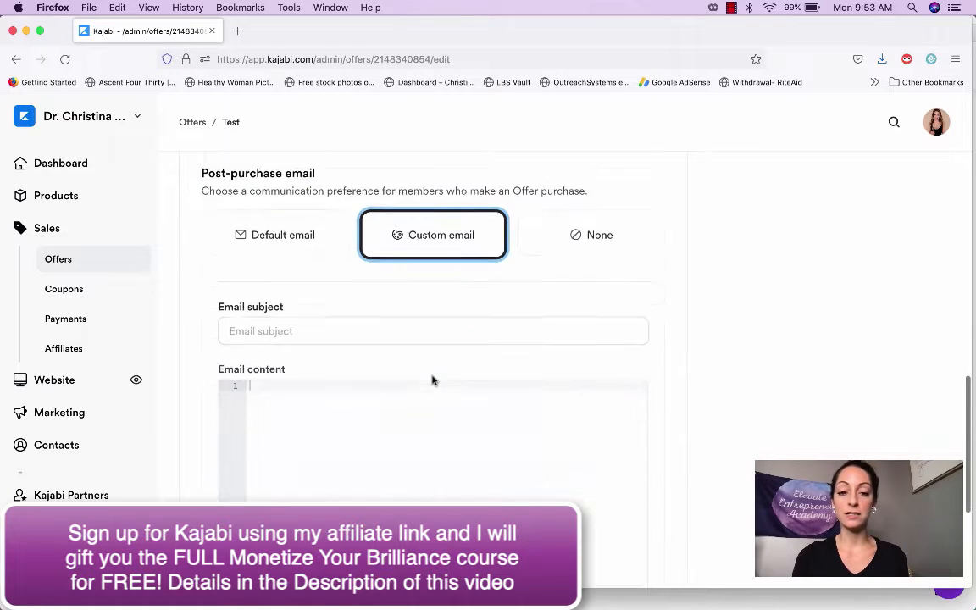
{"action": "left_click", "coordinate": [354, 314]}
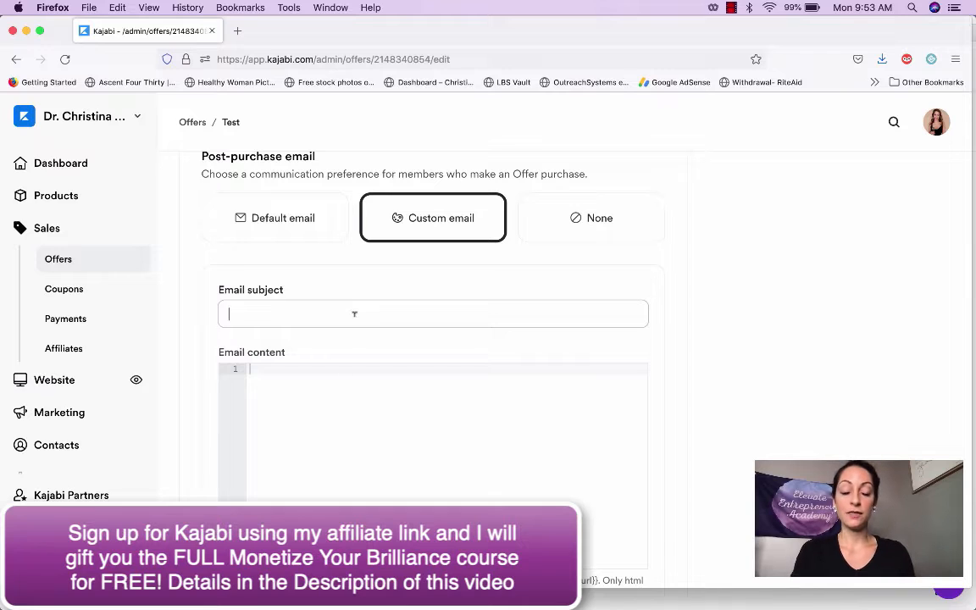
{"action": "type", "text": "Welcome to "}
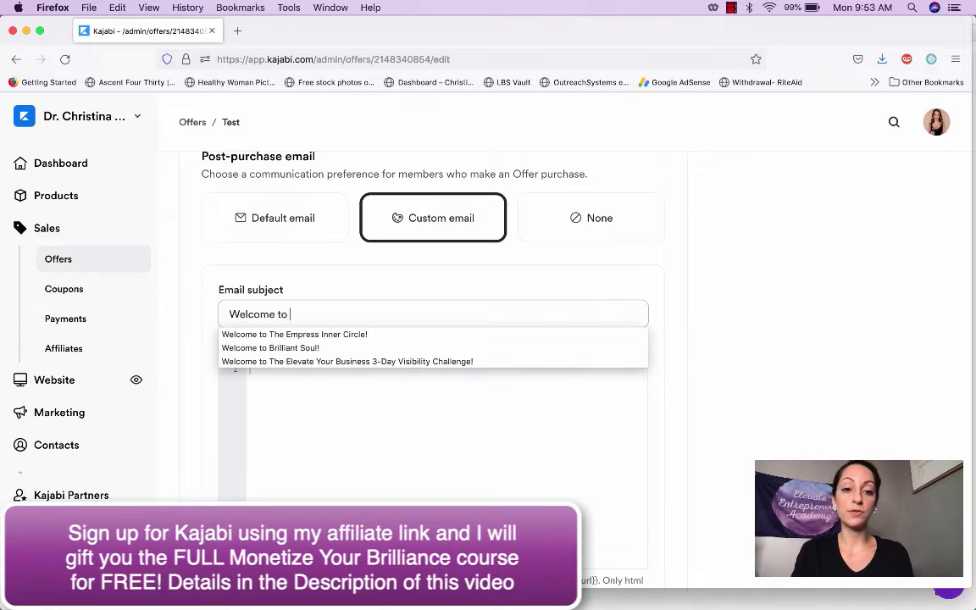
{"action": "type", "text": "The Pr"}
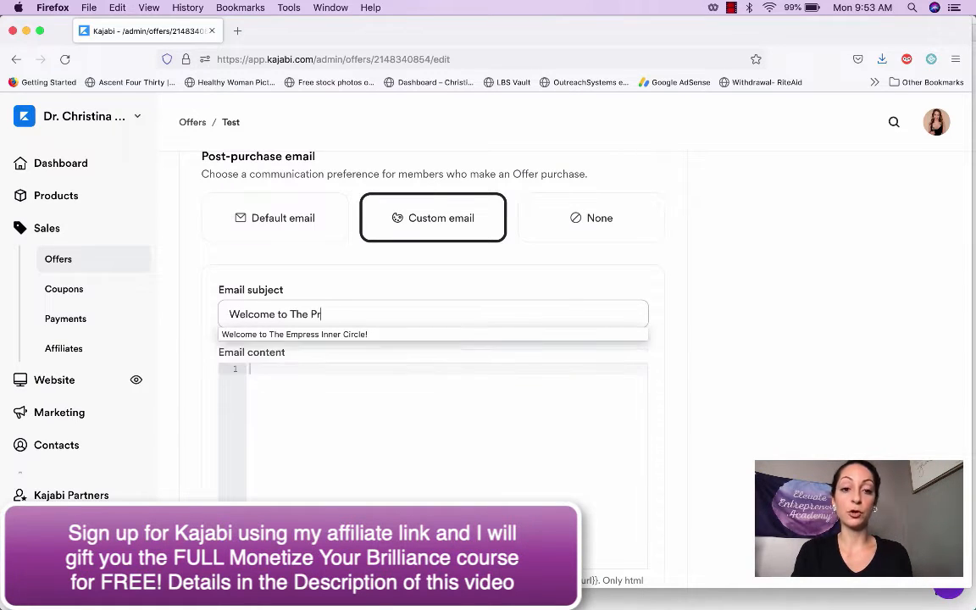
{"action": "type", "text": "ogram!"}
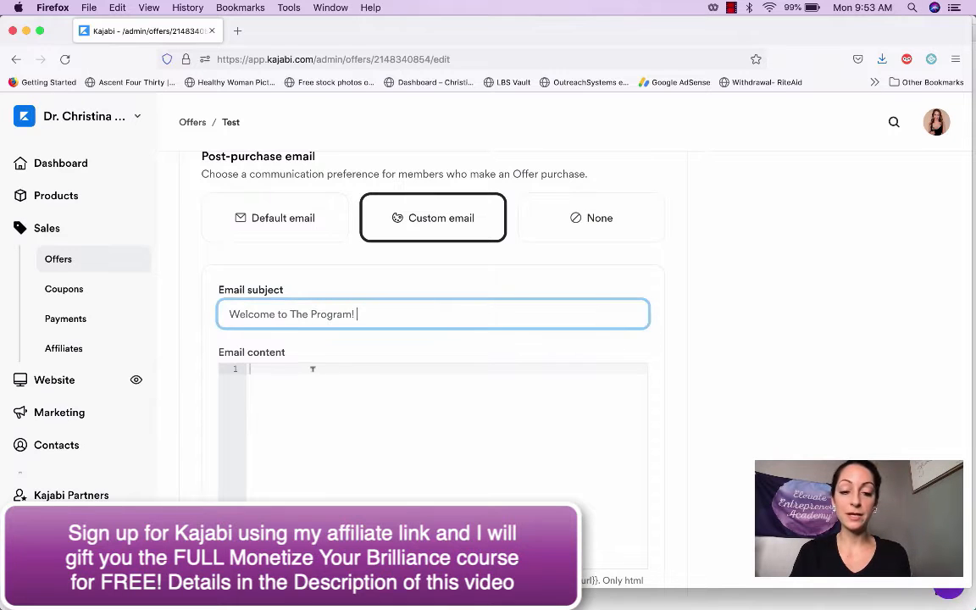
{"action": "left_click", "coordinate": [308, 371]}
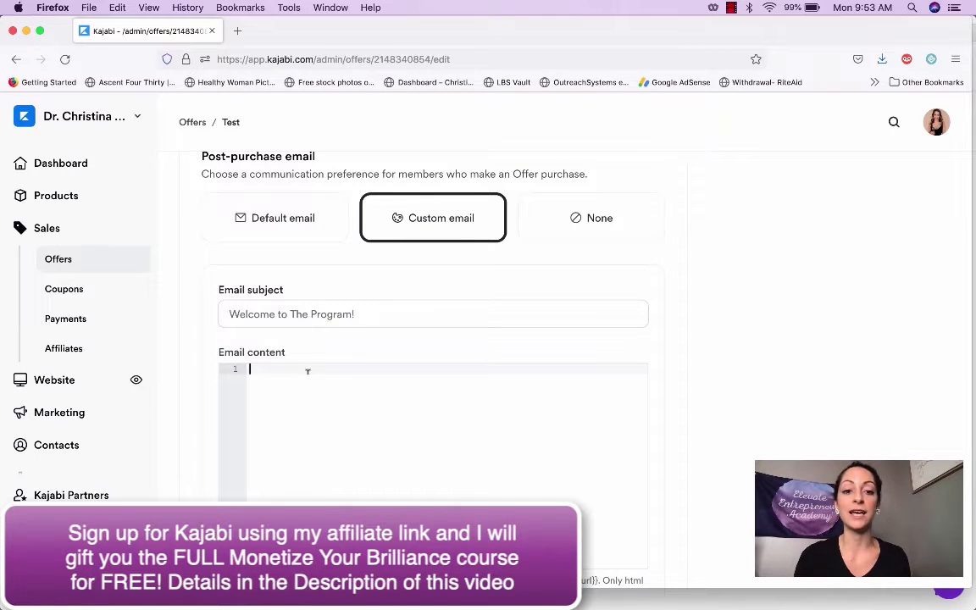
Start a new automation for when the offer is purchased, review its trigger and action options, and close it unsaved
{"action": "scroll", "coordinate": [307, 370], "scroll_direction": "down", "scroll_amount": 2}
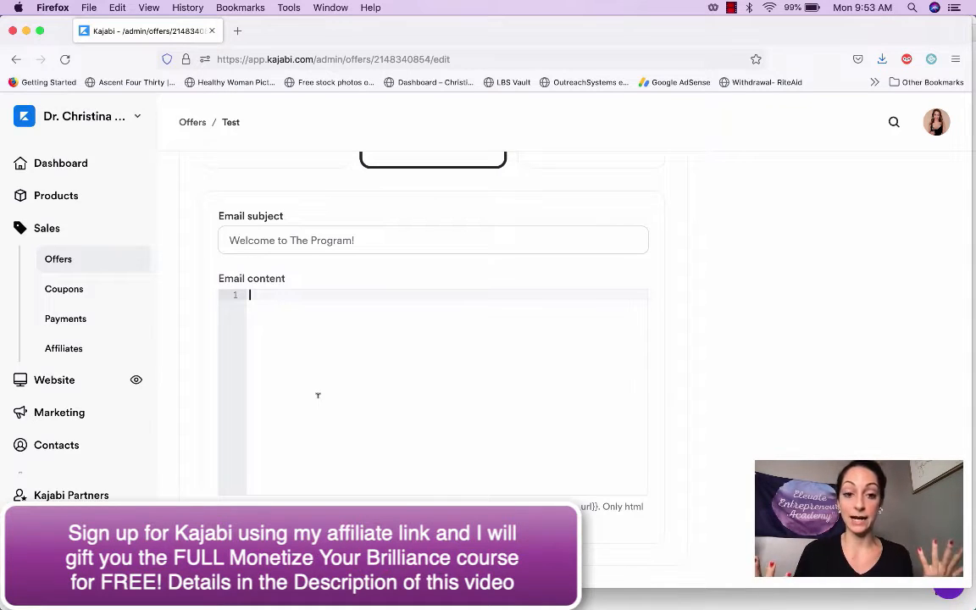
{"action": "scroll", "coordinate": [318, 395], "scroll_direction": "down", "scroll_amount": 5}
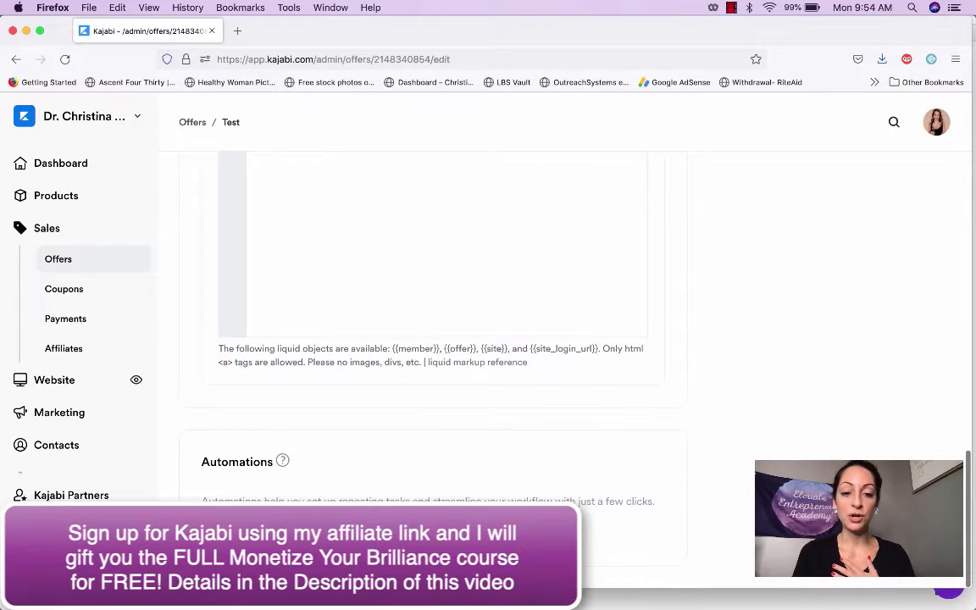
{"action": "left_click", "coordinate": [331, 537]}
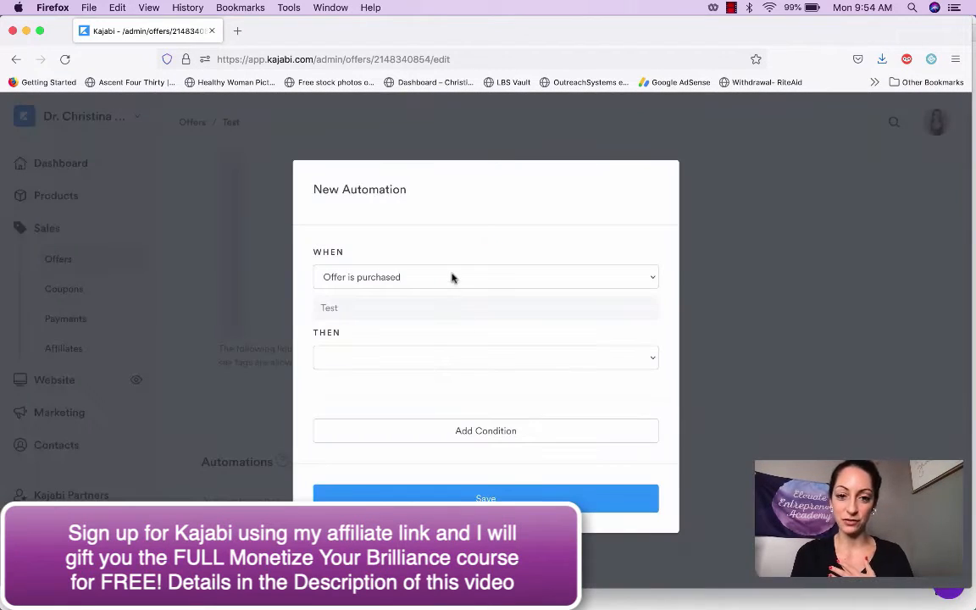
{"action": "left_click", "coordinate": [390, 284]}
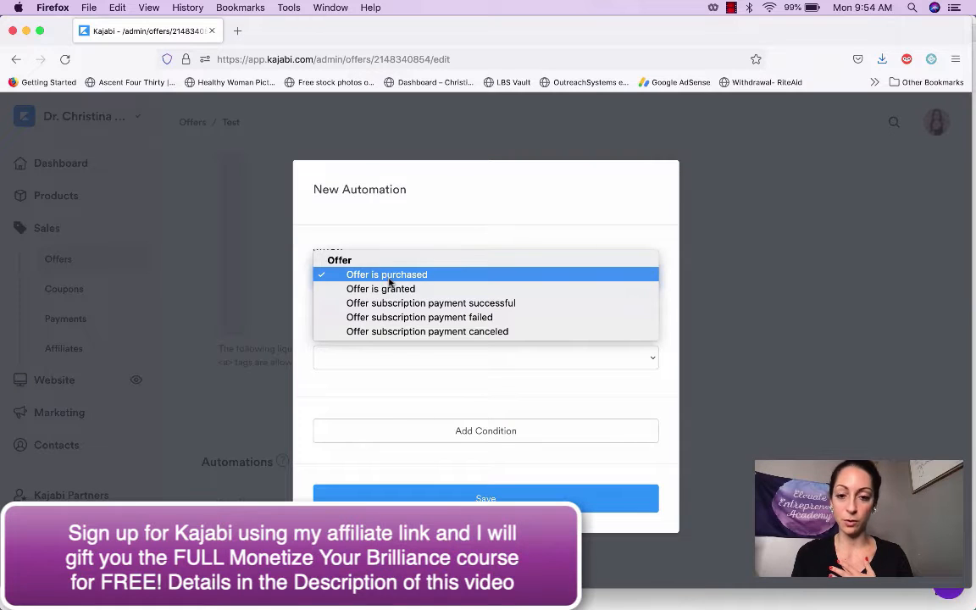
{"action": "left_click", "coordinate": [390, 282]}
{"action": "left_click", "coordinate": [390, 356]}
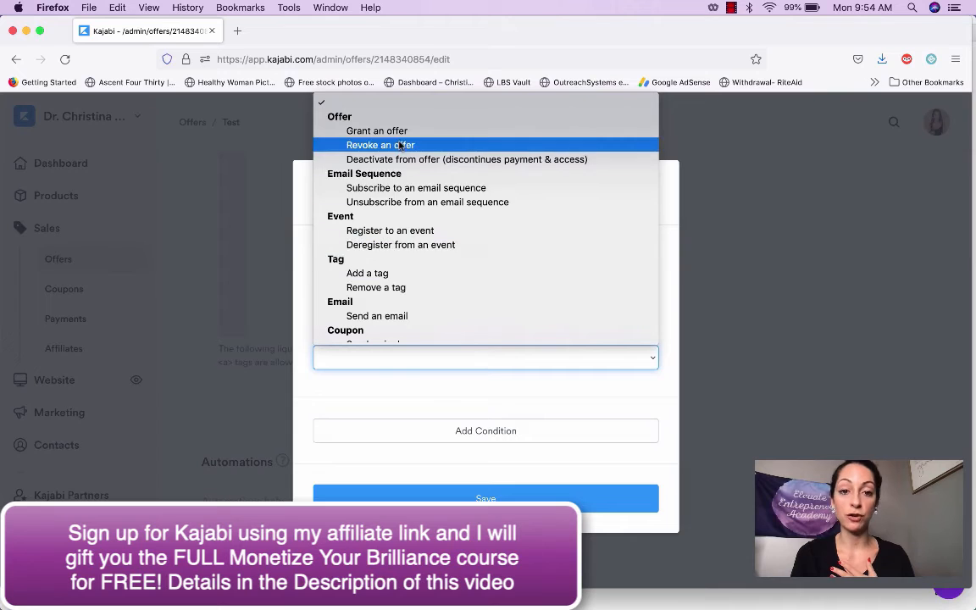
{"action": "scroll", "coordinate": [398, 245], "scroll_direction": "down", "scroll_amount": 1}
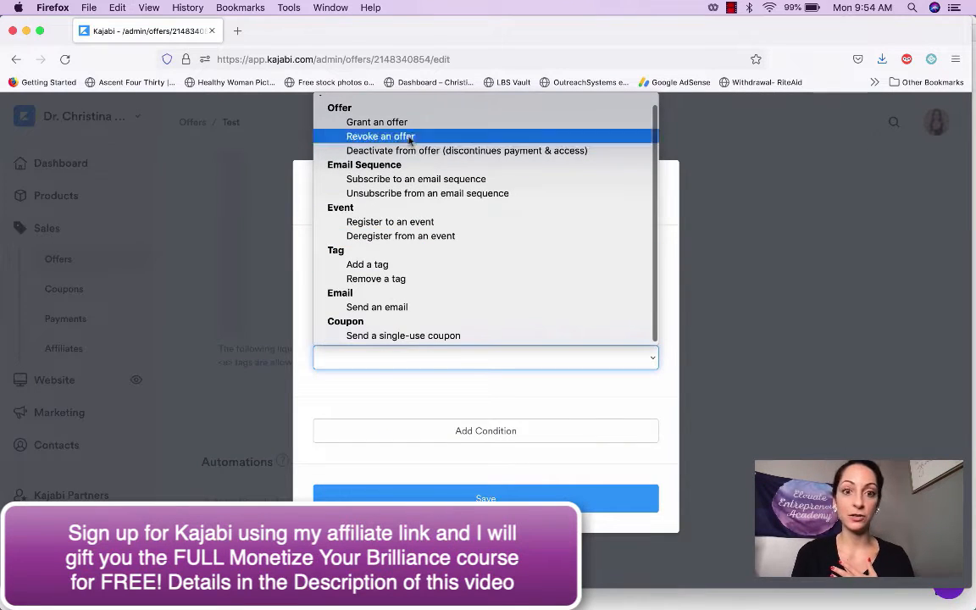
{"action": "left_click", "coordinate": [485, 400]}
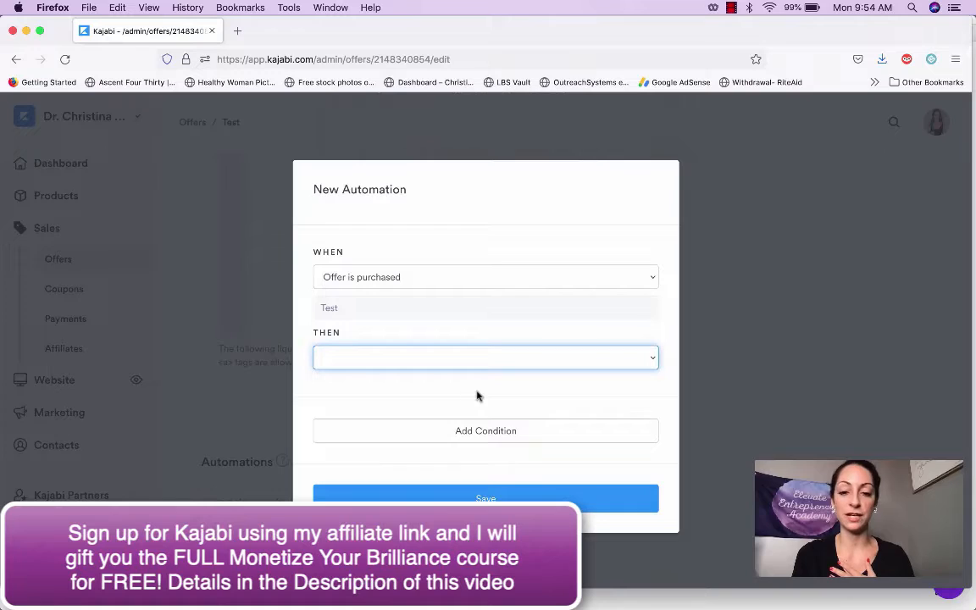
{"action": "left_click", "coordinate": [729, 455]}
Look at the Test offer's pricing section and open its upsells
{"action": "scroll", "coordinate": [729, 455], "scroll_direction": "up", "scroll_amount": 6}
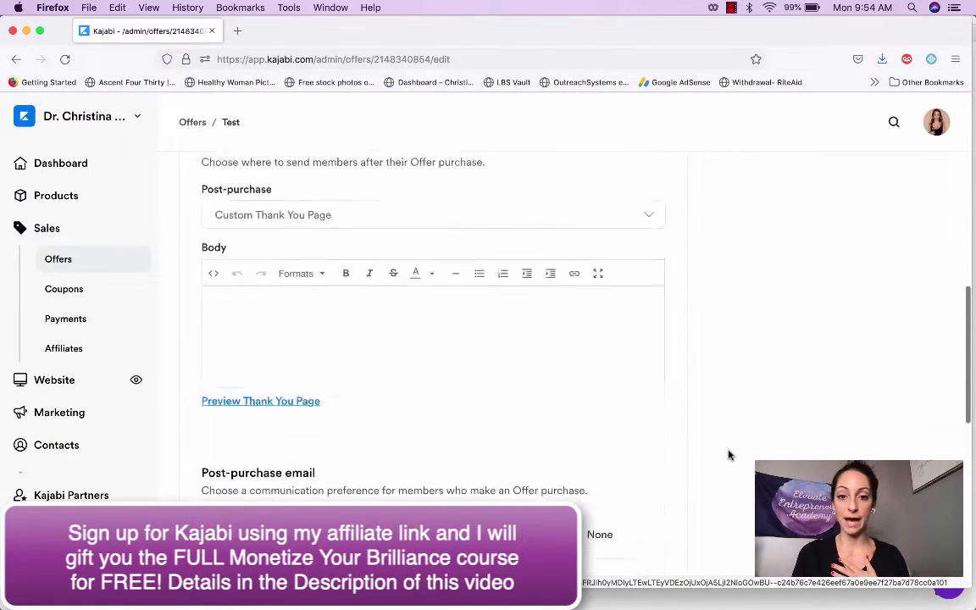
{"action": "scroll", "coordinate": [729, 455], "scroll_direction": "up", "scroll_amount": 10}
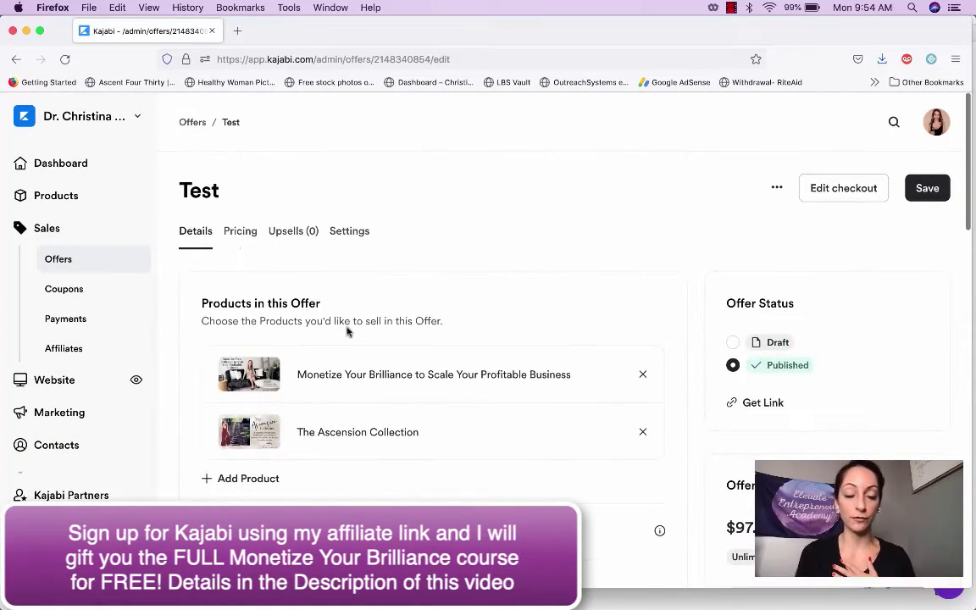
{"action": "left_click", "coordinate": [235, 238]}
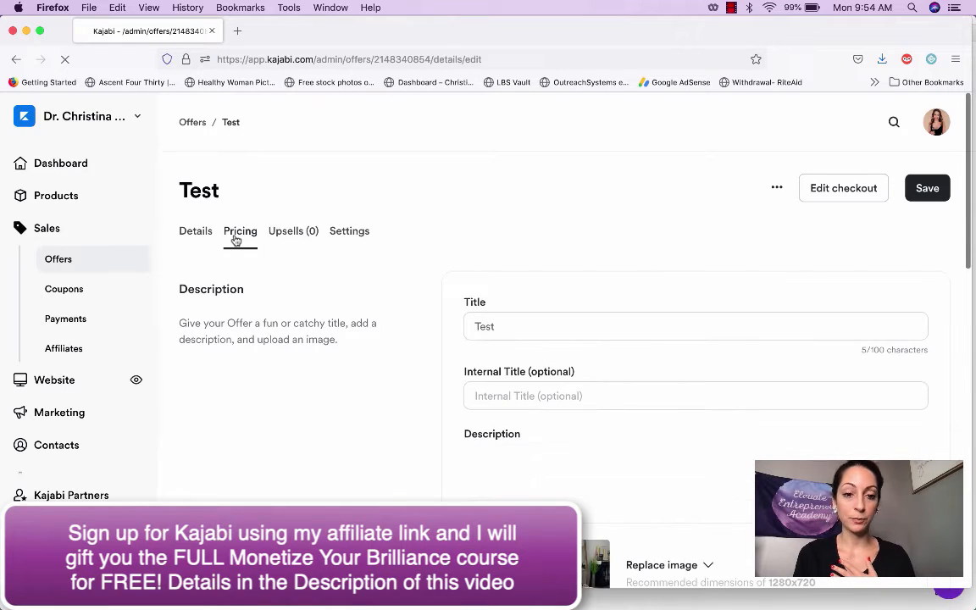
{"action": "left_click", "coordinate": [293, 231]}
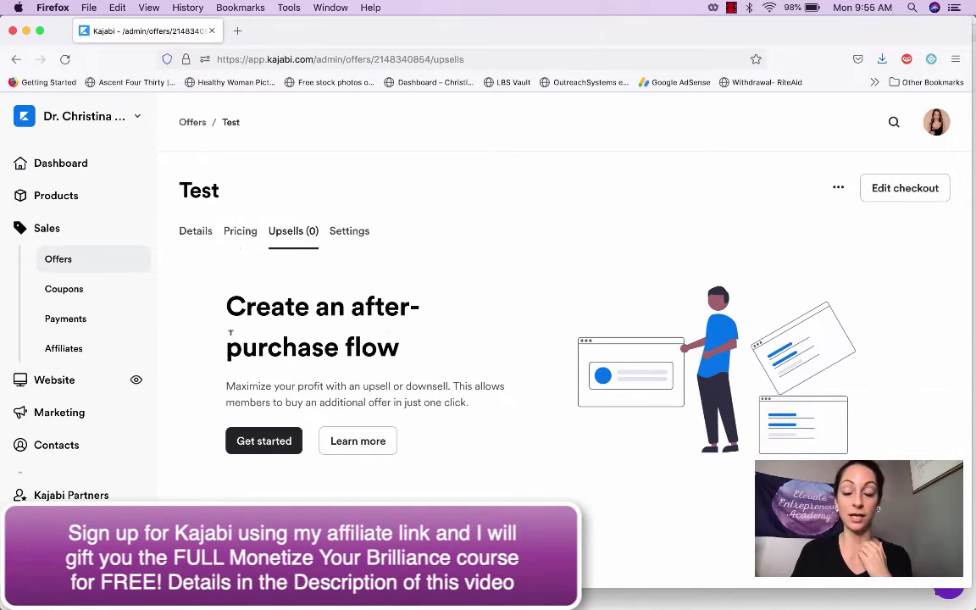
Examine the upsell form's offer, title, description, video and button text fields, and close it without adding an upsell
{"action": "left_click", "coordinate": [273, 443]}
{"action": "left_click", "coordinate": [467, 249]}
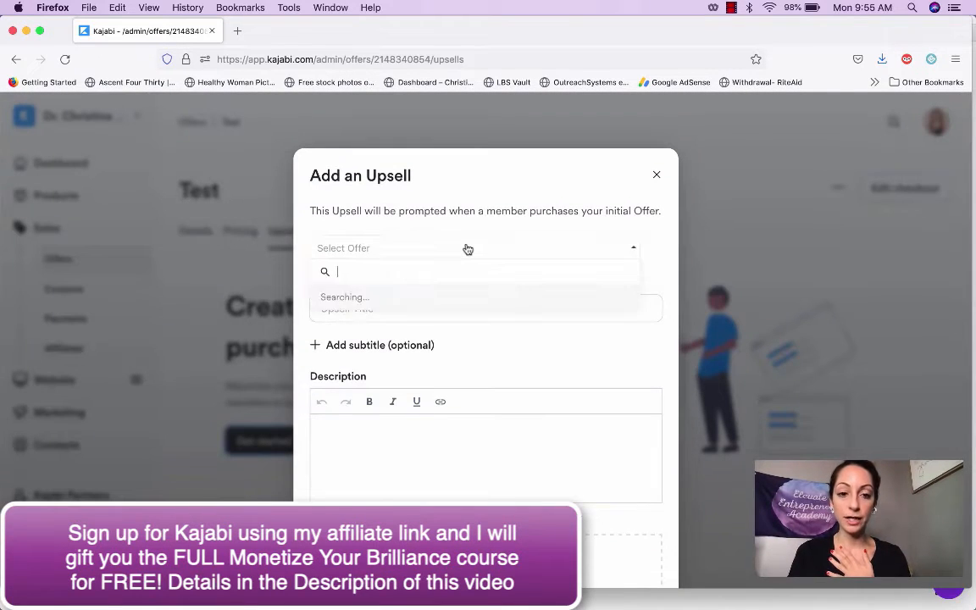
{"action": "left_click", "coordinate": [468, 200]}
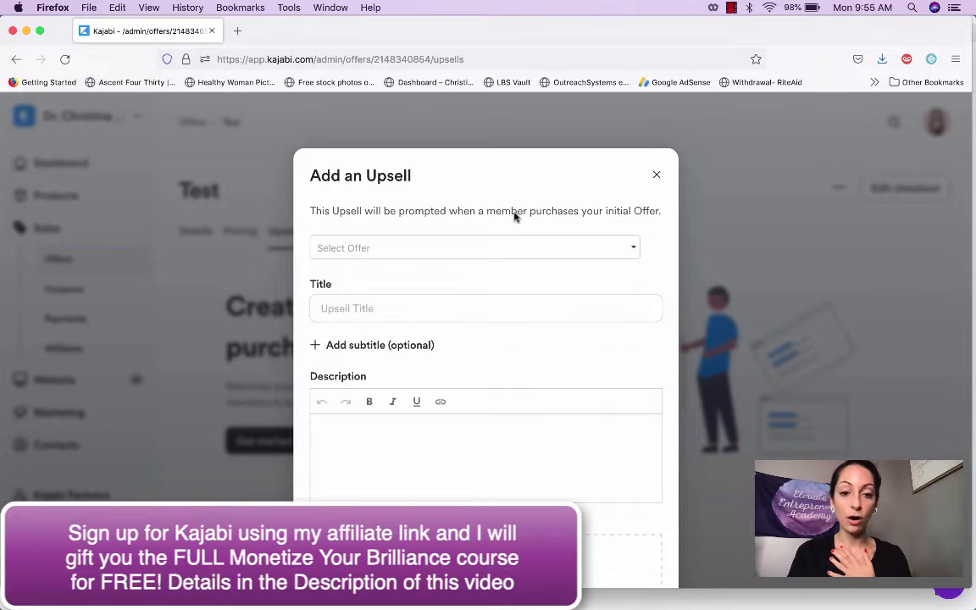
{"action": "left_click", "coordinate": [437, 310]}
{"action": "scroll", "coordinate": [436, 310], "scroll_direction": "down", "scroll_amount": 5}
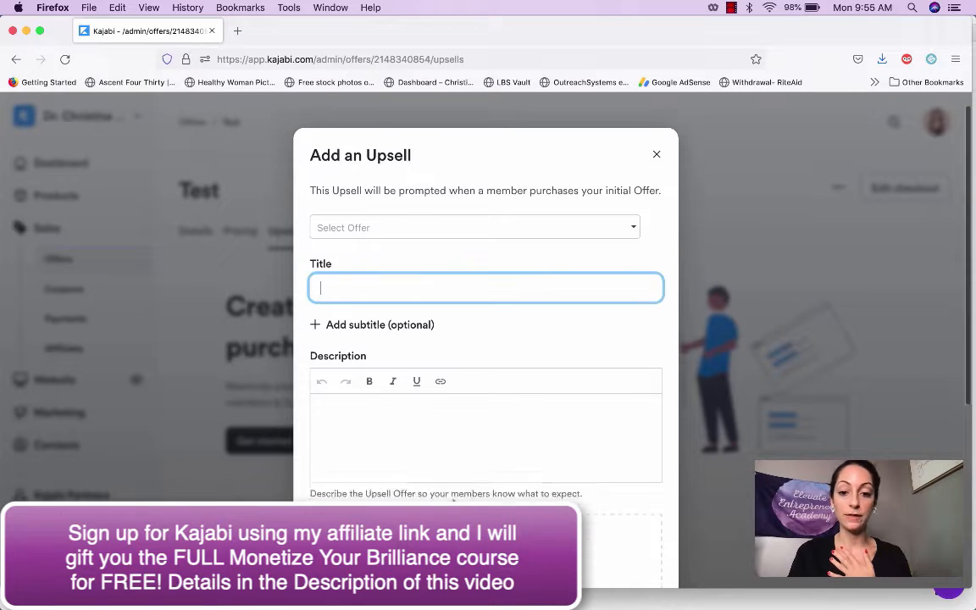
{"action": "scroll", "coordinate": [540, 400], "scroll_direction": "down", "scroll_amount": 2}
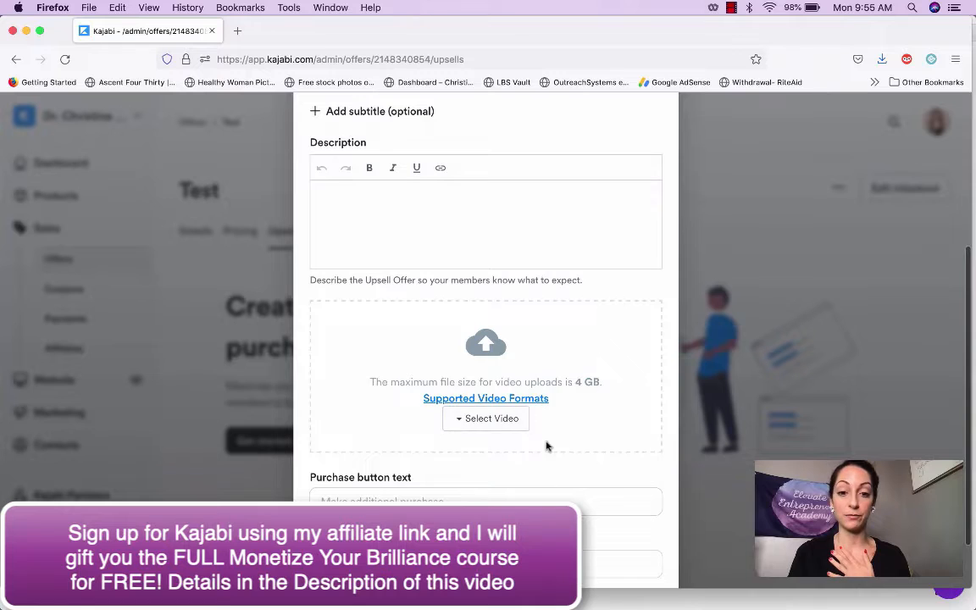
{"action": "scroll", "coordinate": [527, 435], "scroll_direction": "down", "scroll_amount": 2}
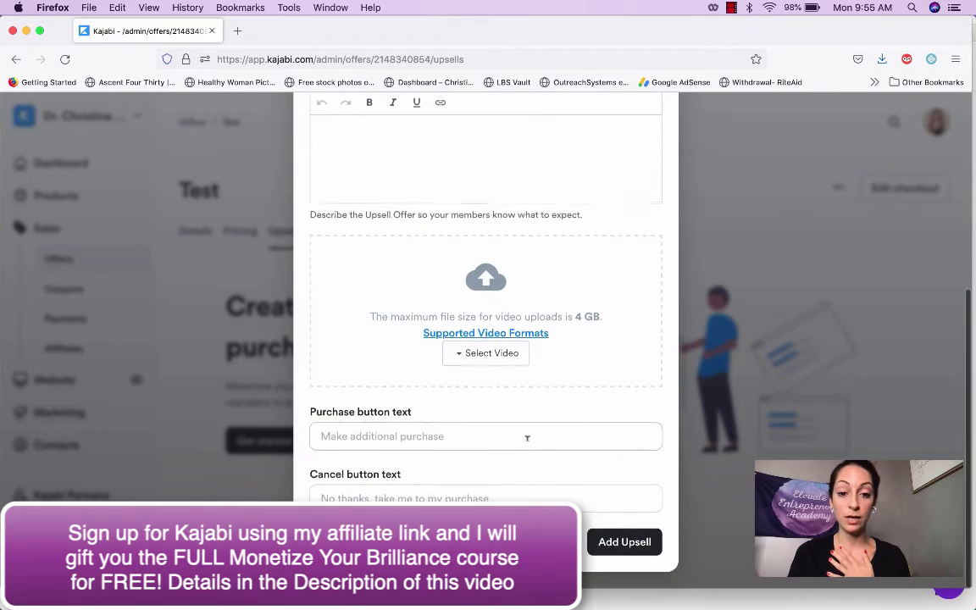
{"action": "left_click", "coordinate": [388, 437]}
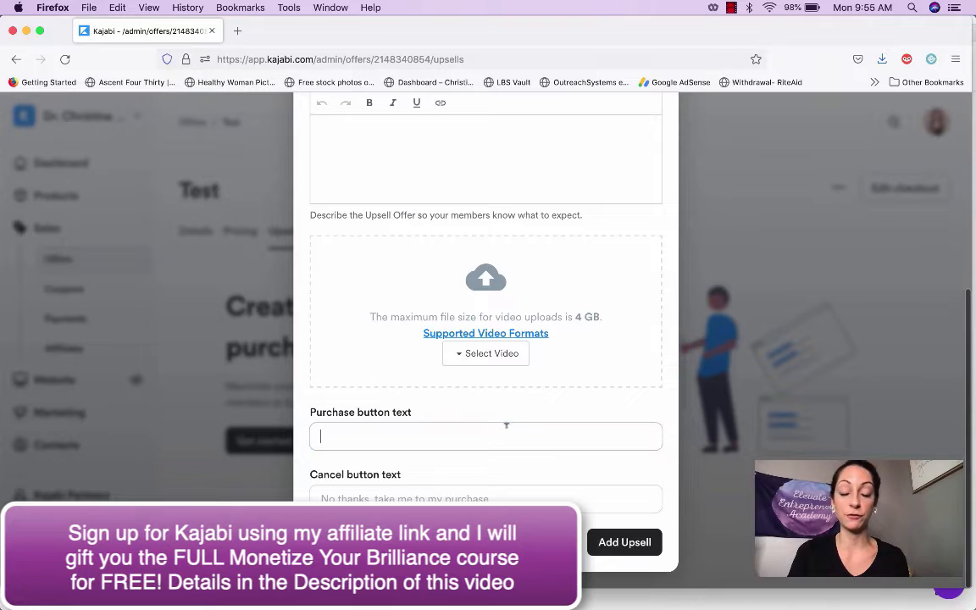
{"action": "scroll", "coordinate": [506, 424], "scroll_direction": "up", "scroll_amount": 10}
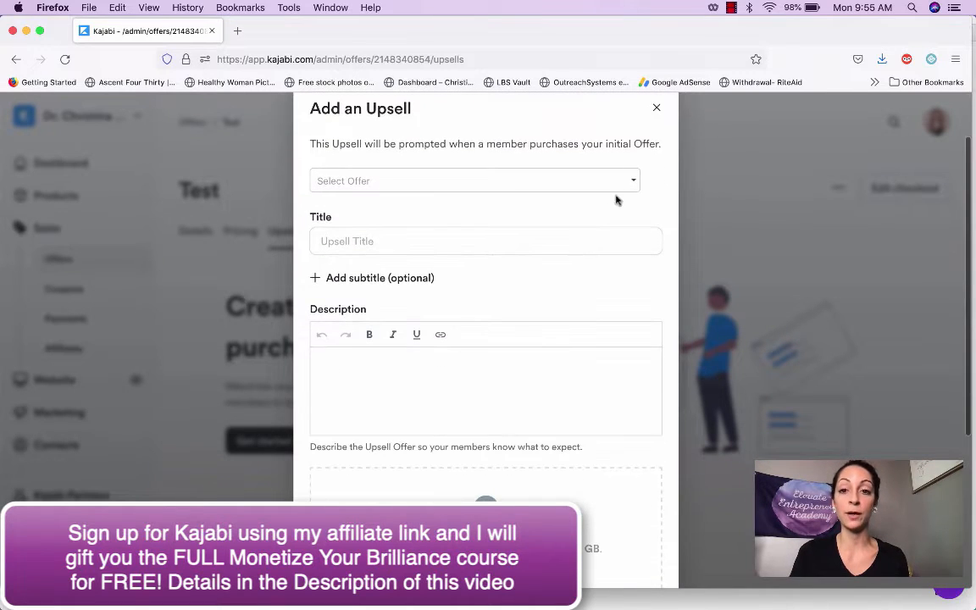
{"action": "left_click", "coordinate": [657, 103]}
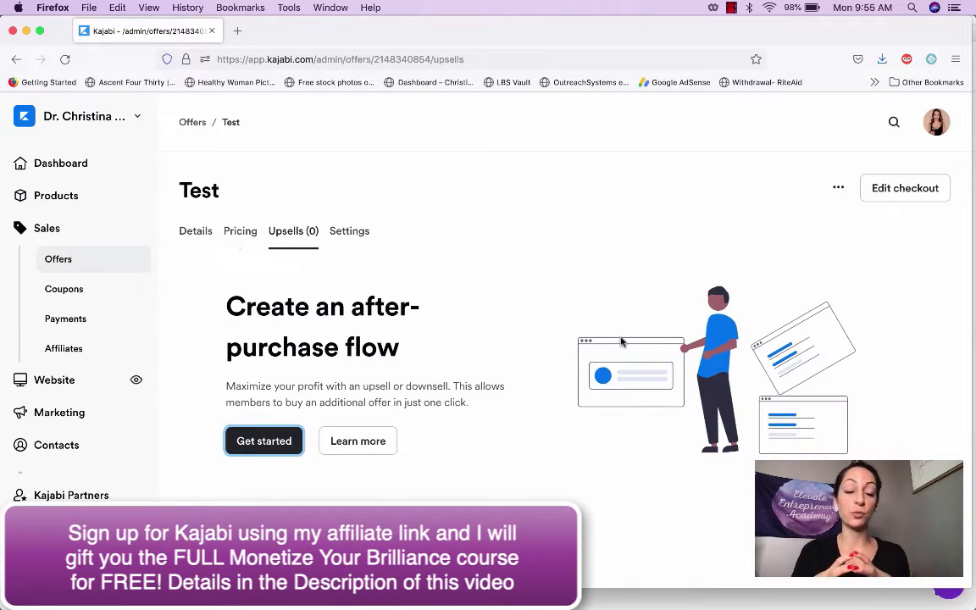
Open the offer's settings and review the available notification options
{"action": "left_click", "coordinate": [355, 234]}
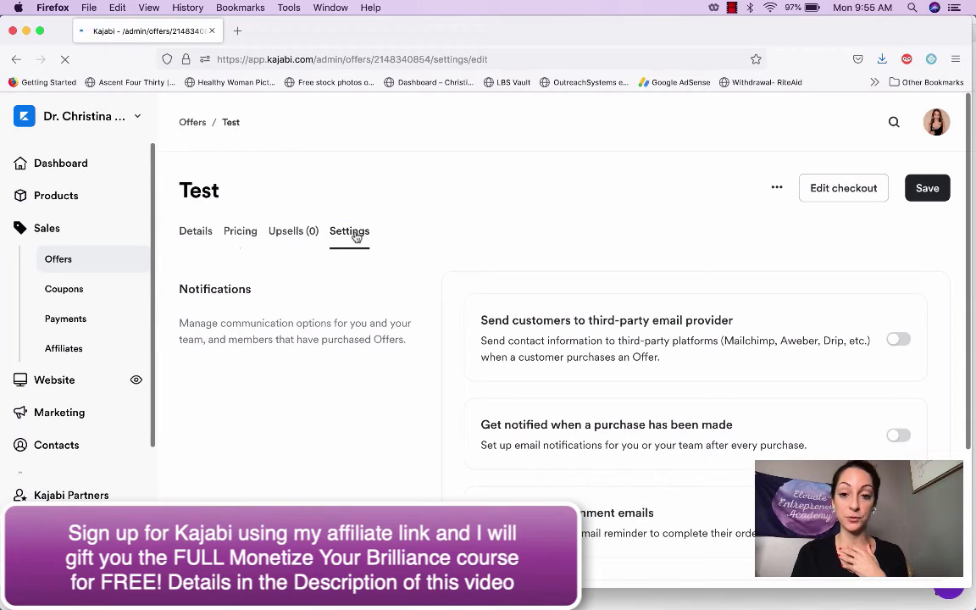
{"action": "scroll", "coordinate": [591, 315], "scroll_direction": "down", "scroll_amount": 3}
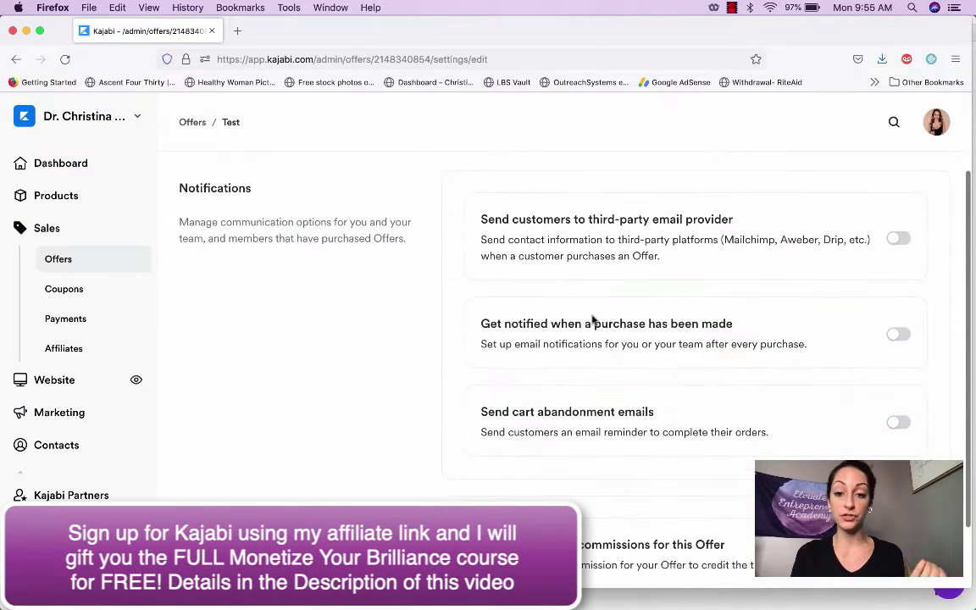
{"action": "scroll", "coordinate": [596, 316], "scroll_direction": "up", "scroll_amount": 1}
{"action": "scroll", "coordinate": [599, 316], "scroll_direction": "up", "scroll_amount": 2}
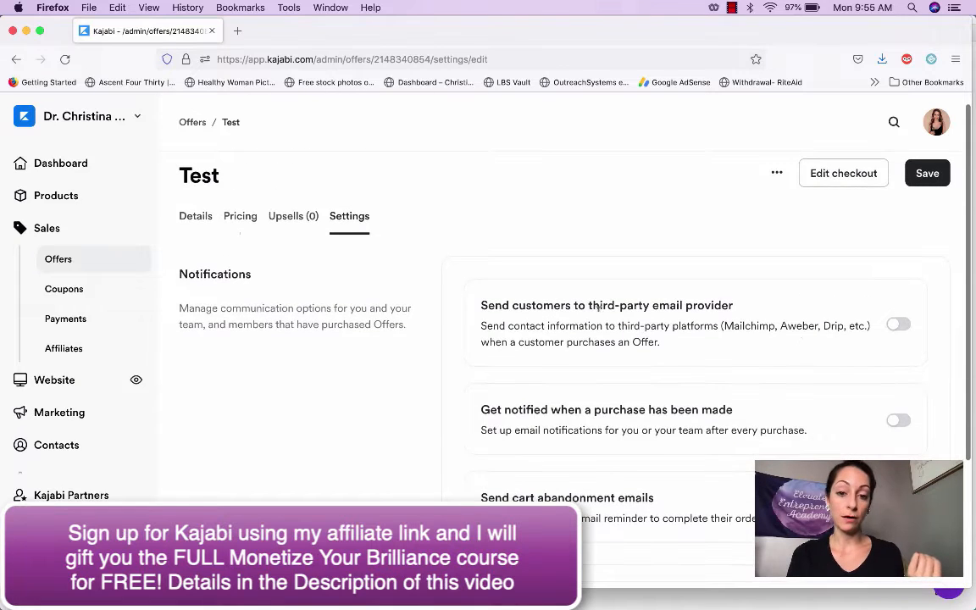
{"action": "scroll", "coordinate": [802, 342], "scroll_direction": "down", "scroll_amount": 2}
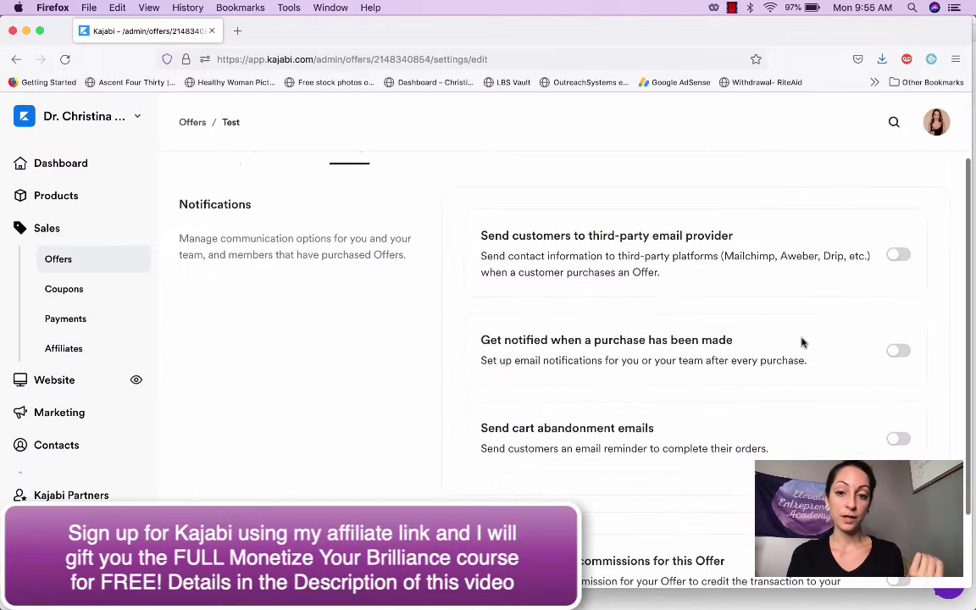
Try purchase notifications on and back off, and turn on cart abandonment emails to view the reminder delay choices
{"action": "left_click", "coordinate": [896, 350]}
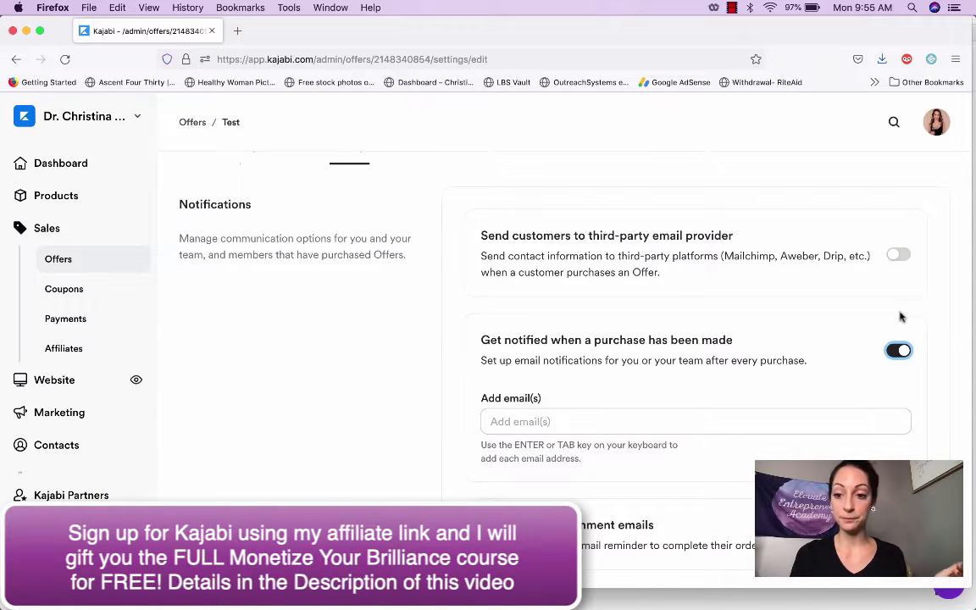
{"action": "left_click", "coordinate": [899, 350]}
{"action": "scroll", "coordinate": [908, 381], "scroll_direction": "down", "scroll_amount": 2}
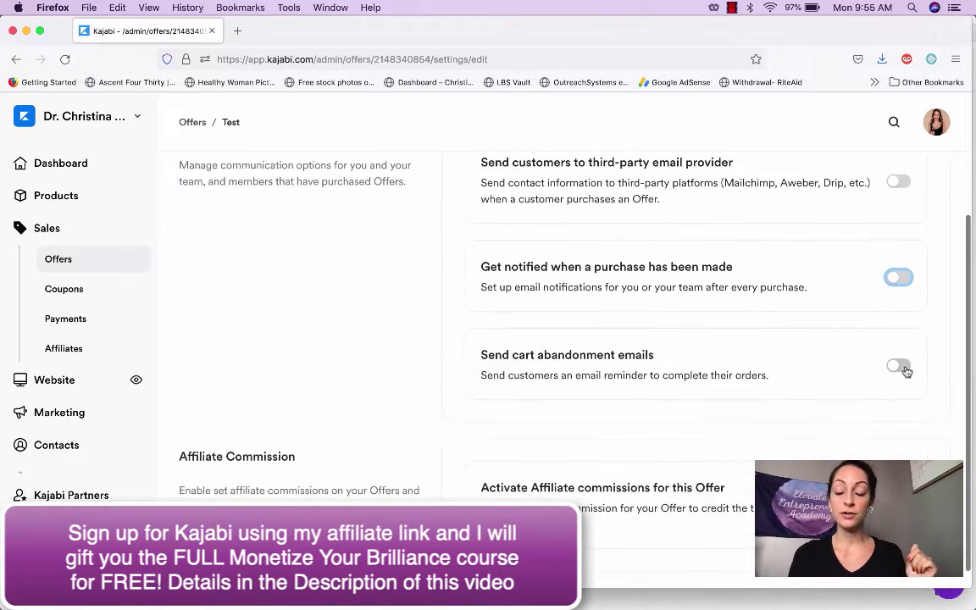
{"action": "left_click", "coordinate": [903, 368]}
{"action": "left_click", "coordinate": [728, 442]}
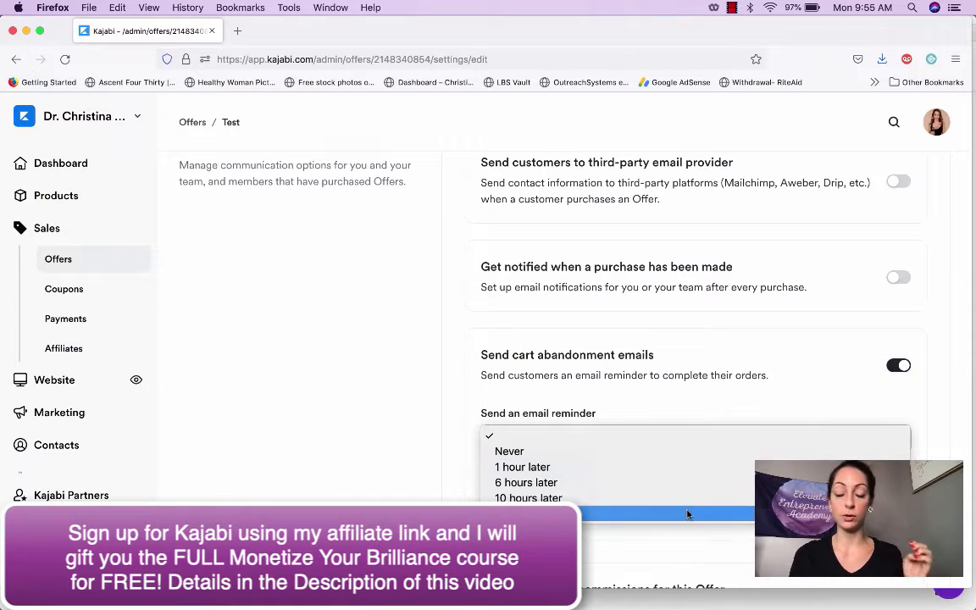
{"action": "left_click", "coordinate": [454, 493]}
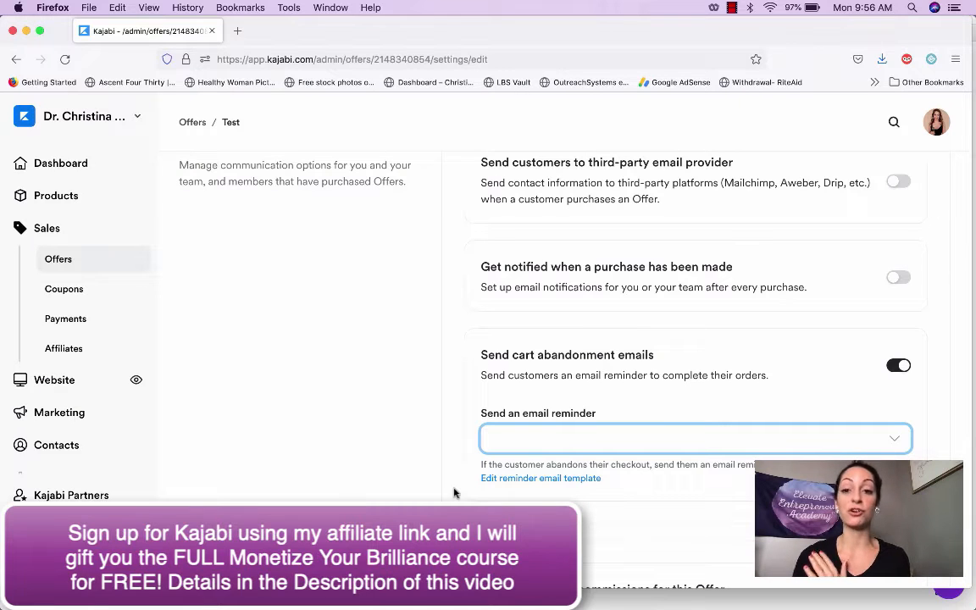
{"action": "left_click", "coordinate": [531, 438]}
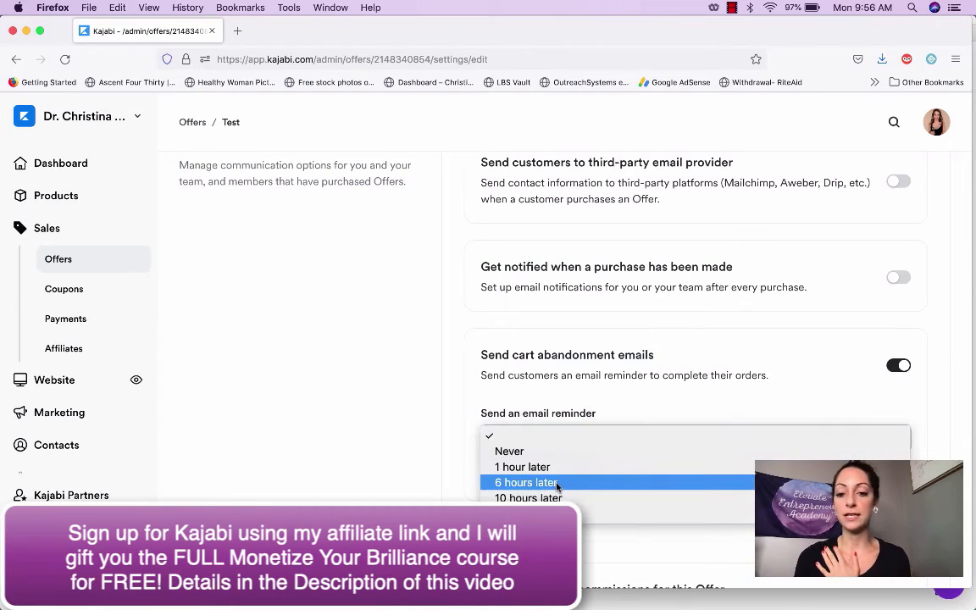
{"action": "left_click", "coordinate": [375, 465]}
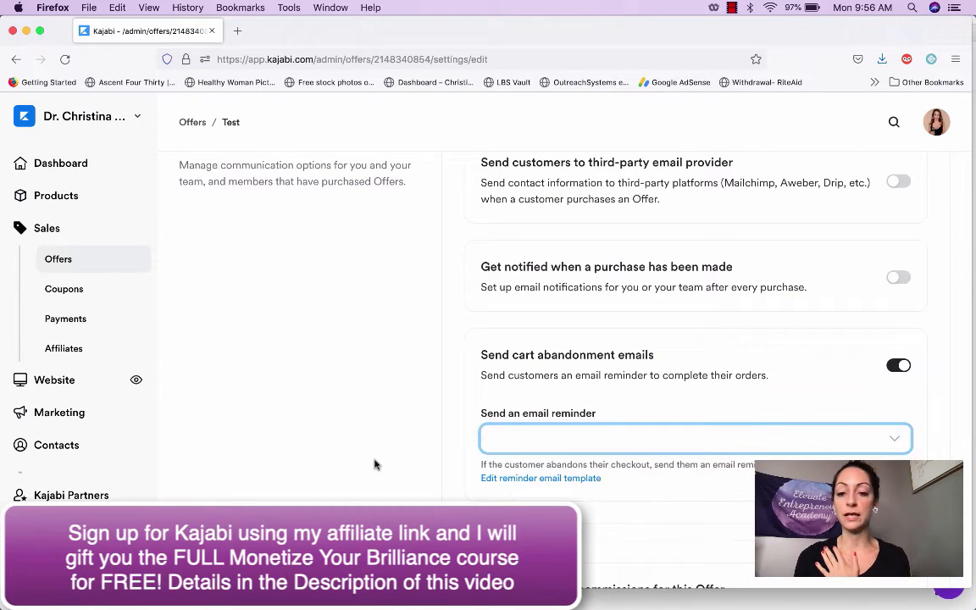
Look over the email templates linked from the abandonment reminder, and switch cart abandonment emails back off in the offer's settings
{"action": "left_click", "coordinate": [519, 480]}
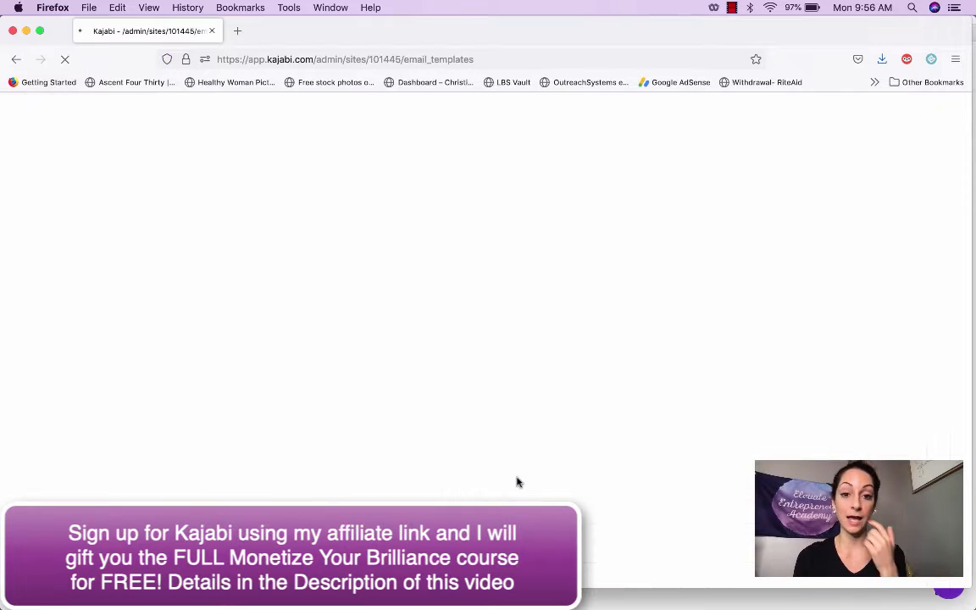
{"action": "scroll", "coordinate": [427, 358], "scroll_direction": "down", "scroll_amount": 3}
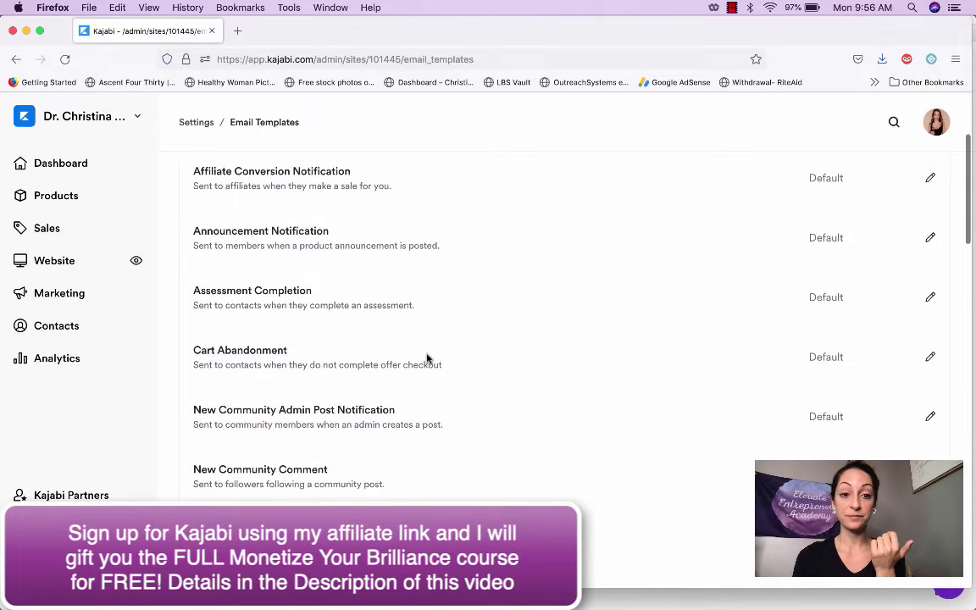
{"action": "scroll", "coordinate": [427, 358], "scroll_direction": "up", "scroll_amount": 3}
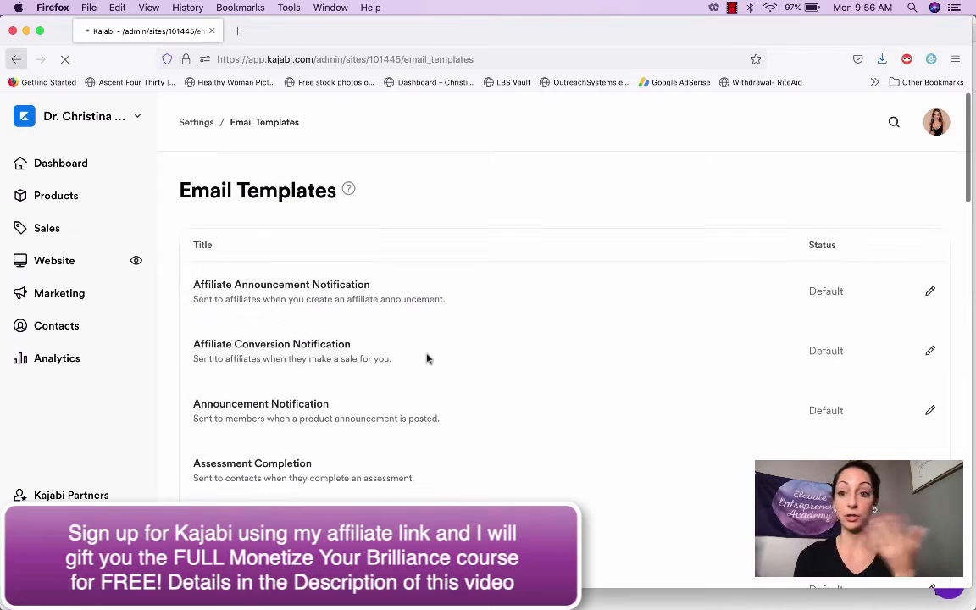
{"action": "left_click", "coordinate": [18, 61]}
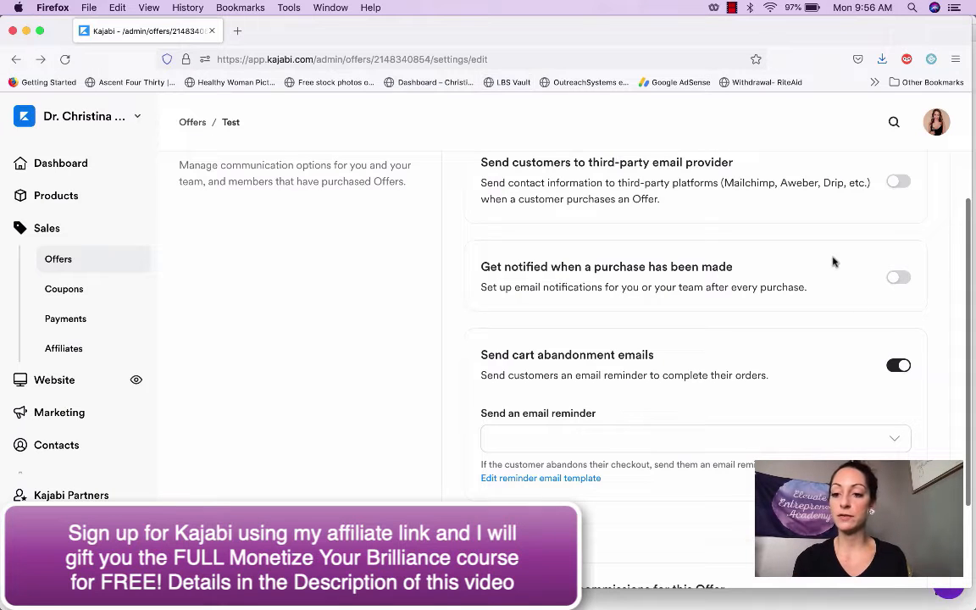
{"action": "left_click", "coordinate": [896, 366]}
Activate affiliate commissions for the Test offer
{"action": "scroll", "coordinate": [860, 388], "scroll_direction": "down", "scroll_amount": 1}
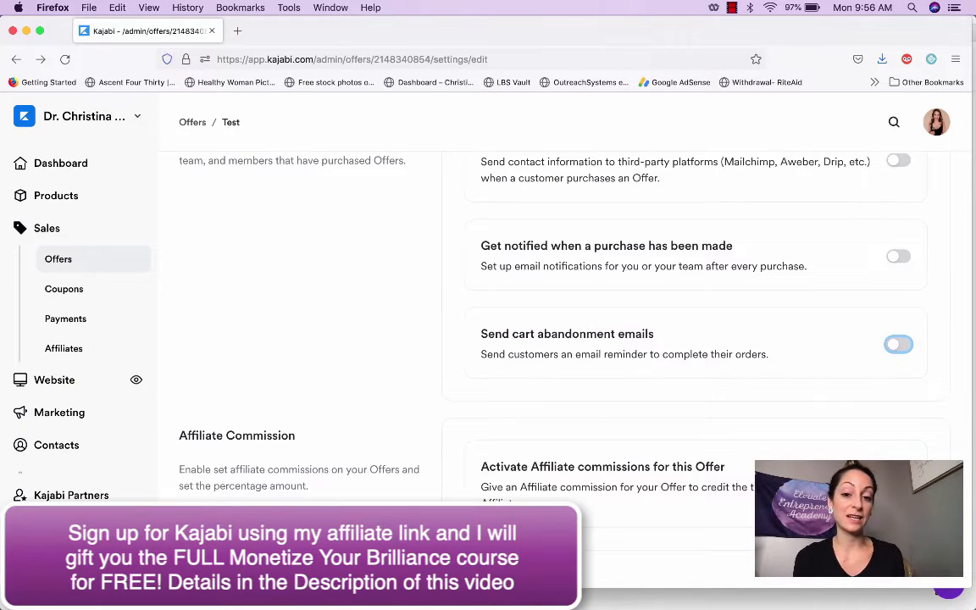
{"action": "left_click", "coordinate": [898, 485]}
{"action": "scroll", "coordinate": [898, 486], "scroll_direction": "down", "scroll_amount": 2}
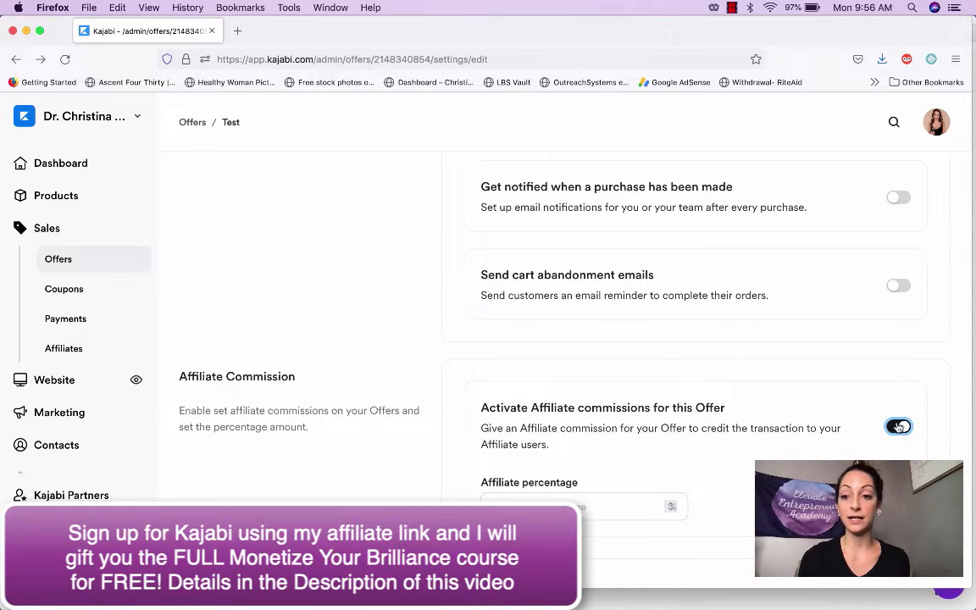
Return to the Test offer's details and review its products, access limits and pricing summary
{"action": "scroll", "coordinate": [677, 464], "scroll_direction": "up", "scroll_amount": 5}
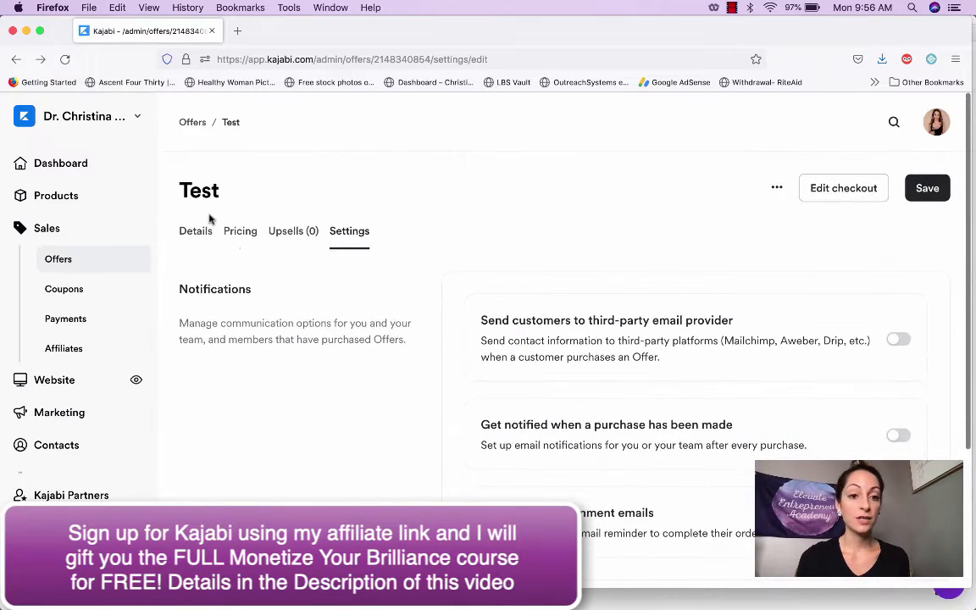
{"action": "left_click", "coordinate": [197, 235]}
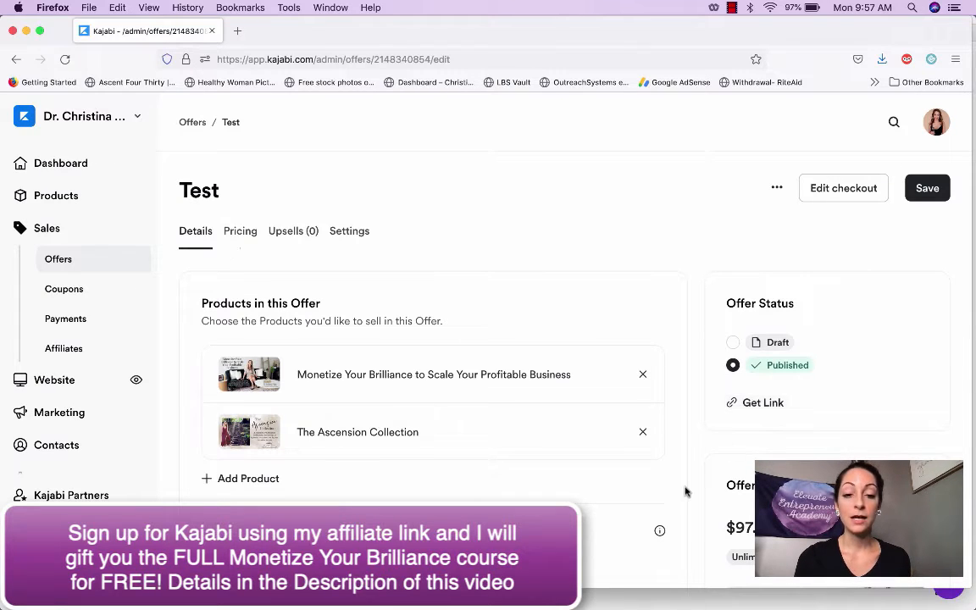
{"action": "scroll", "coordinate": [621, 440], "scroll_direction": "down", "scroll_amount": 4}
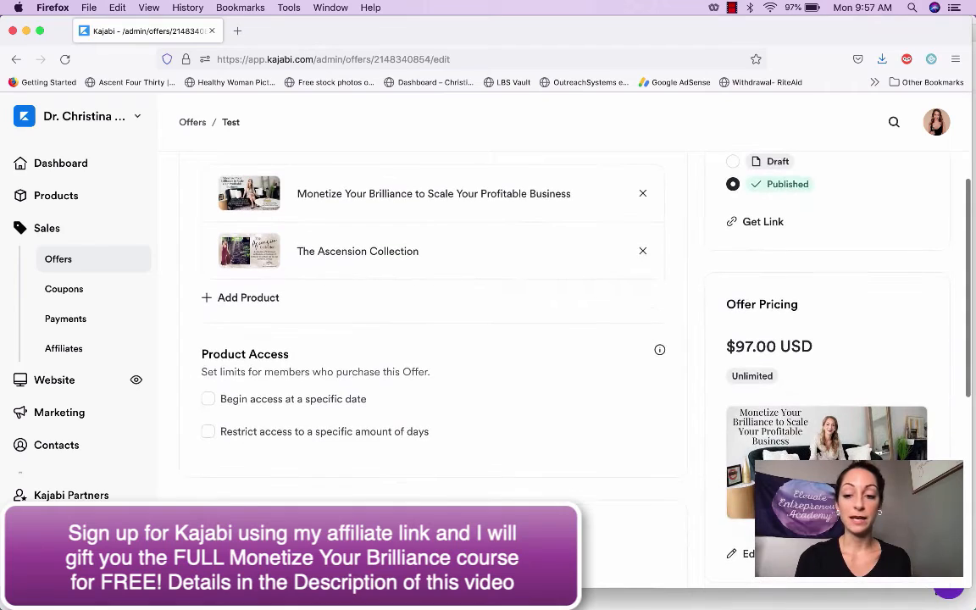
Switch to Canva, create a YouTube Thumbnail design and apply the recently used Q&A Part 01 template
{"action": "key", "text": "ctrl+Up"}
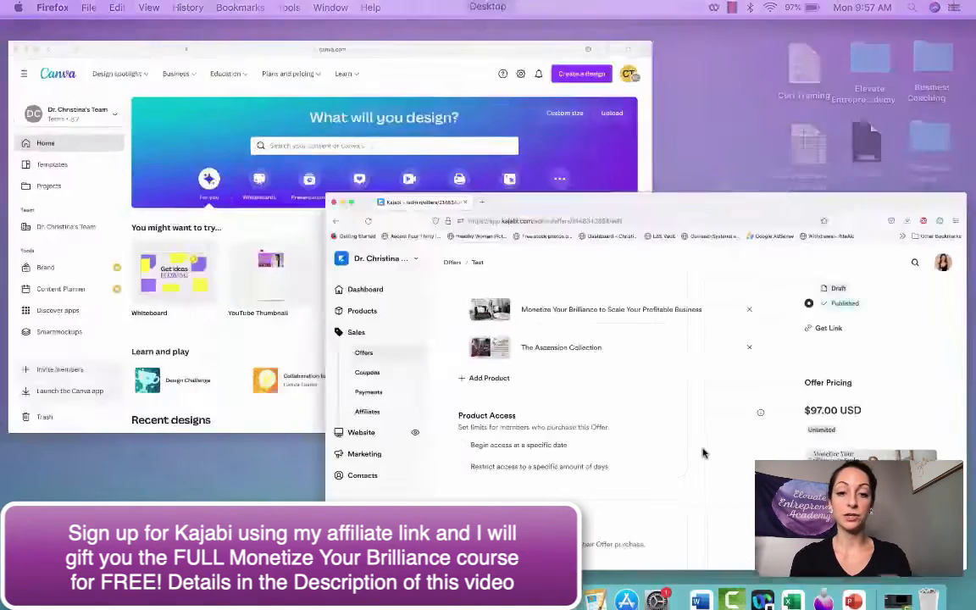
{"action": "left_click", "coordinate": [272, 294]}
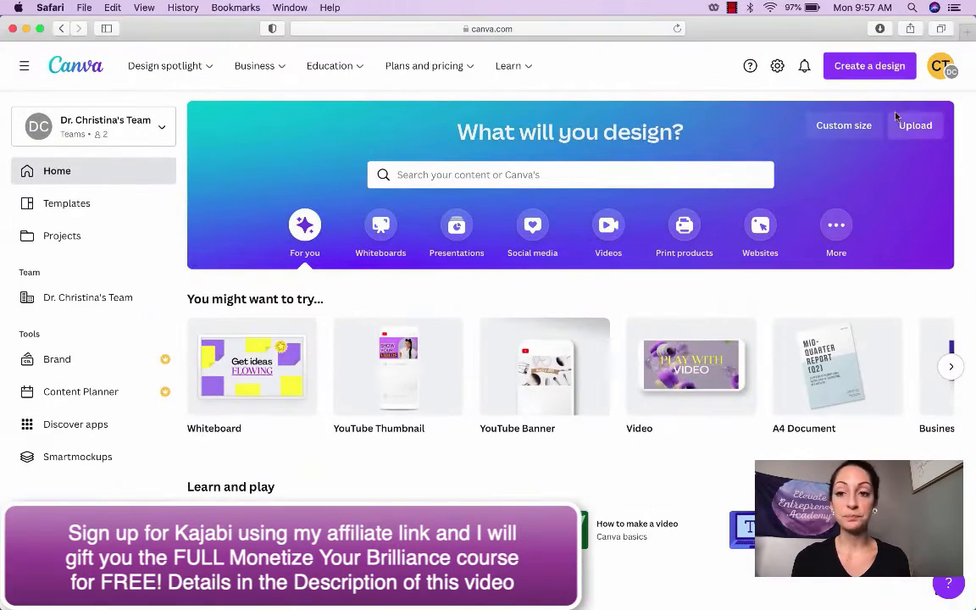
{"action": "left_click", "coordinate": [856, 70]}
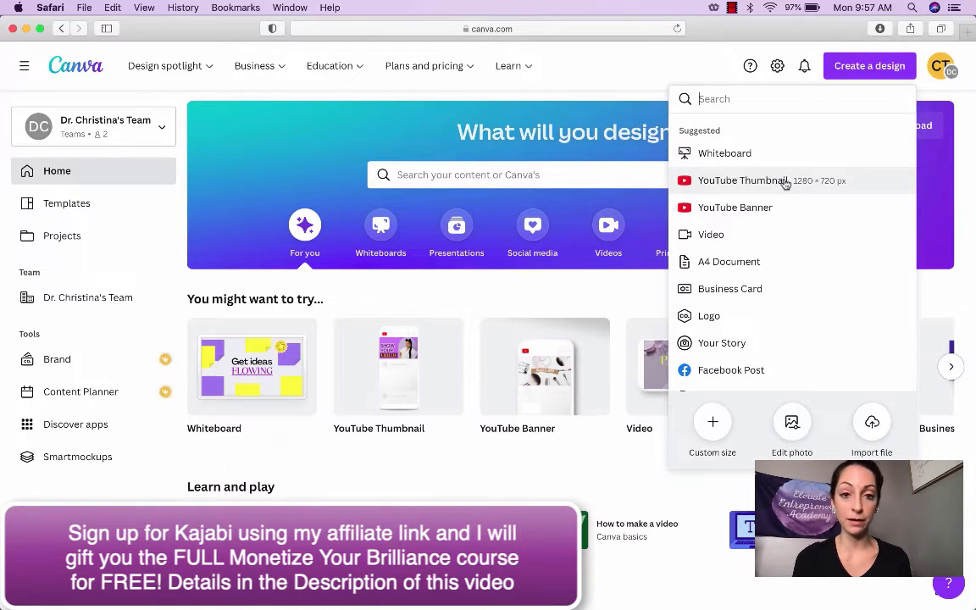
{"action": "left_click", "coordinate": [786, 184]}
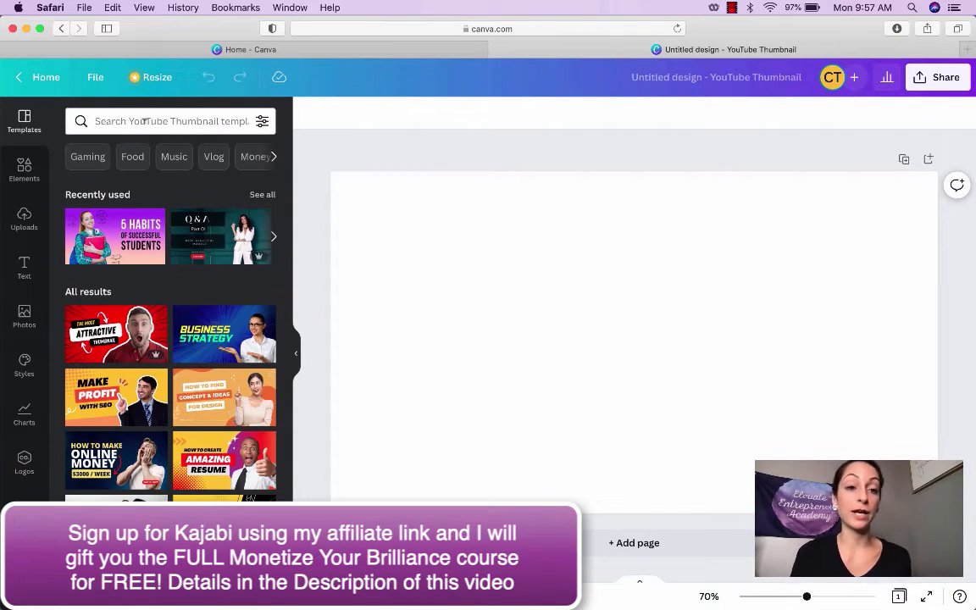
{"action": "left_click", "coordinate": [229, 246]}
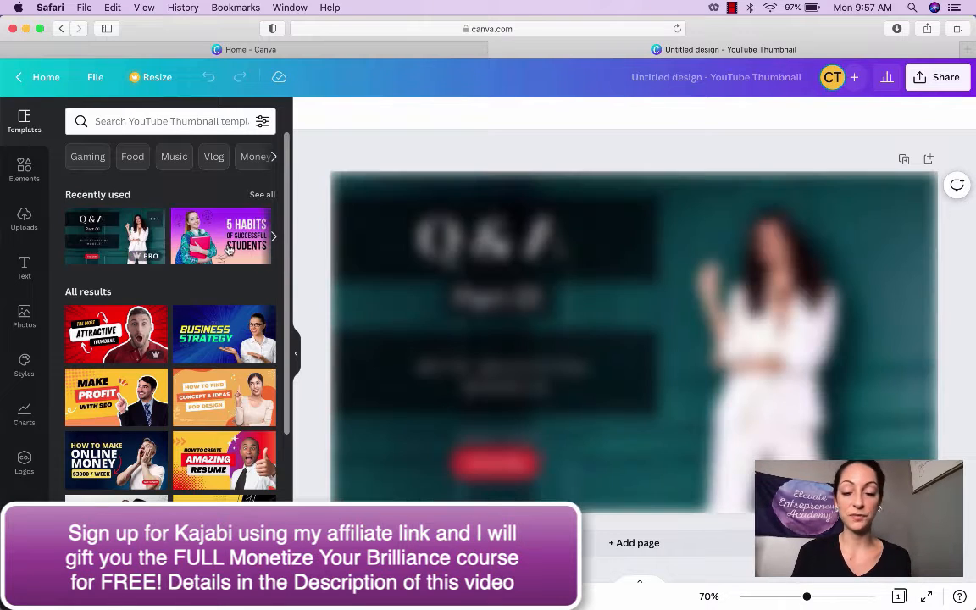
{"action": "left_click", "coordinate": [465, 251]}
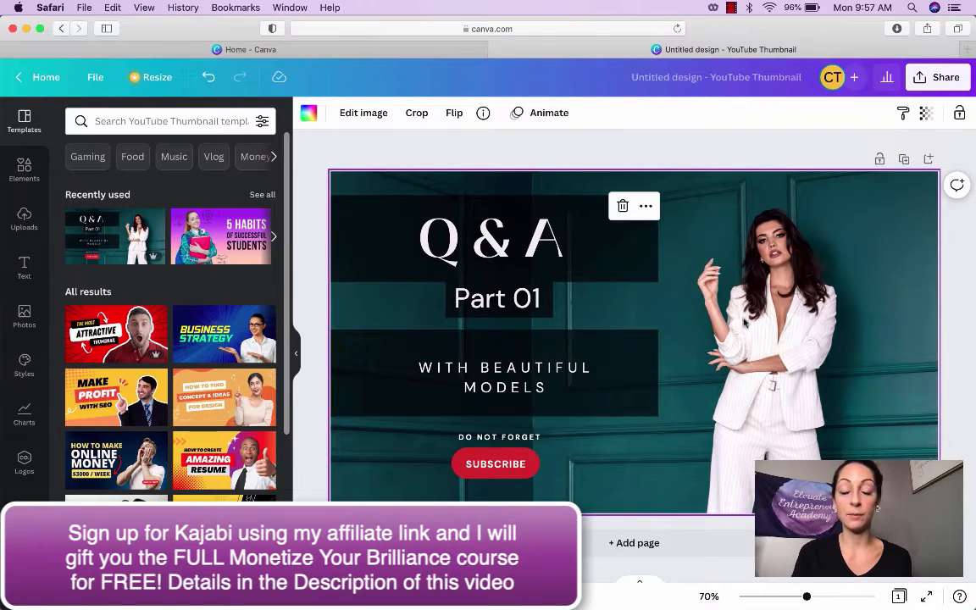
Switch back to Kajabi and open the Test offer's checkout page for editing
{"action": "key", "text": "ctrl+Up"}
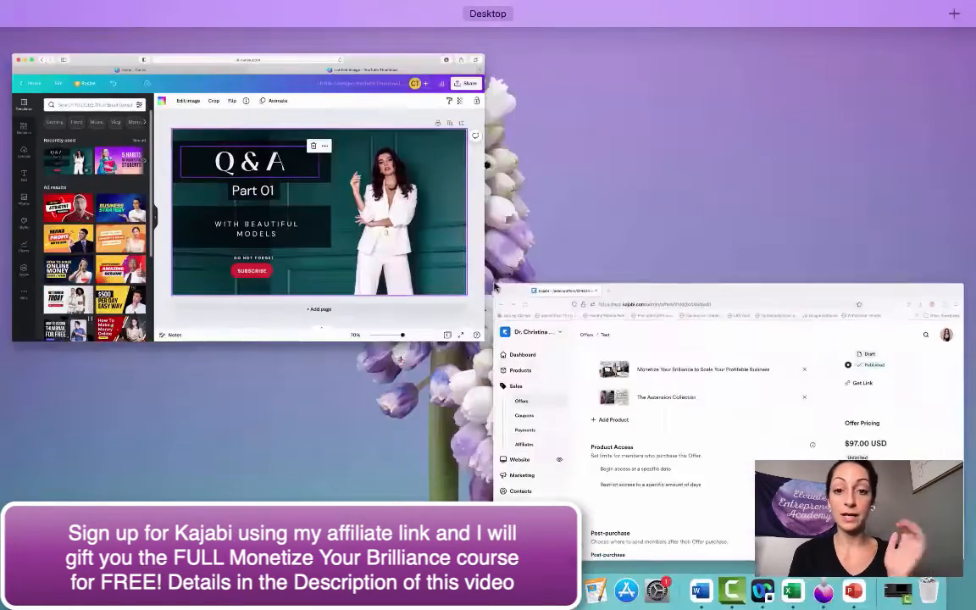
{"action": "left_click", "coordinate": [691, 394]}
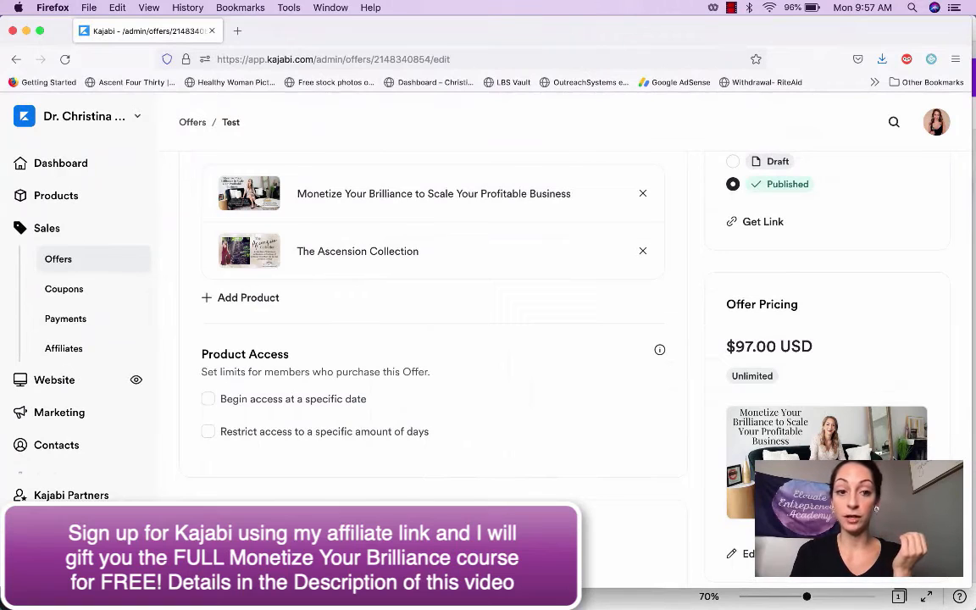
{"action": "scroll", "coordinate": [816, 366], "scroll_direction": "up", "scroll_amount": 5}
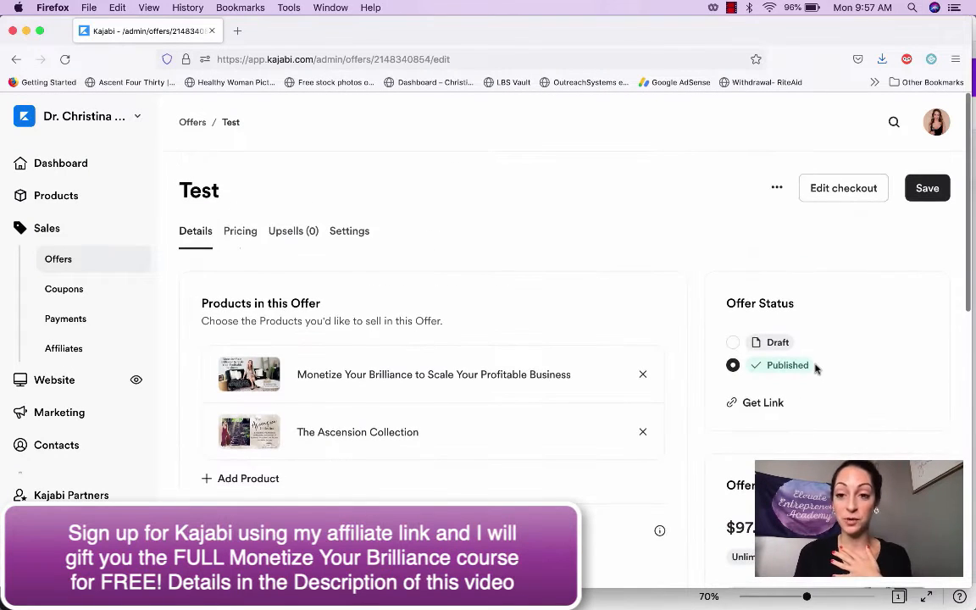
{"action": "left_click", "coordinate": [843, 199]}
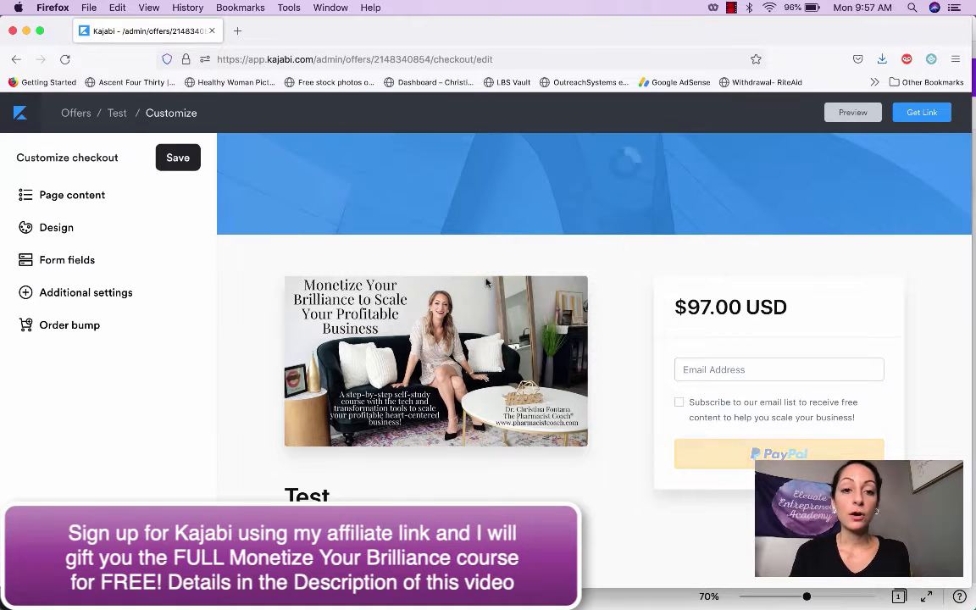
Disable the banner image above the checkout page content and save the page
{"action": "left_click", "coordinate": [303, 173]}
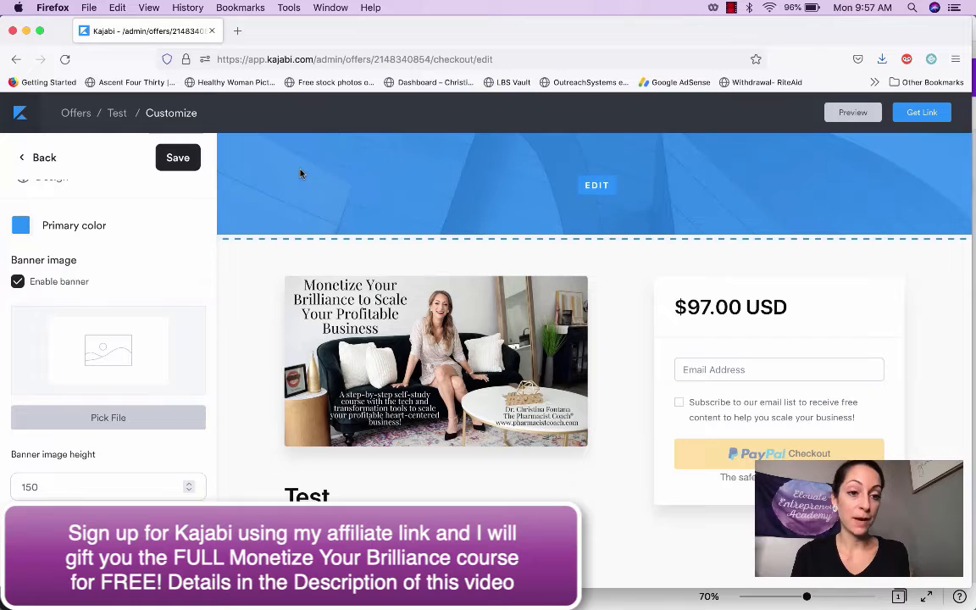
{"action": "left_click", "coordinate": [18, 281]}
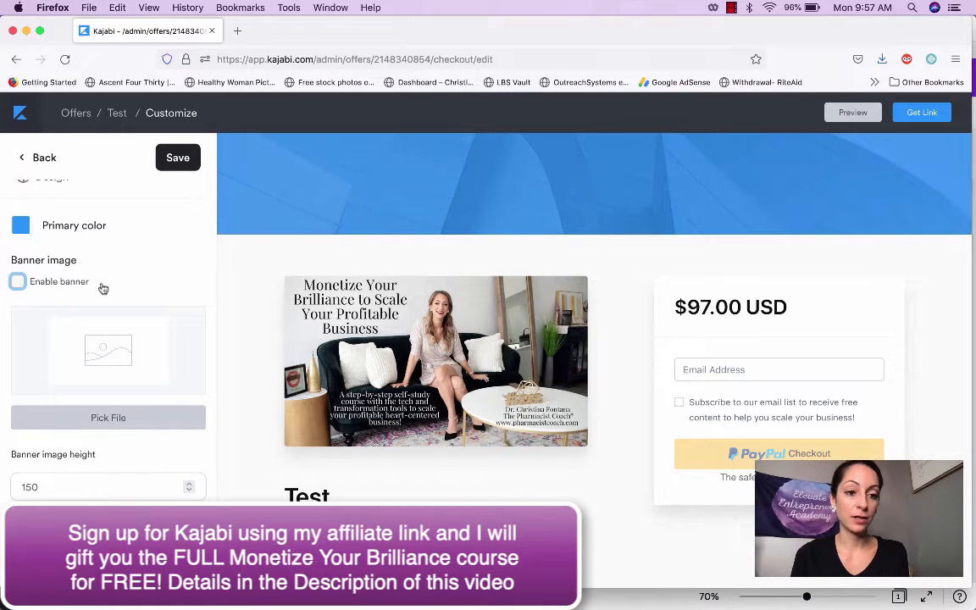
{"action": "left_click", "coordinate": [176, 159]}
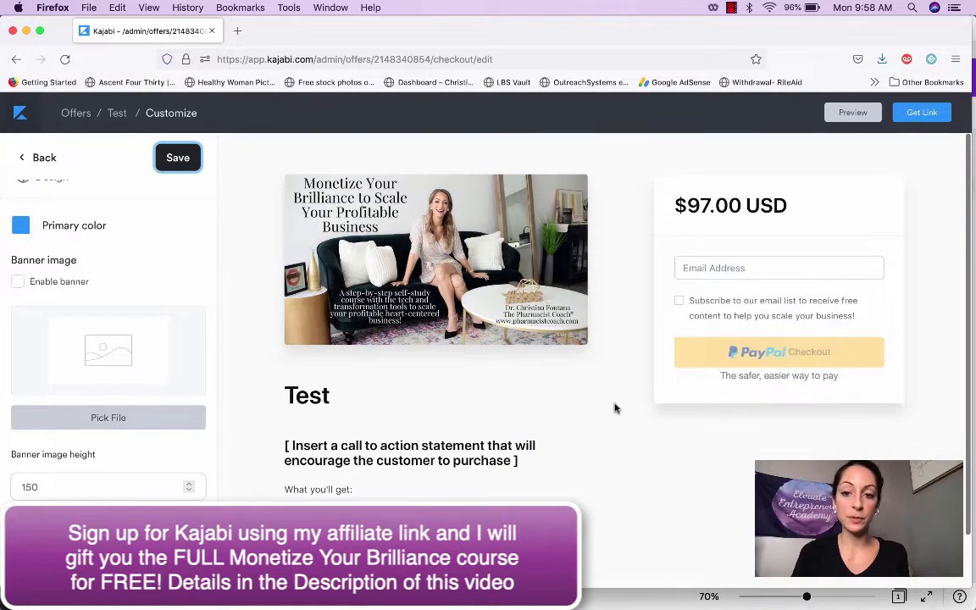
Replace the call-to-action placeholder in the checkout description with "This hormone health e-course will help you XYZ"
{"action": "scroll", "coordinate": [545, 429], "scroll_direction": "down", "scroll_amount": 1}
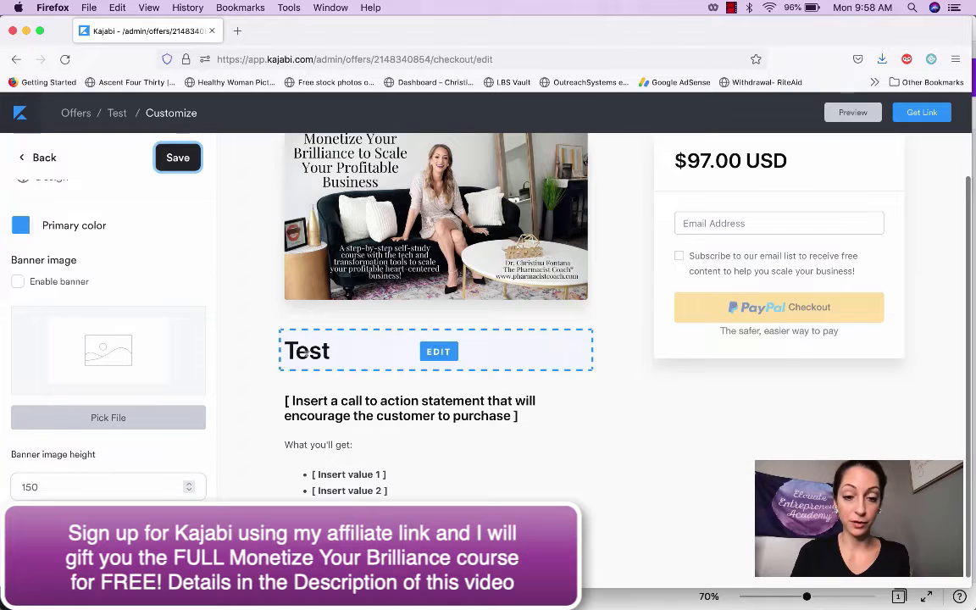
{"action": "left_click", "coordinate": [306, 416]}
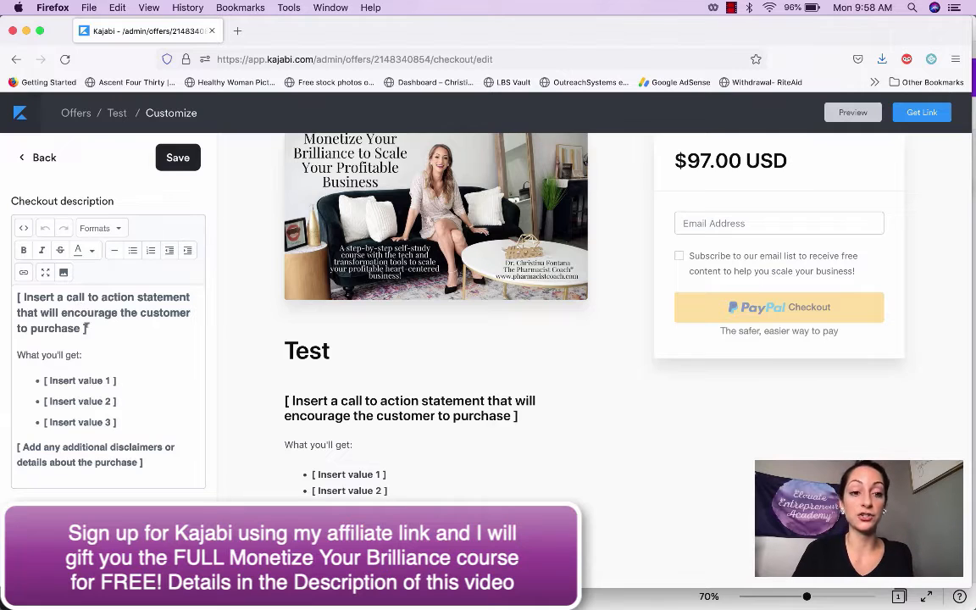
{"action": "left_click_drag", "start_coordinate": [88, 328], "coordinate": [12, 296]}
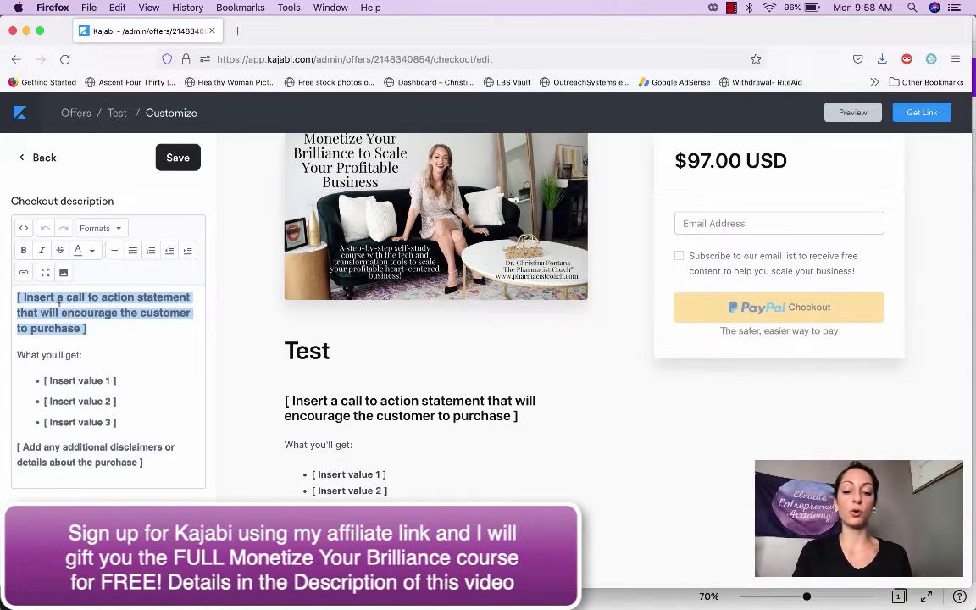
{"action": "type", "text": "Hio"}
{"action": "key", "text": "BackSpace"}
{"action": "key", "text": "BackSpace"}
{"action": "type", "text": "o"}
{"action": "key", "text": "BackSpace"}
{"action": "key", "text": "BackSpace"}
{"action": "type", "text": "T"}
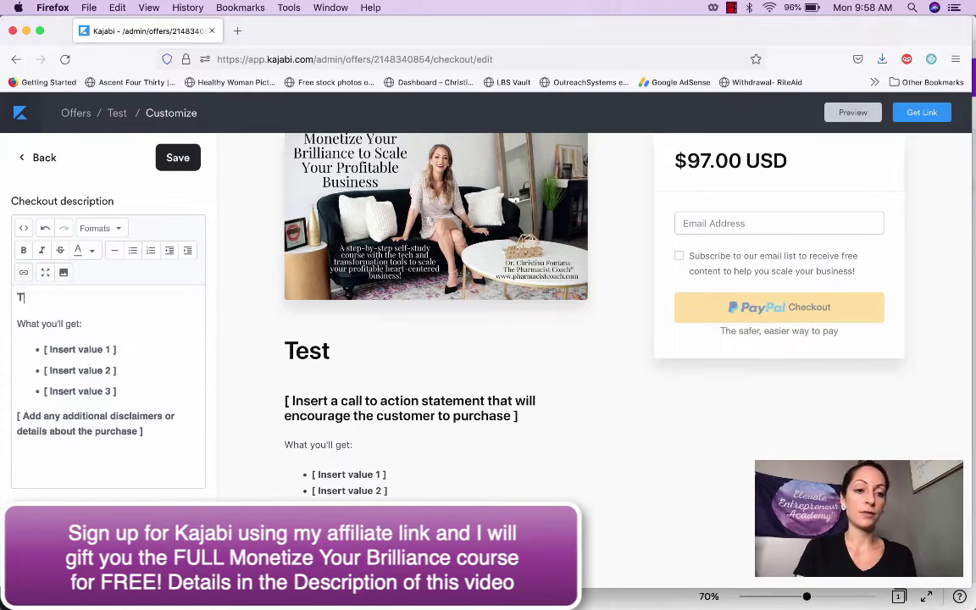
{"action": "type", "text": "his hormone health "}
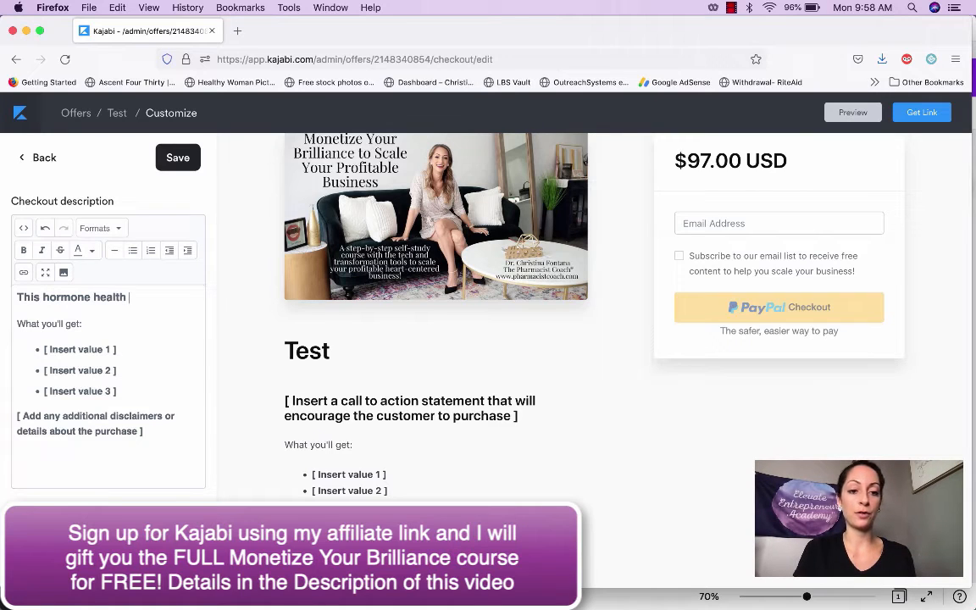
{"action": "type", "text": "e-course will"}
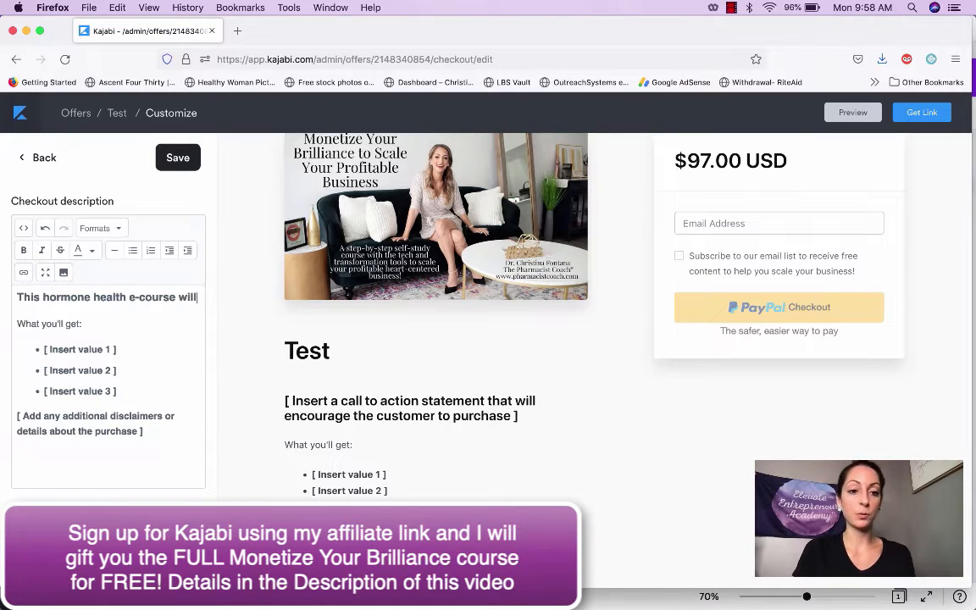
{"action": "type", "text": " help you XYZ"}
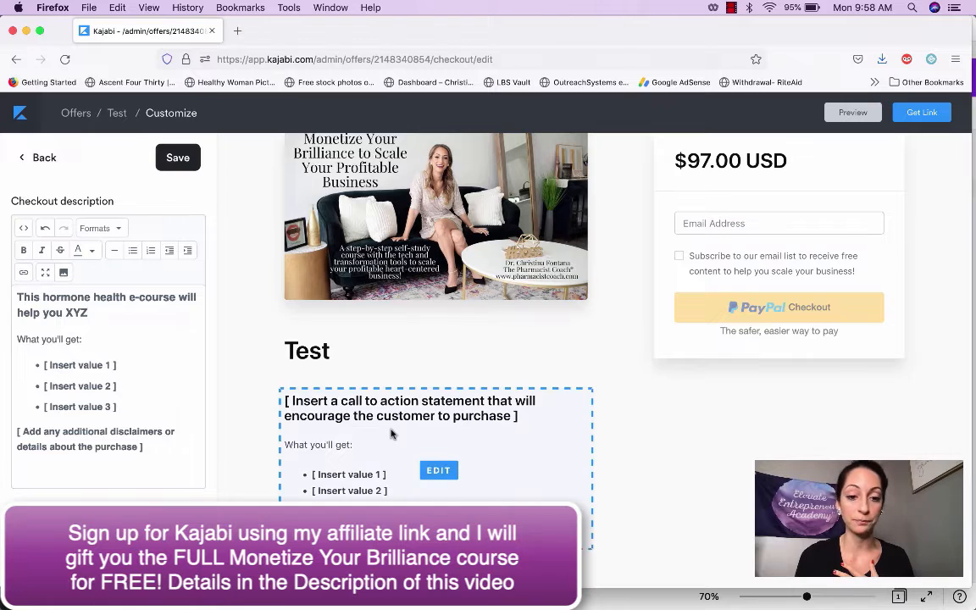
Replace the disclaimer placeholder text inside the brackets with "Refund policy -" and save the checkout page
{"action": "scroll", "coordinate": [393, 440], "scroll_direction": "down", "scroll_amount": 1}
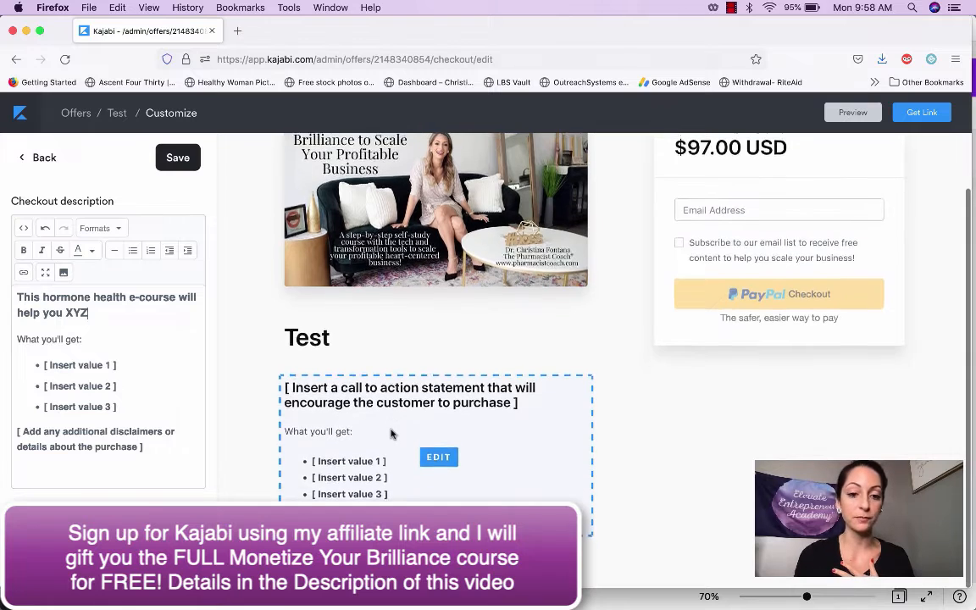
{"action": "left_click", "coordinate": [139, 447]}
{"action": "left_click_drag", "start_coordinate": [138, 446], "coordinate": [22, 432]}
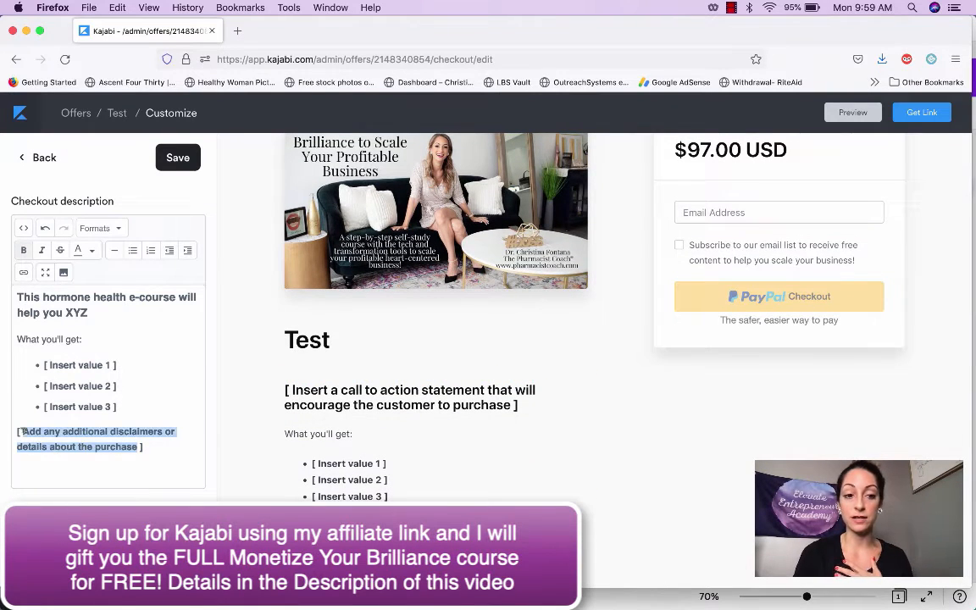
{"action": "type", "text": "Refund"}
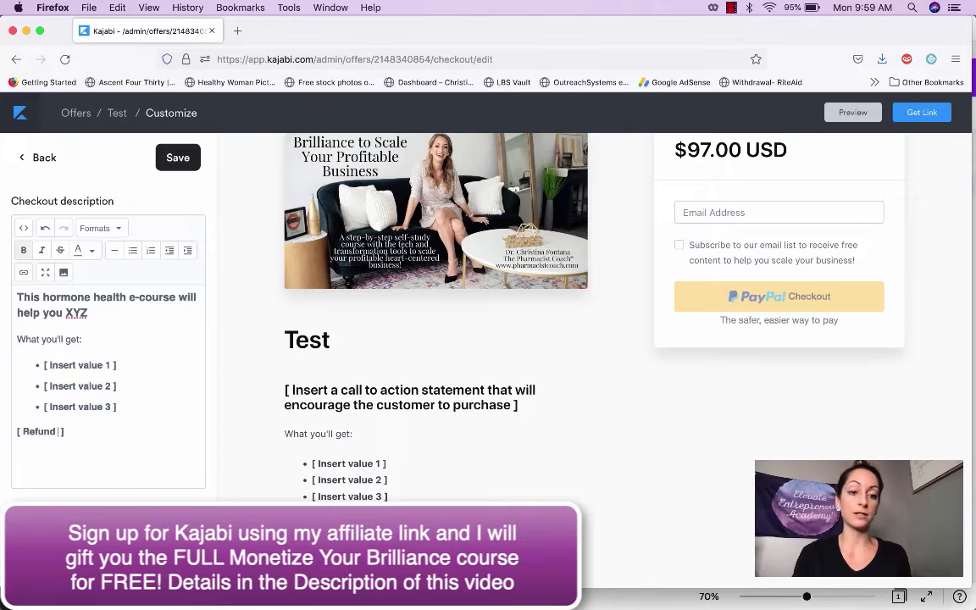
{"action": "type", "text": " policy -"}
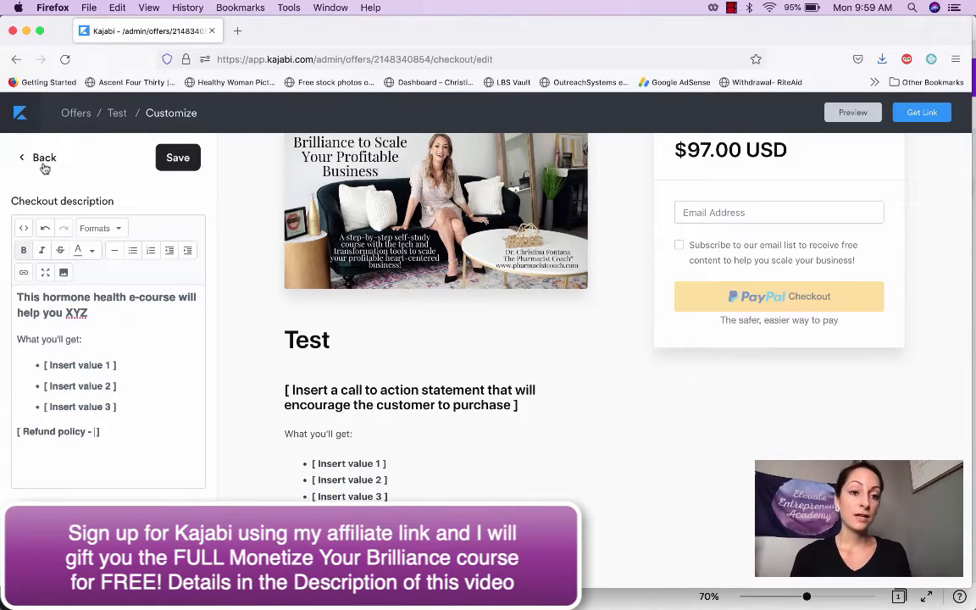
{"action": "left_click", "coordinate": [162, 166]}
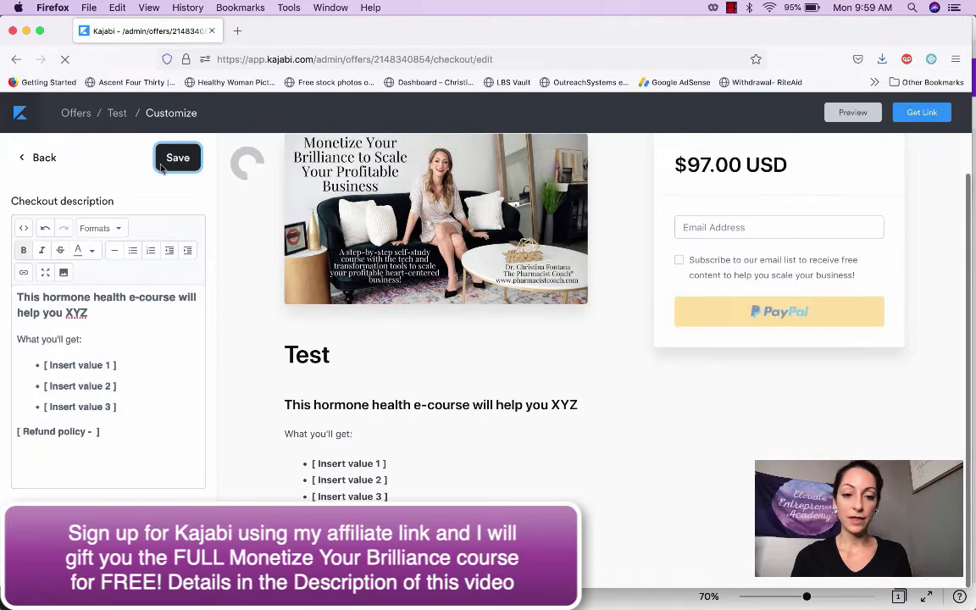
Review the hero image and testimonial options in the page content, including the blank new testimonial form, and return to the checkout customization overview
{"action": "scroll", "coordinate": [127, 441], "scroll_direction": "down", "scroll_amount": 10}
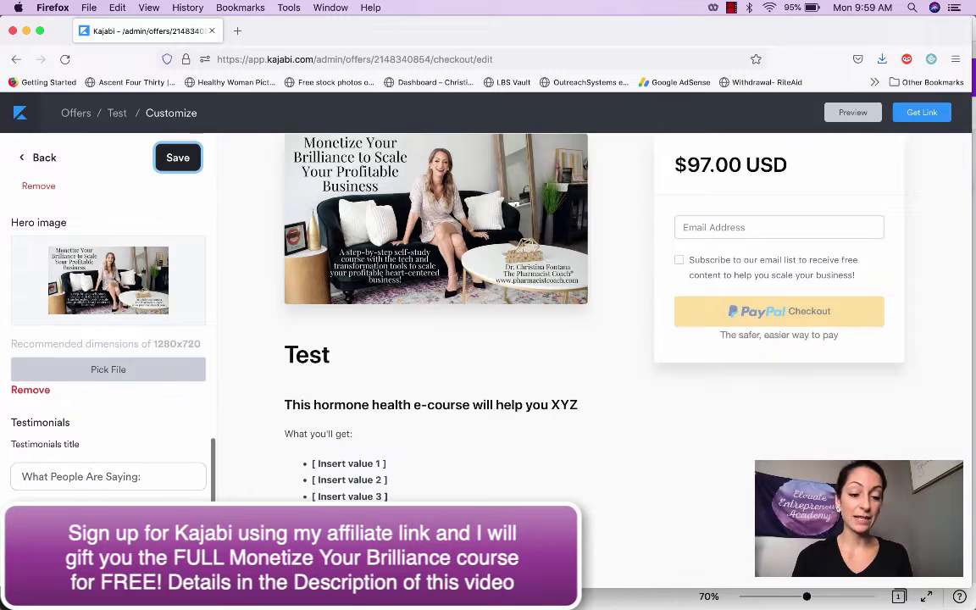
{"action": "left_click", "coordinate": [117, 524]}
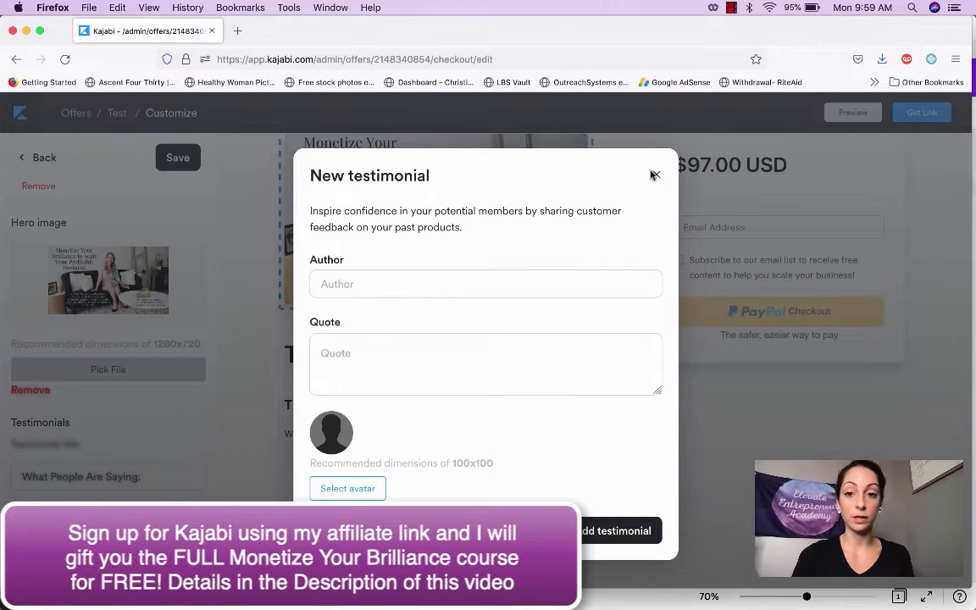
{"action": "left_click", "coordinate": [654, 175]}
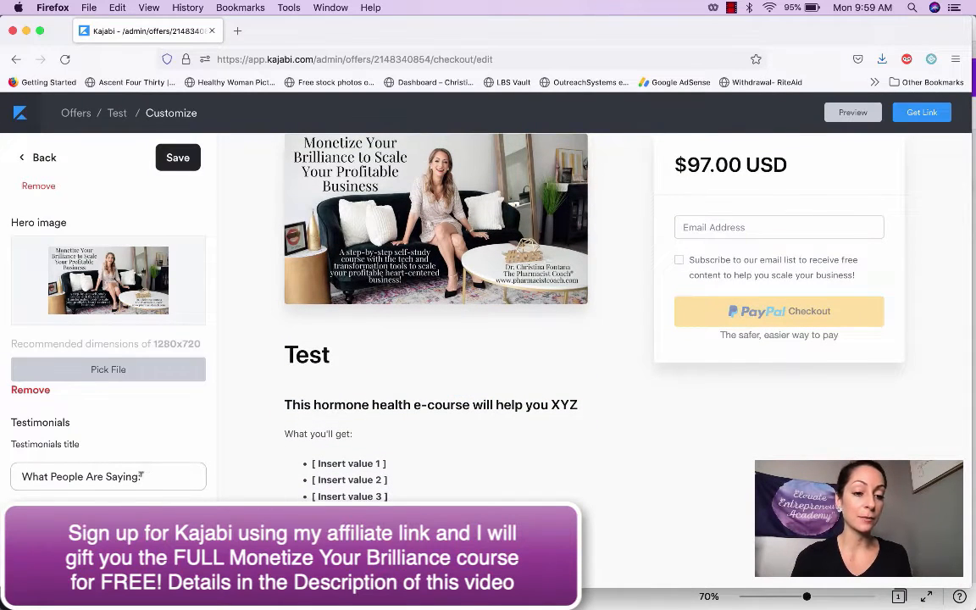
{"action": "scroll", "coordinate": [147, 476], "scroll_direction": "up", "scroll_amount": 10}
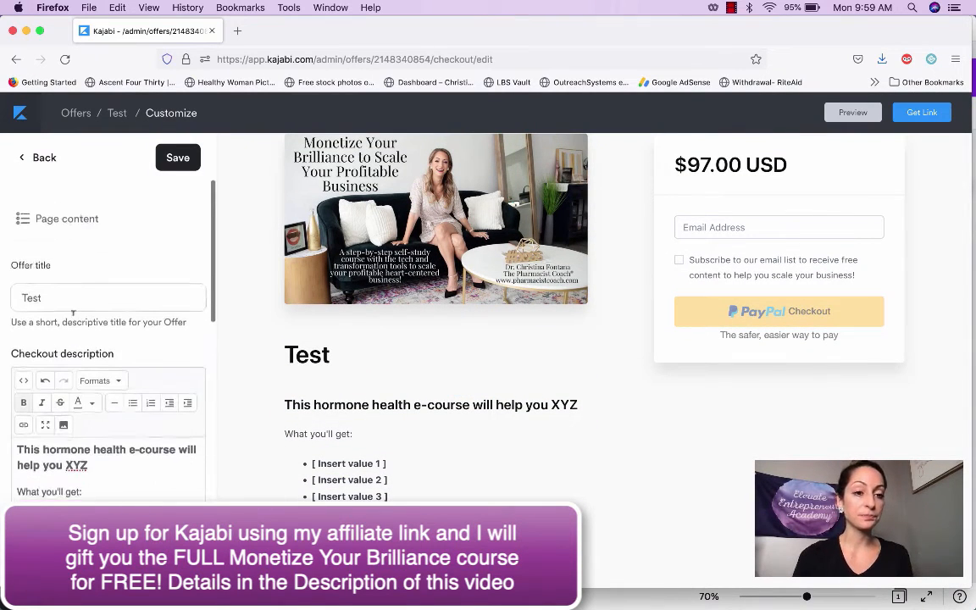
{"action": "left_click", "coordinate": [34, 157]}
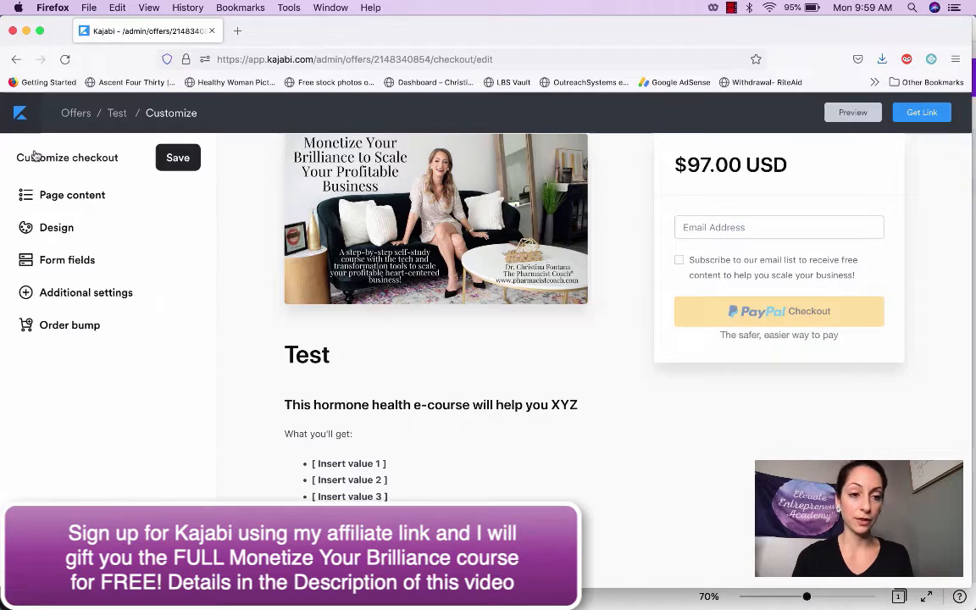
Open the checkout page's design settings and look over the primary color and banner image options
{"action": "left_click", "coordinate": [56, 227]}
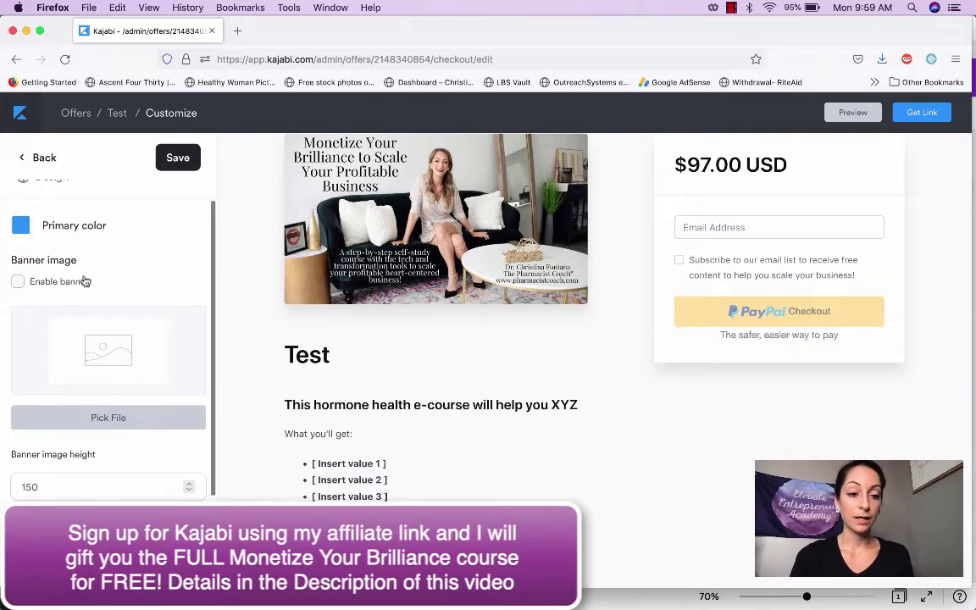
{"action": "scroll", "coordinate": [85, 424], "scroll_direction": "down", "scroll_amount": 3}
{"action": "scroll", "coordinate": [85, 424], "scroll_direction": "up", "scroll_amount": 3}
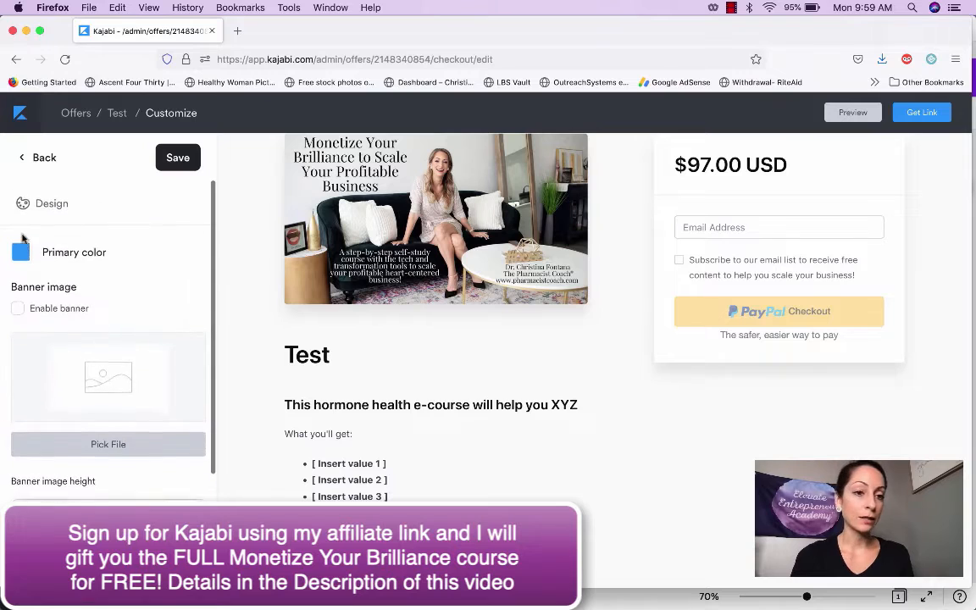
Enable collecting the buyer's name and address in the checkout form fields, save, and return to the checkout customization overview
{"action": "left_click", "coordinate": [40, 158]}
{"action": "left_click", "coordinate": [62, 255]}
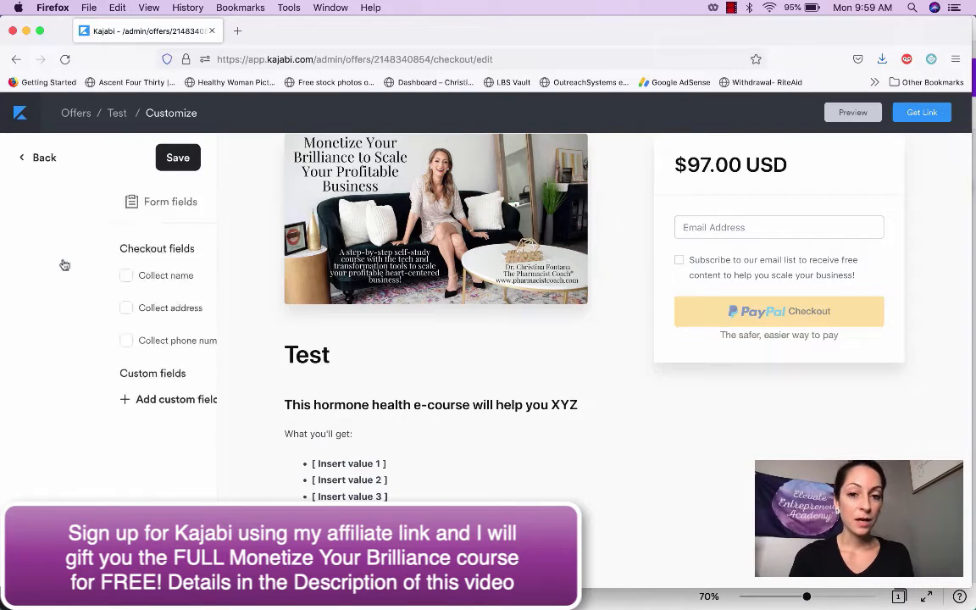
{"action": "scroll", "coordinate": [671, 322], "scroll_direction": "up", "scroll_amount": 2}
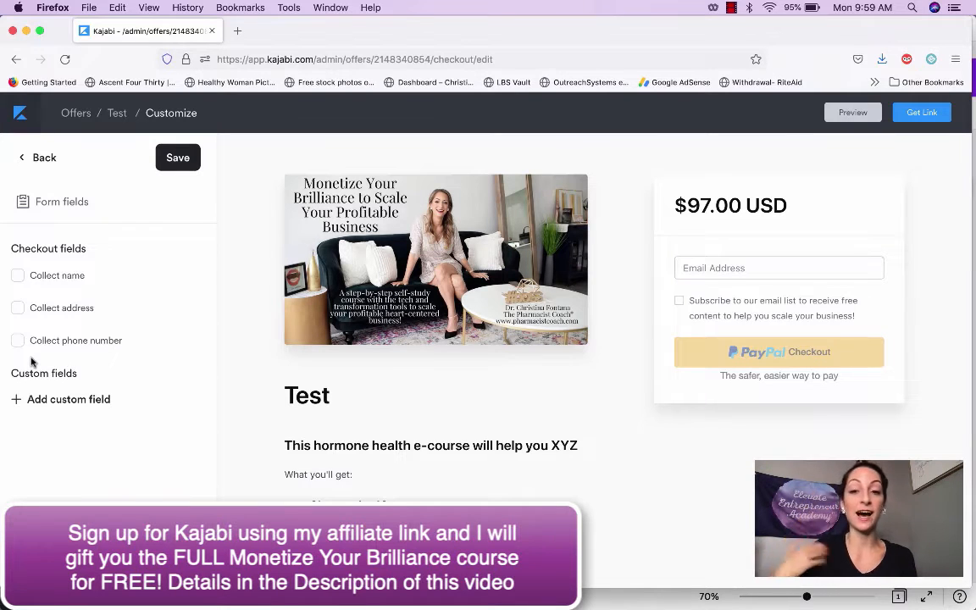
{"action": "left_click", "coordinate": [17, 309]}
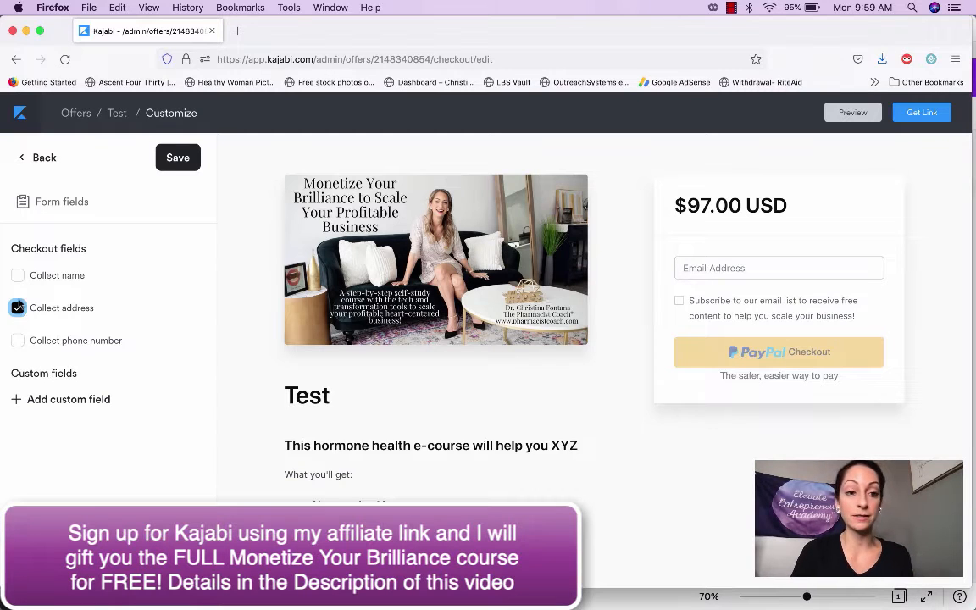
{"action": "left_click", "coordinate": [18, 275]}
{"action": "left_click", "coordinate": [177, 159]}
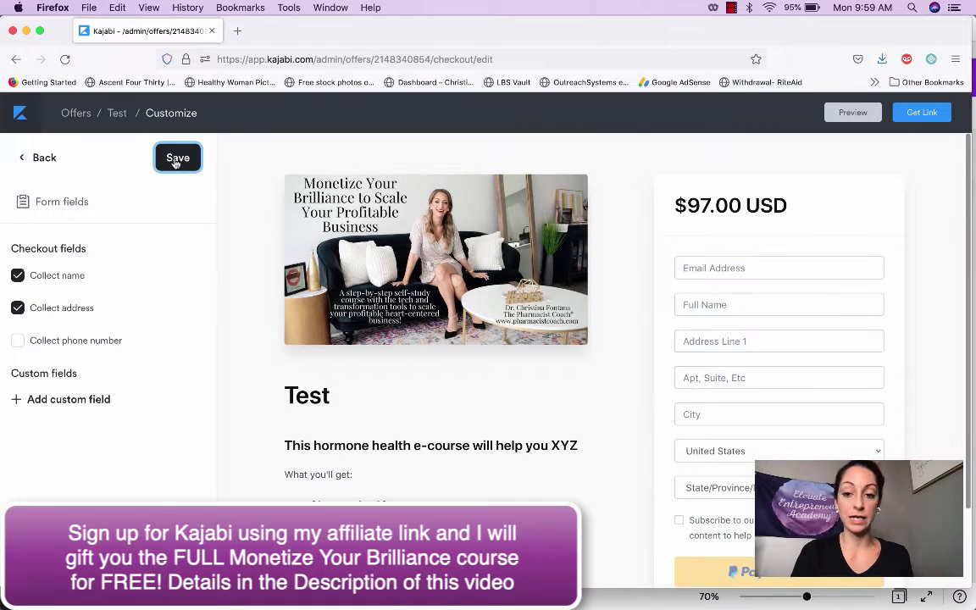
{"action": "left_click", "coordinate": [43, 158]}
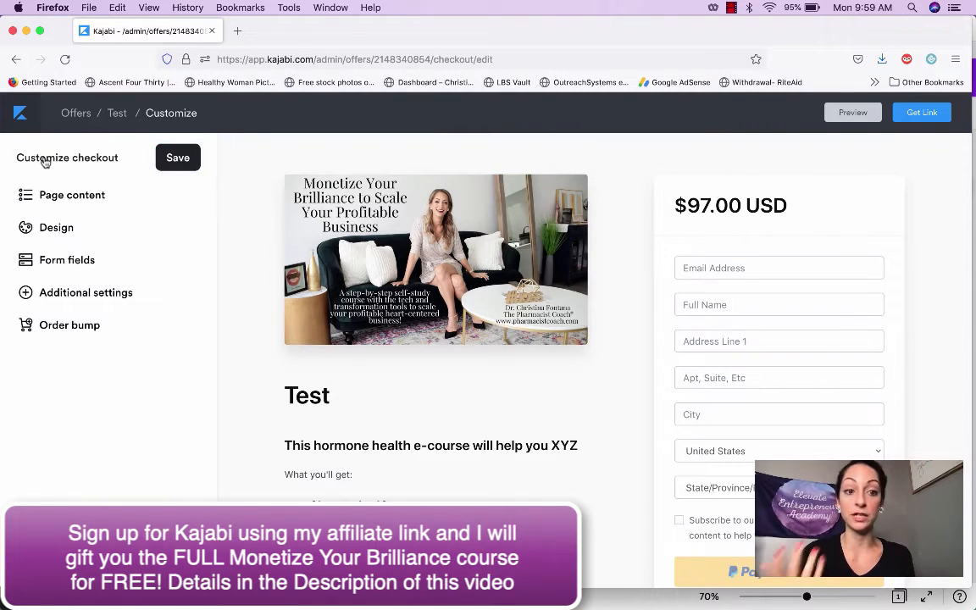
Set the service agreement in the additional settings to a custom one with the text "Test", save, and check it in the checkout form
{"action": "left_click", "coordinate": [59, 293]}
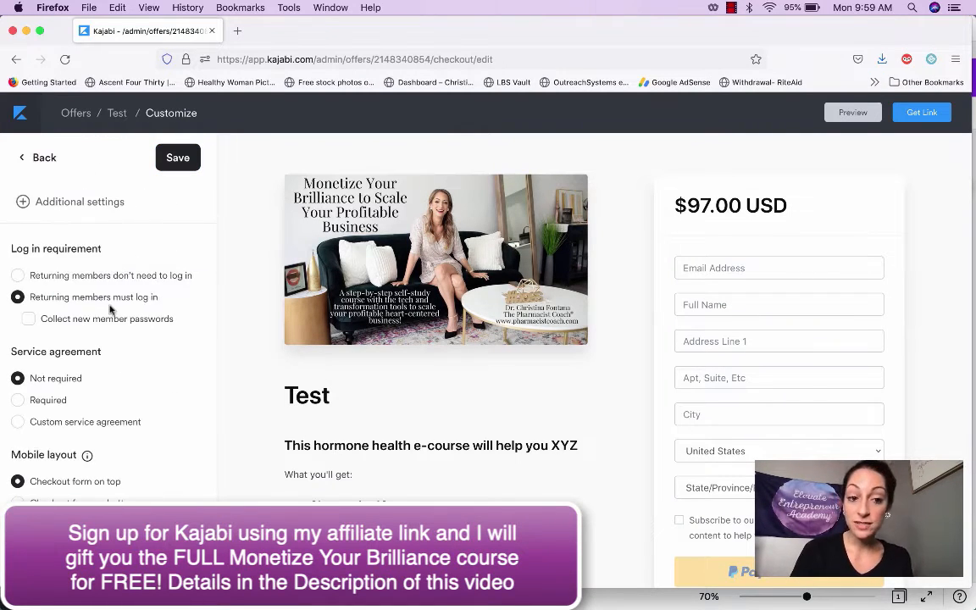
{"action": "scroll", "coordinate": [138, 337], "scroll_direction": "down", "scroll_amount": 1}
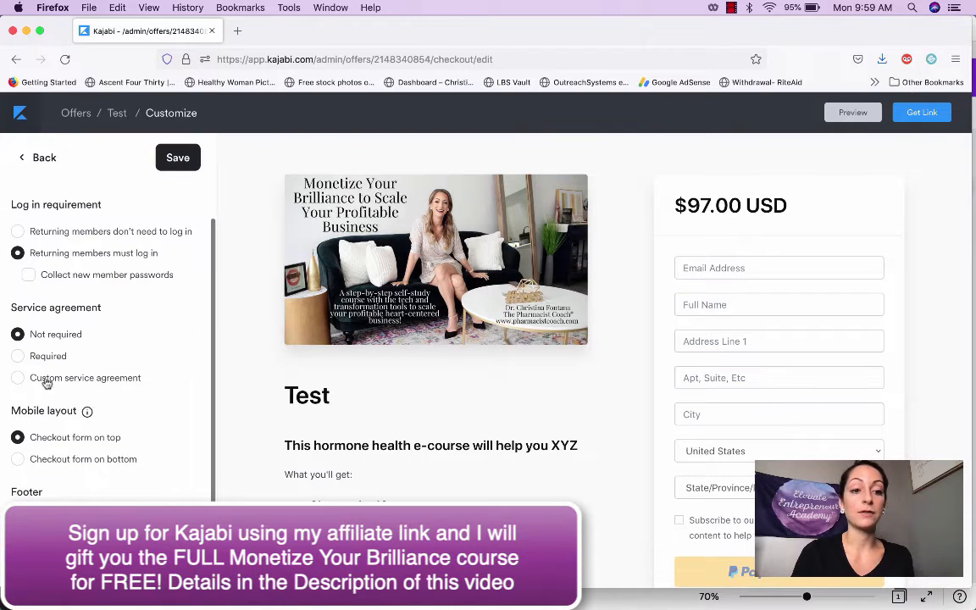
{"action": "left_click", "coordinate": [17, 378]}
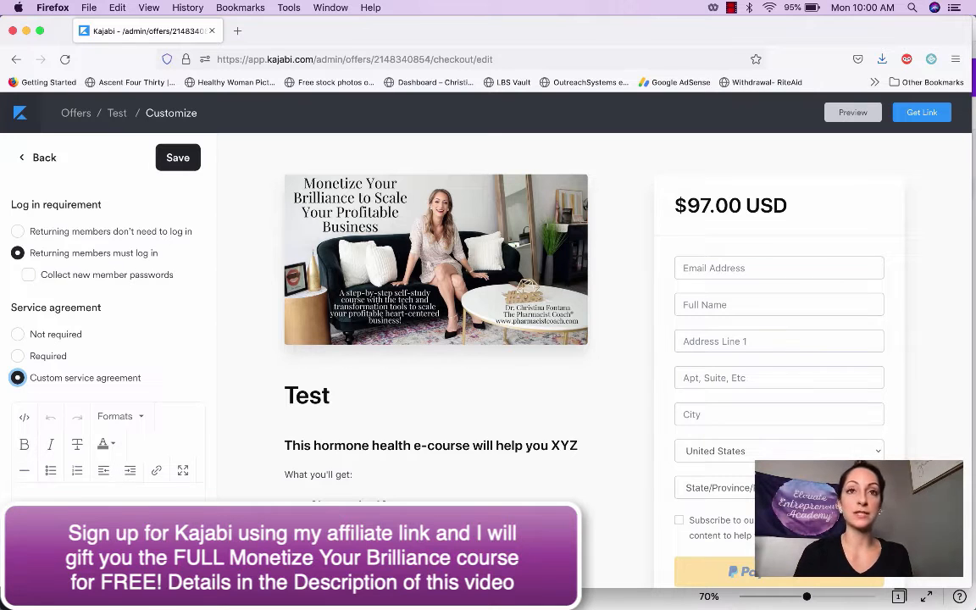
{"action": "scroll", "coordinate": [106, 339], "scroll_direction": "down", "scroll_amount": 1}
{"action": "scroll", "coordinate": [106, 297], "scroll_direction": "down", "scroll_amount": 4}
{"action": "scroll", "coordinate": [106, 339], "scroll_direction": "up", "scroll_amount": 1}
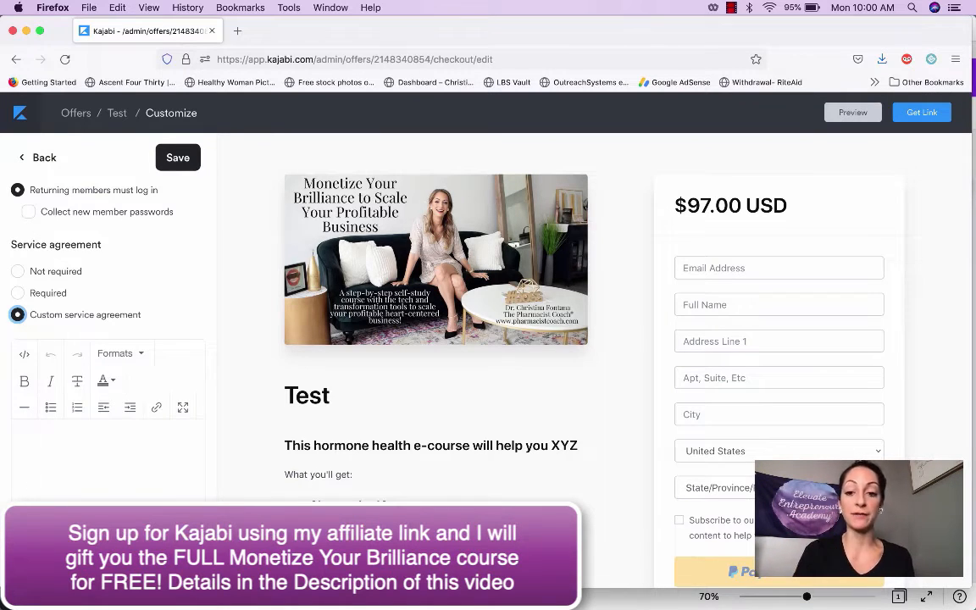
{"action": "left_click", "coordinate": [178, 158]}
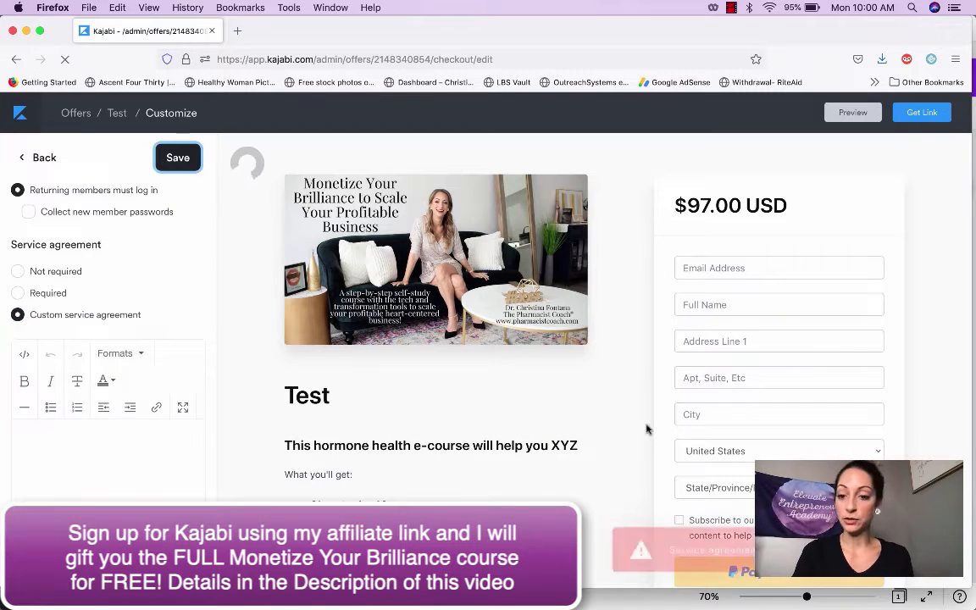
{"action": "left_click", "coordinate": [121, 450]}
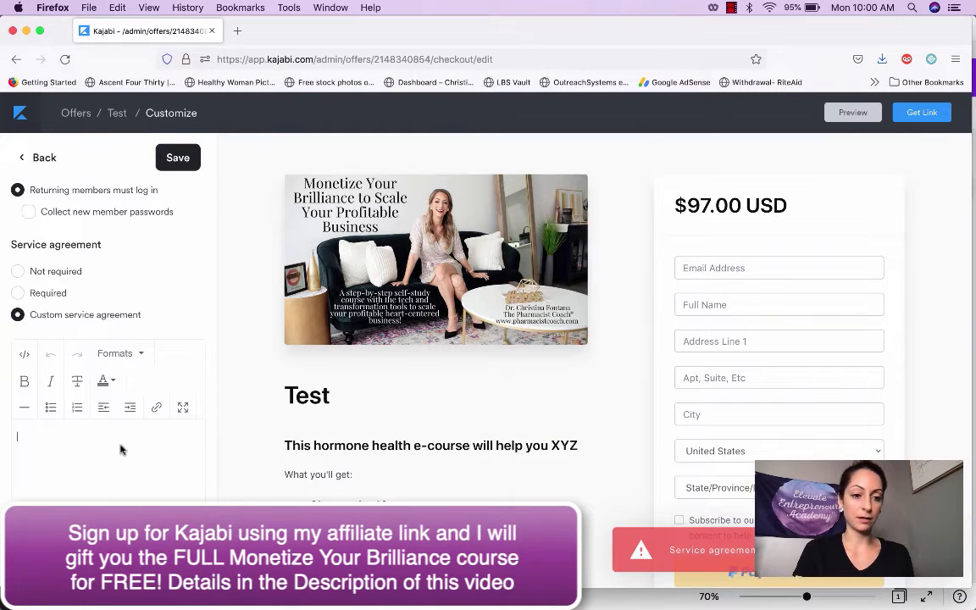
{"action": "left_click", "coordinate": [179, 159]}
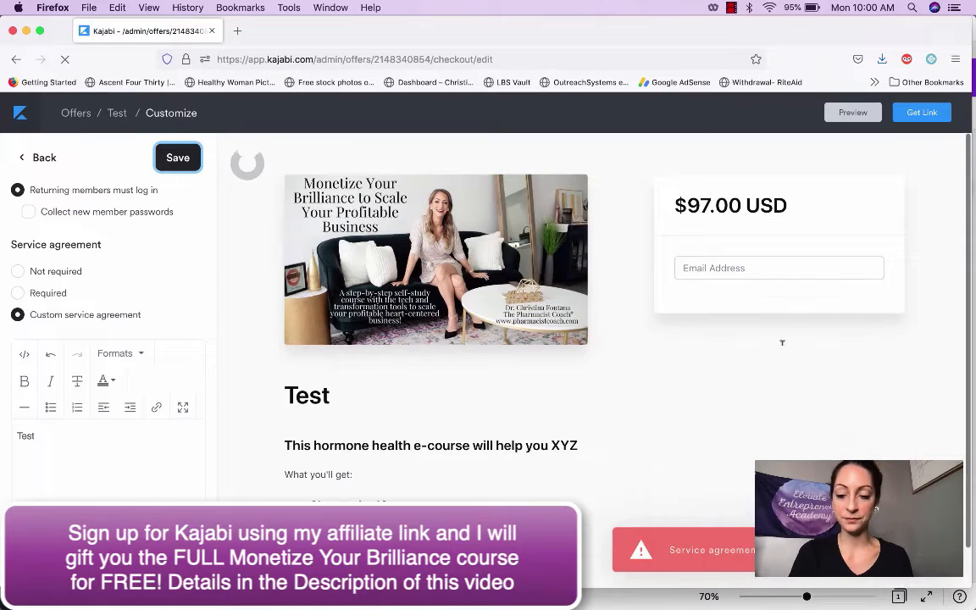
{"action": "scroll", "coordinate": [957, 580], "scroll_direction": "down", "scroll_amount": 5}
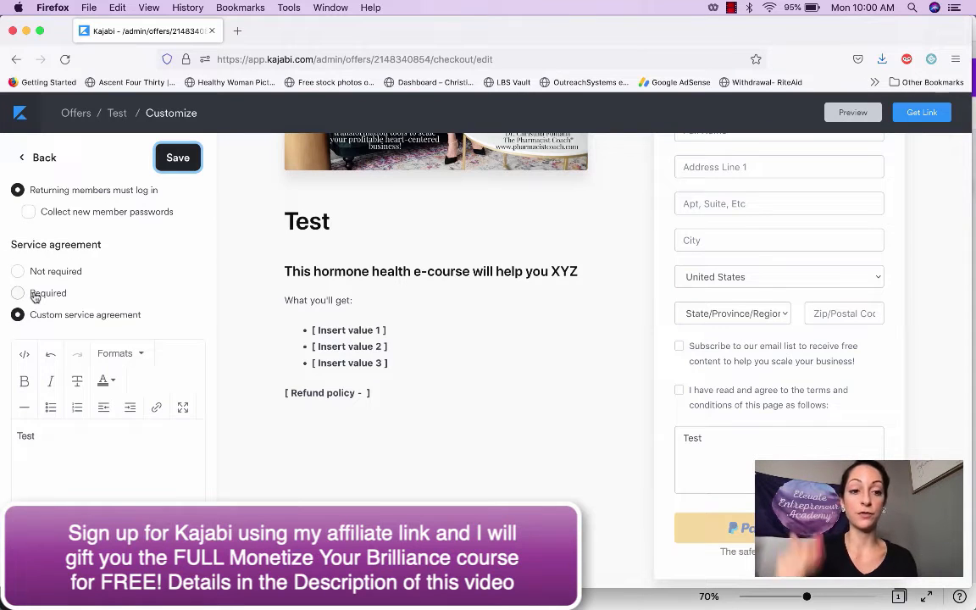
Look over the remaining additional settings, including the mobile layout and footer options
{"action": "scroll", "coordinate": [63, 303], "scroll_direction": "down", "scroll_amount": 1}
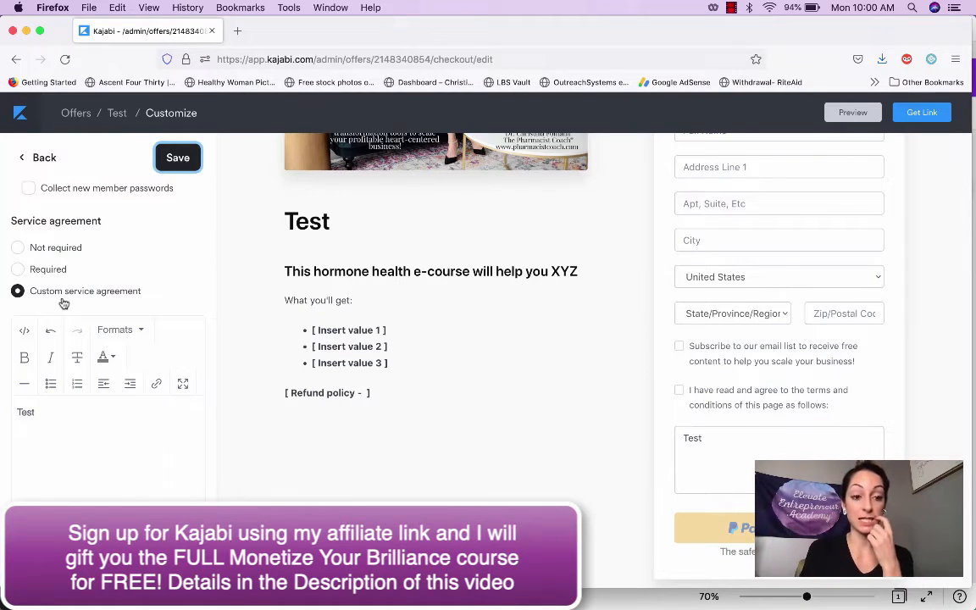
{"action": "left_click", "coordinate": [76, 496]}
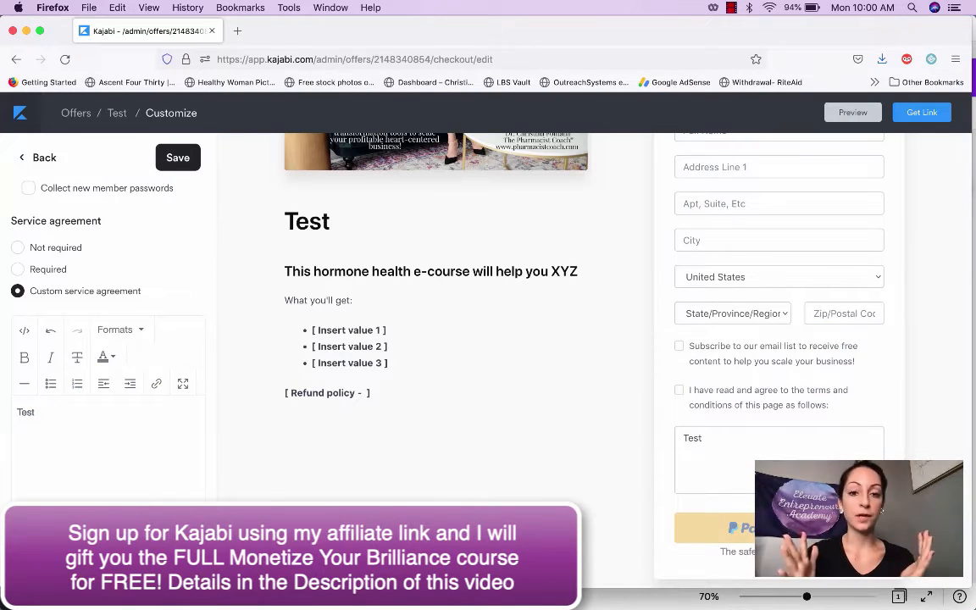
{"action": "scroll", "coordinate": [106, 356], "scroll_direction": "down", "scroll_amount": 5}
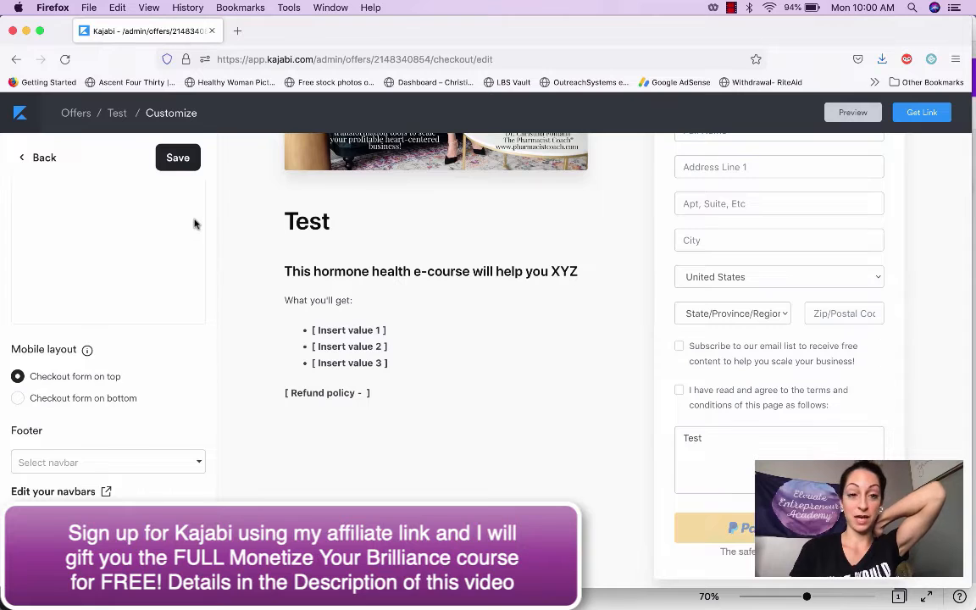
{"action": "scroll", "coordinate": [194, 224], "scroll_direction": "up", "scroll_amount": 5}
{"action": "scroll", "coordinate": [381, 254], "scroll_direction": "up", "scroll_amount": 3}
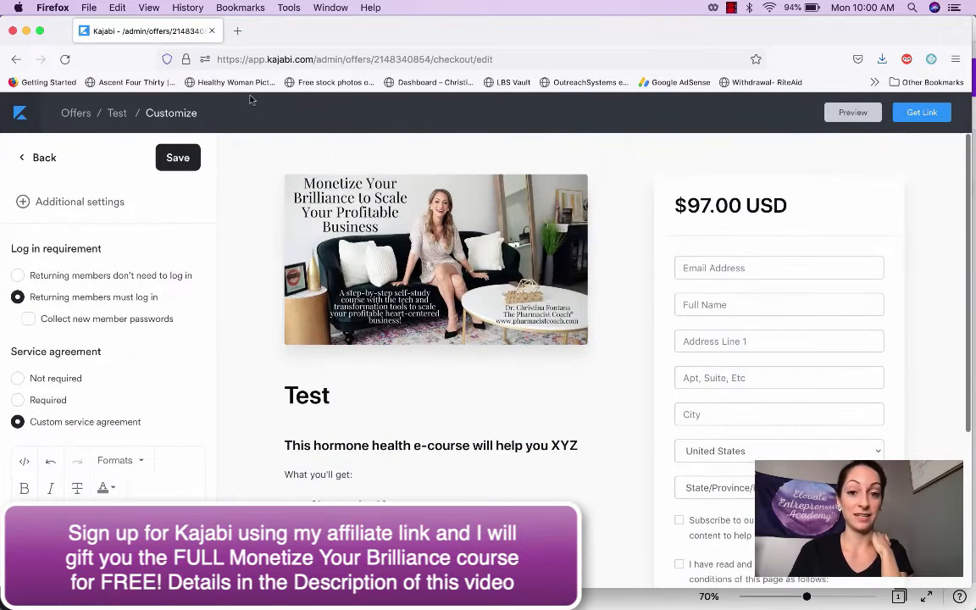
Leave the checkout customization for the offers list and open the Queen, Unlocked 1 offer
{"action": "left_click", "coordinate": [76, 113]}
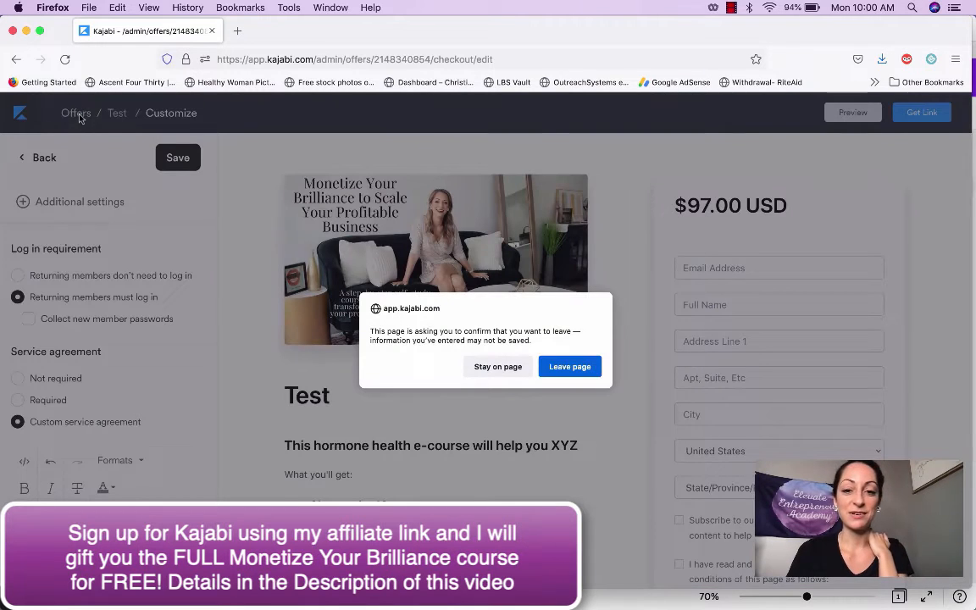
{"action": "left_click", "coordinate": [575, 366]}
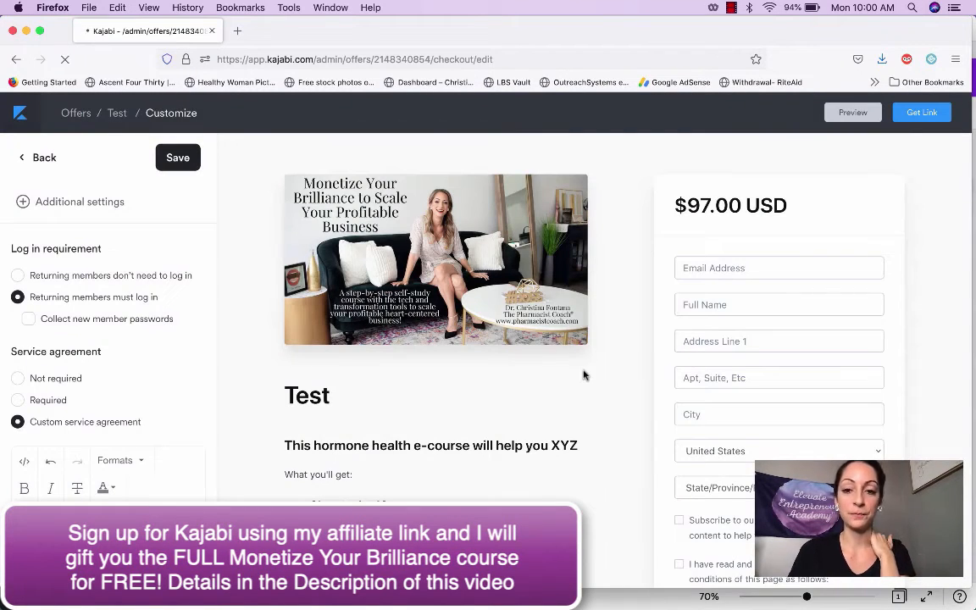
{"action": "scroll", "coordinate": [439, 401], "scroll_direction": "down", "scroll_amount": 5}
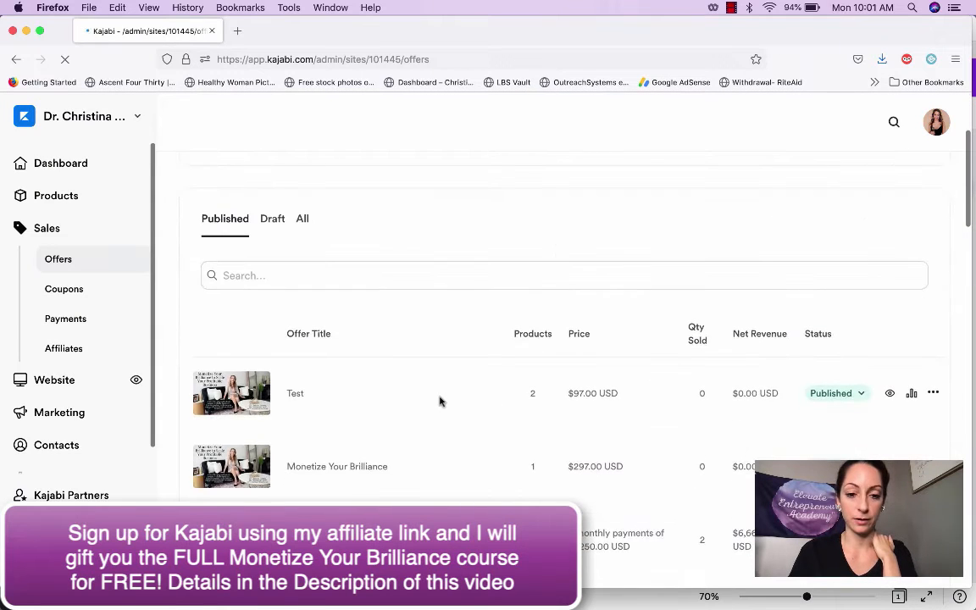
{"action": "scroll", "coordinate": [439, 401], "scroll_direction": "down", "scroll_amount": 5}
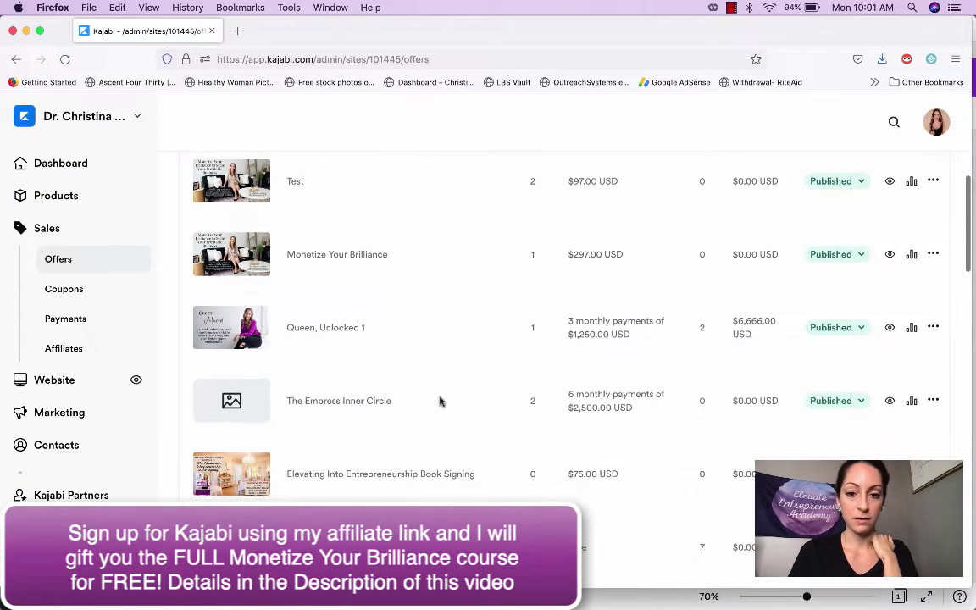
{"action": "left_click", "coordinate": [334, 328]}
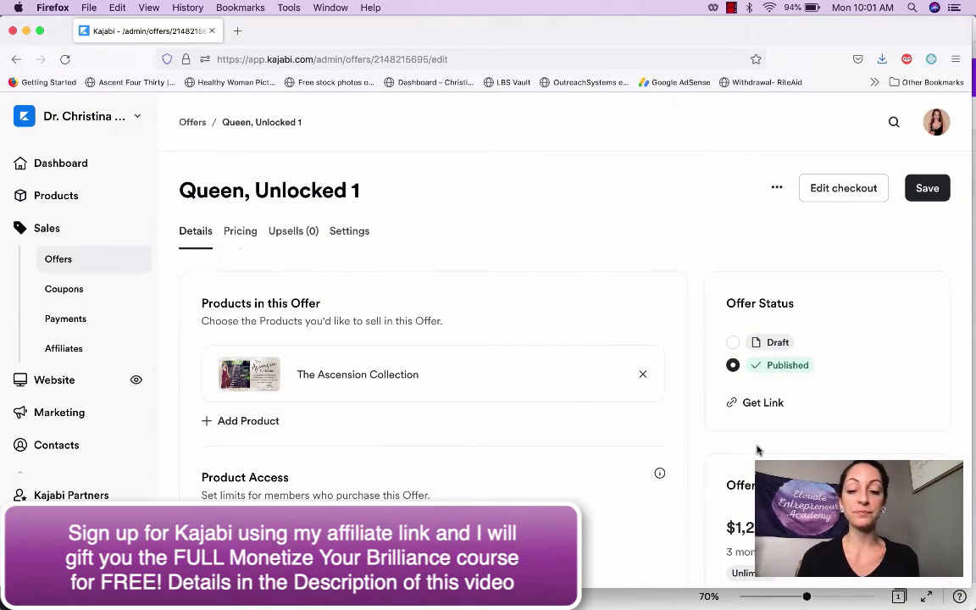
Review the Queen, Unlocked 1 offer's pricing, product access and custom thank-you page text as an example
{"action": "scroll", "coordinate": [758, 450], "scroll_direction": "down", "scroll_amount": 1}
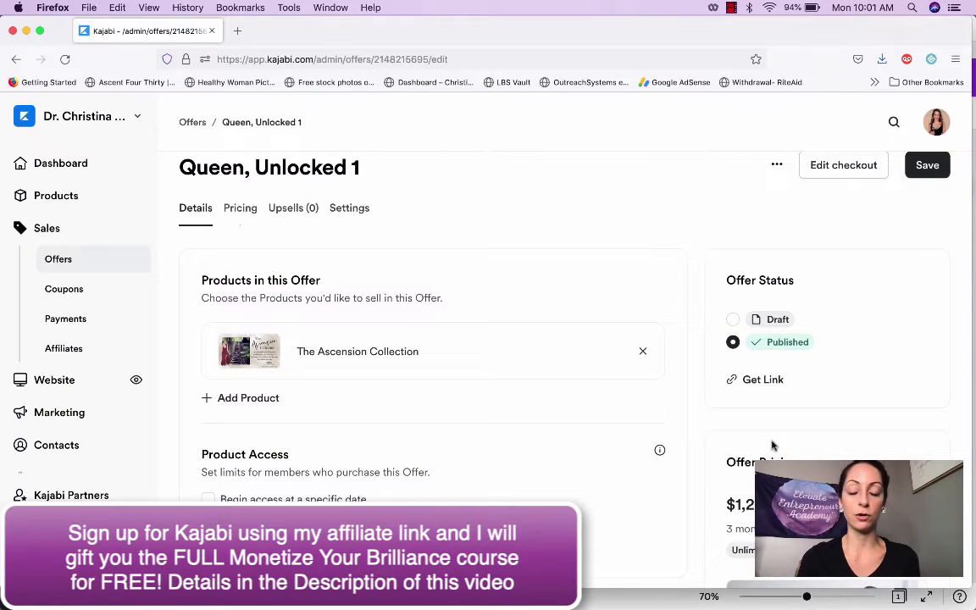
{"action": "scroll", "coordinate": [772, 445], "scroll_direction": "down", "scroll_amount": 5}
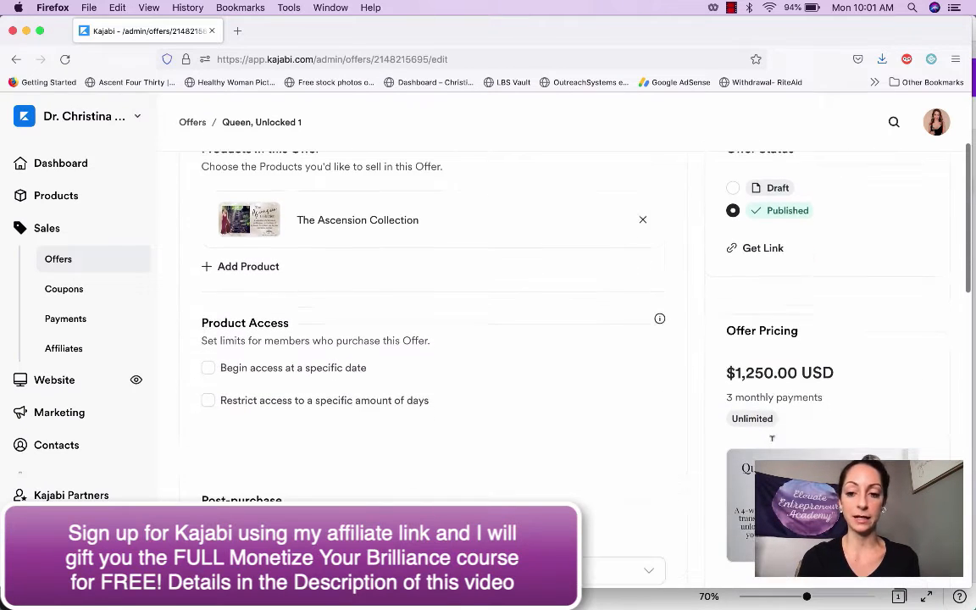
{"action": "scroll", "coordinate": [772, 445], "scroll_direction": "down", "scroll_amount": 2}
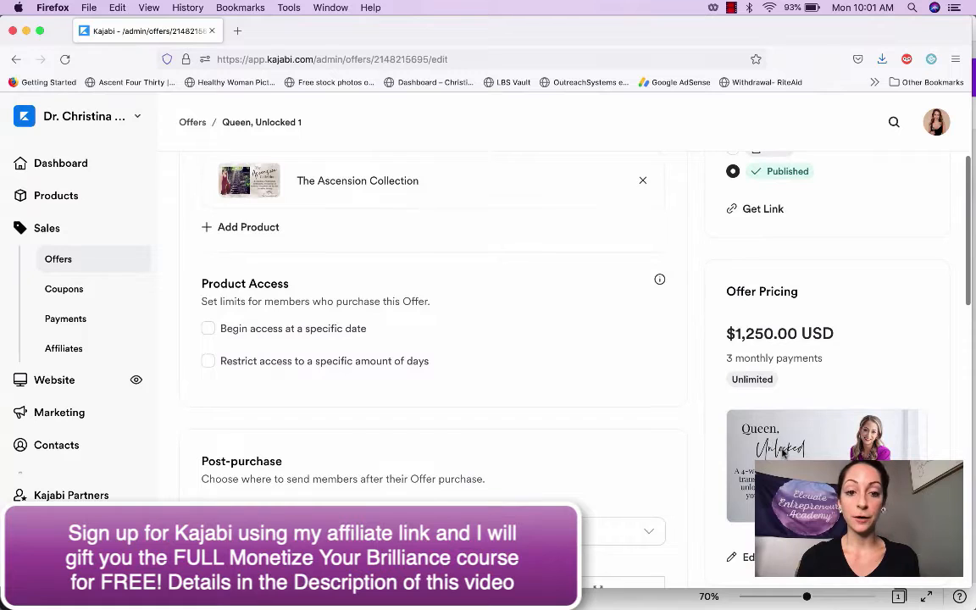
{"action": "scroll", "coordinate": [780, 451], "scroll_direction": "down", "scroll_amount": 4}
{"action": "scroll", "coordinate": [783, 456], "scroll_direction": "down", "scroll_amount": 2}
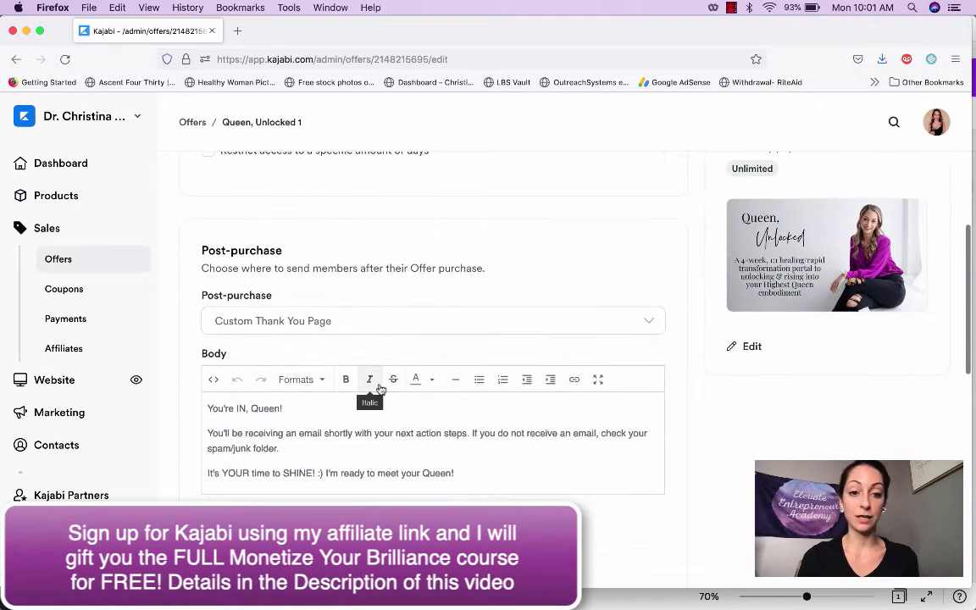
{"action": "scroll", "coordinate": [460, 474], "scroll_direction": "down", "scroll_amount": 3}
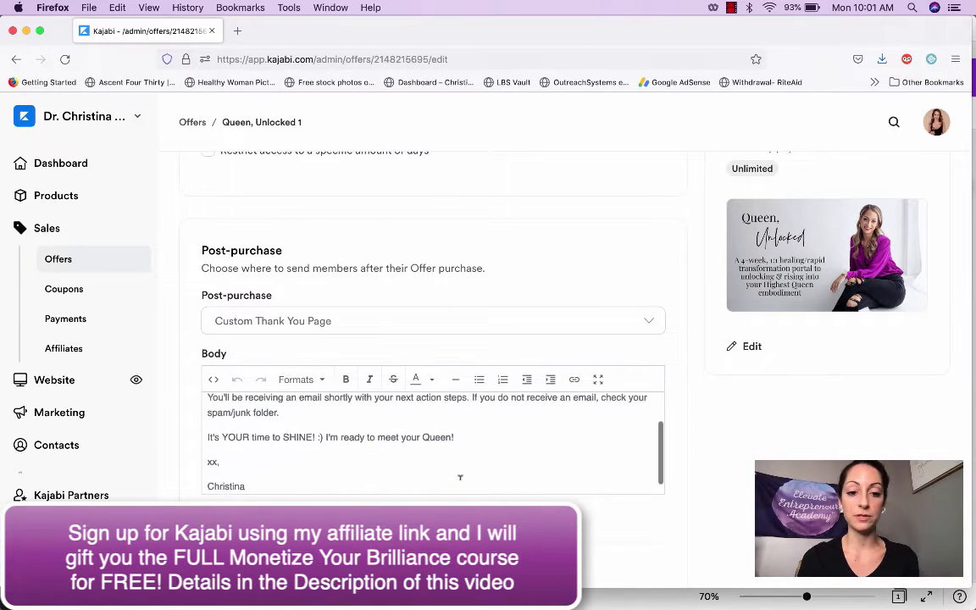
{"action": "scroll", "coordinate": [460, 476], "scroll_direction": "up", "scroll_amount": 3}
{"action": "scroll", "coordinate": [460, 475], "scroll_direction": "down", "scroll_amount": 3}
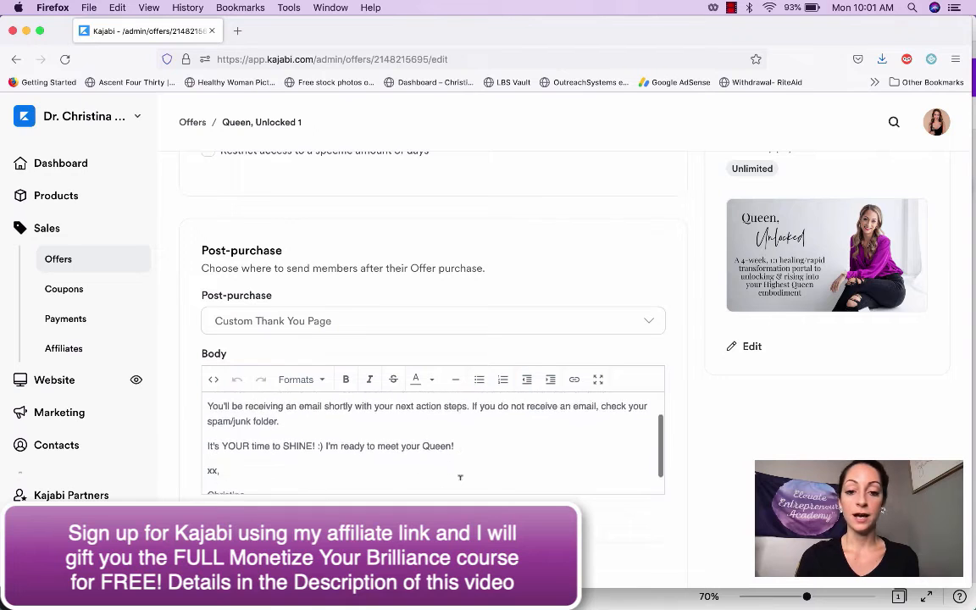
Read through the offer's custom post-purchase email, including its subject and the next steps in its content
{"action": "scroll", "coordinate": [674, 449], "scroll_direction": "down", "scroll_amount": 2}
{"action": "scroll", "coordinate": [674, 450], "scroll_direction": "down", "scroll_amount": 6}
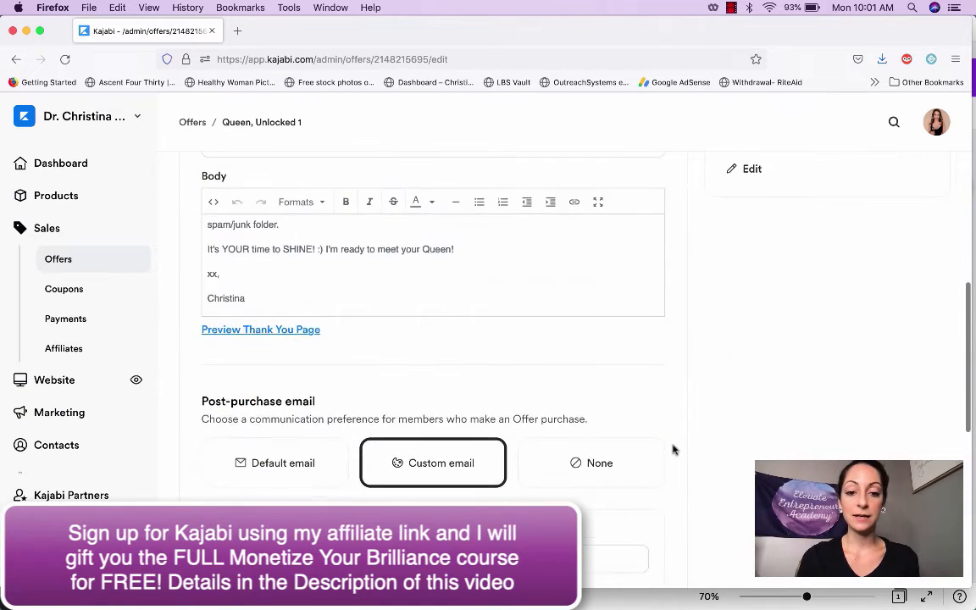
{"action": "scroll", "coordinate": [494, 465], "scroll_direction": "down", "scroll_amount": 2}
{"action": "scroll", "coordinate": [494, 465], "scroll_direction": "down", "scroll_amount": 1}
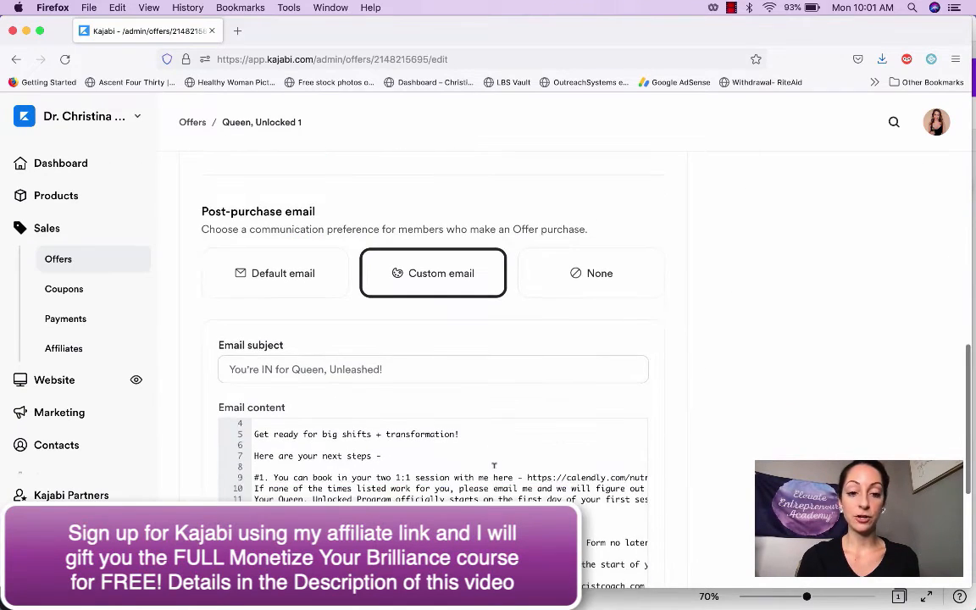
{"action": "scroll", "coordinate": [494, 465], "scroll_direction": "right", "scroll_amount": 1}
{"action": "scroll", "coordinate": [494, 466], "scroll_direction": "left", "scroll_amount": 1}
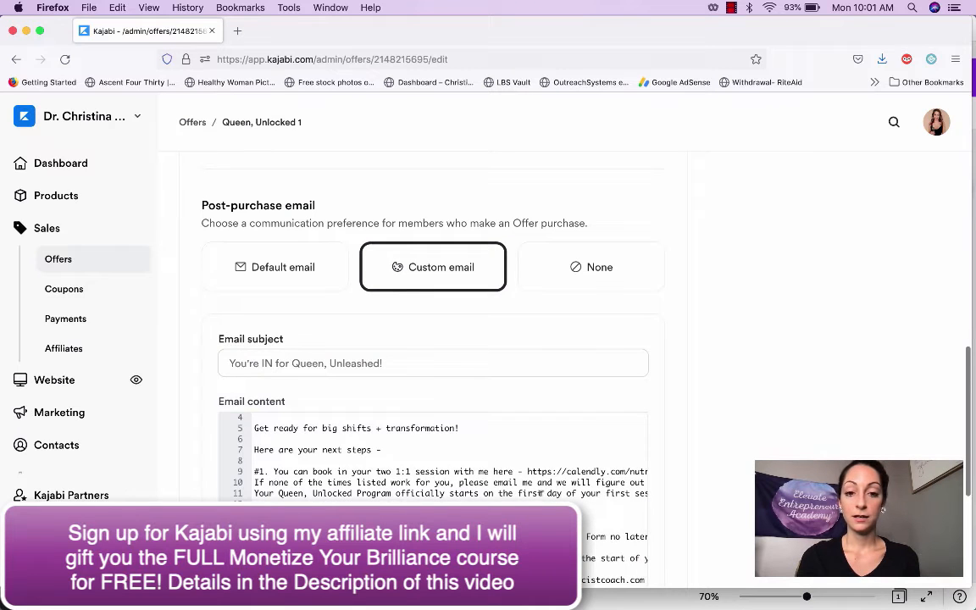
{"action": "scroll", "coordinate": [541, 491], "scroll_direction": "down", "scroll_amount": 2}
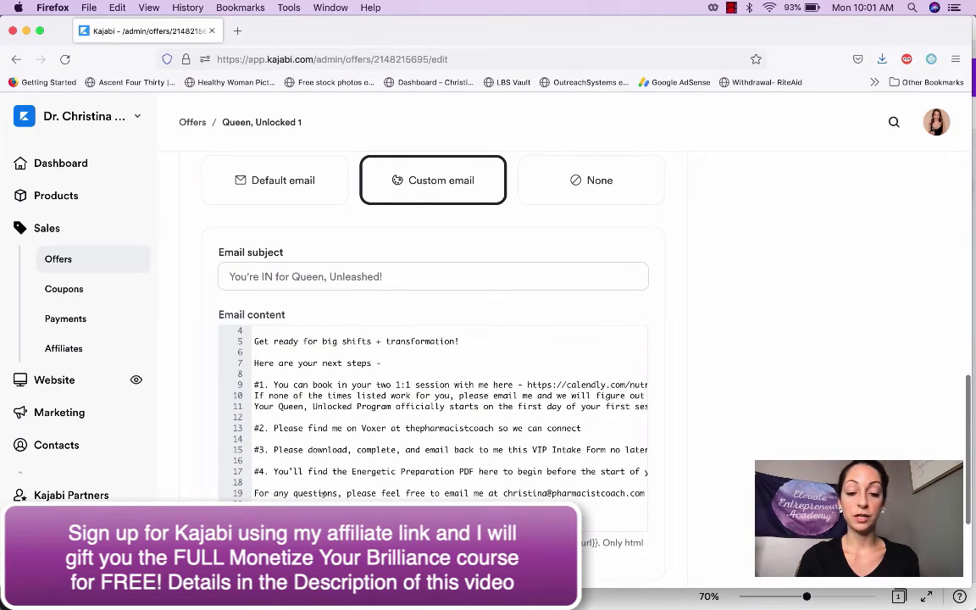
{"action": "scroll", "coordinate": [735, 444], "scroll_direction": "up", "scroll_amount": 15}
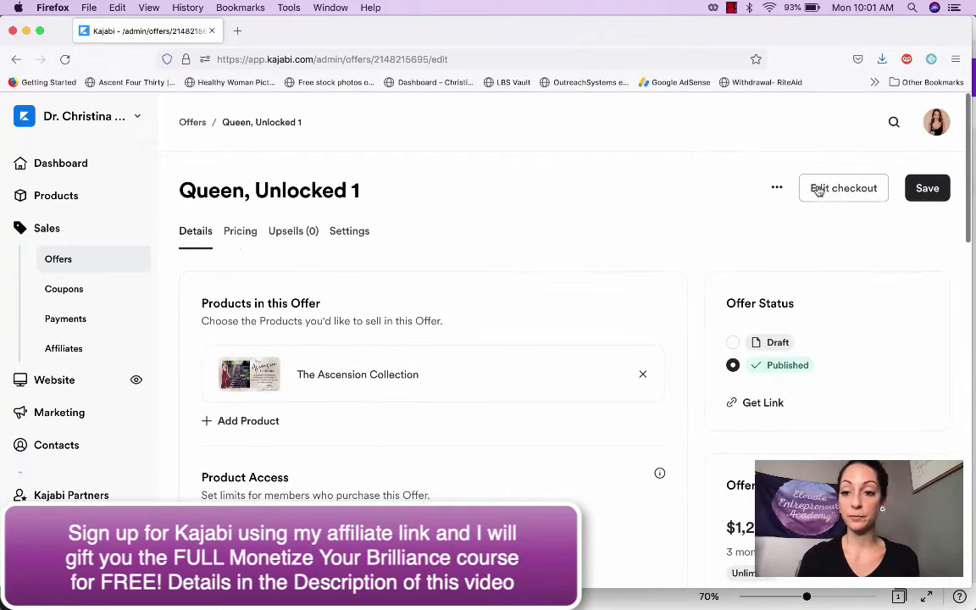
Open the Queen, Unlocked 1 checkout page and read its opening description, investment note and list of what buyers receive
{"action": "left_click", "coordinate": [818, 189]}
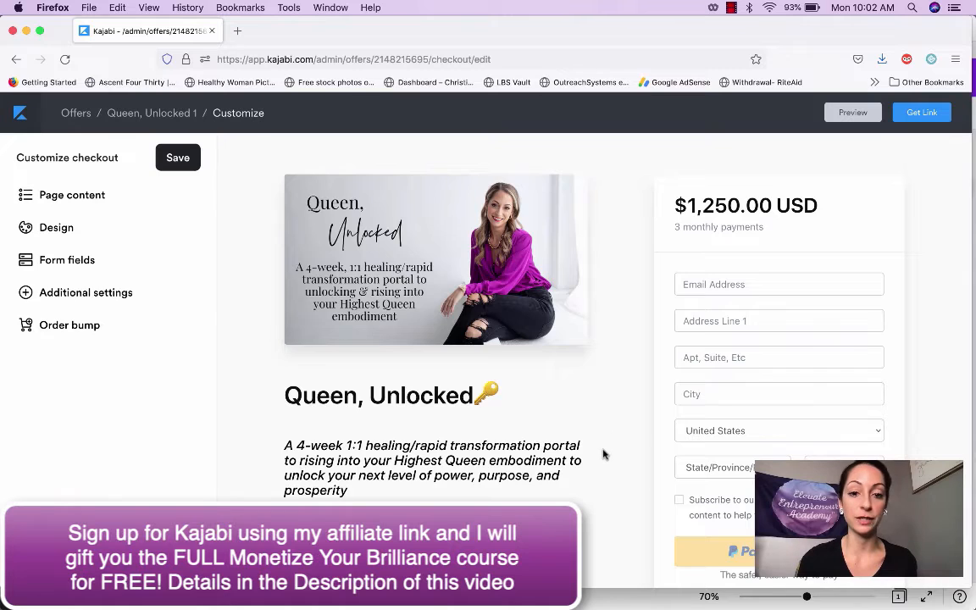
{"action": "scroll", "coordinate": [603, 455], "scroll_direction": "down", "scroll_amount": 5}
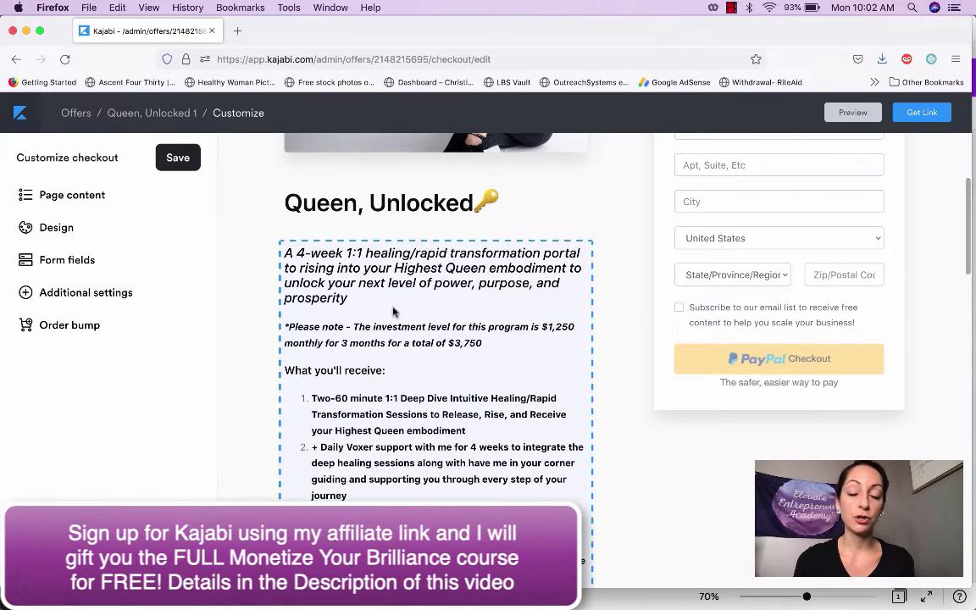
{"action": "scroll", "coordinate": [393, 303], "scroll_direction": "down", "scroll_amount": 1}
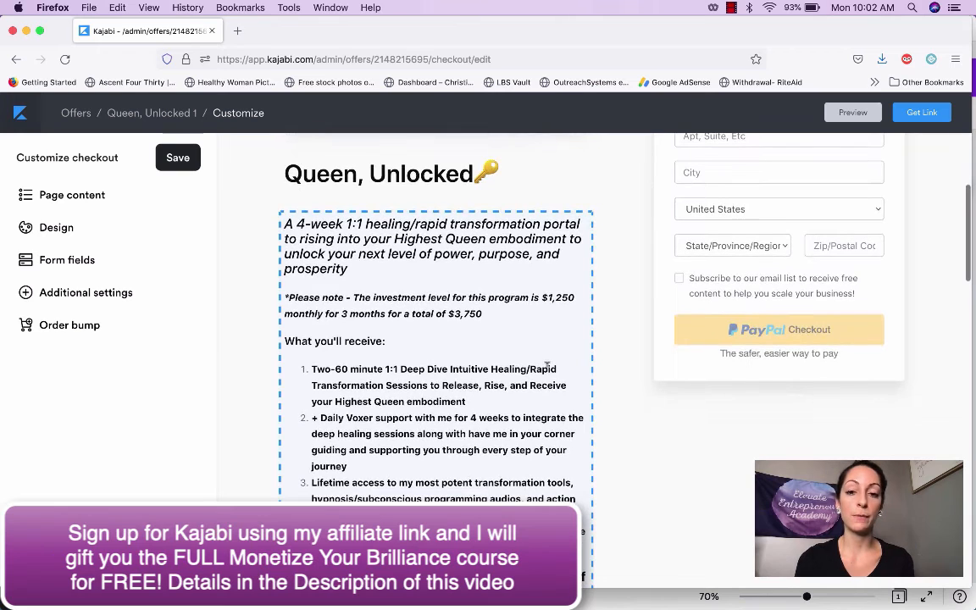
{"action": "scroll", "coordinate": [465, 383], "scroll_direction": "down", "scroll_amount": 1}
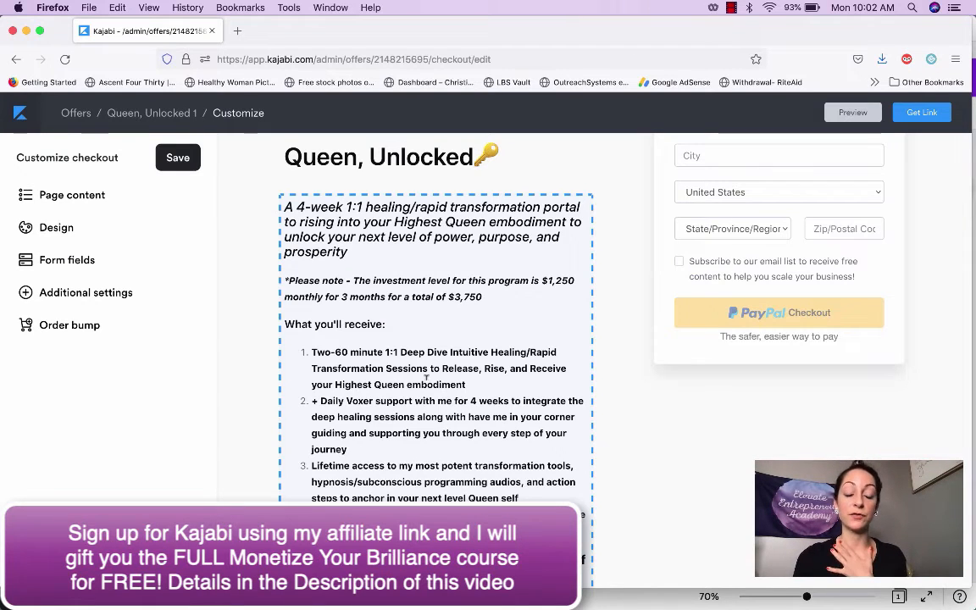
{"action": "scroll", "coordinate": [427, 375], "scroll_direction": "down", "scroll_amount": 1}
{"action": "scroll", "coordinate": [426, 375], "scroll_direction": "down", "scroll_amount": 2}
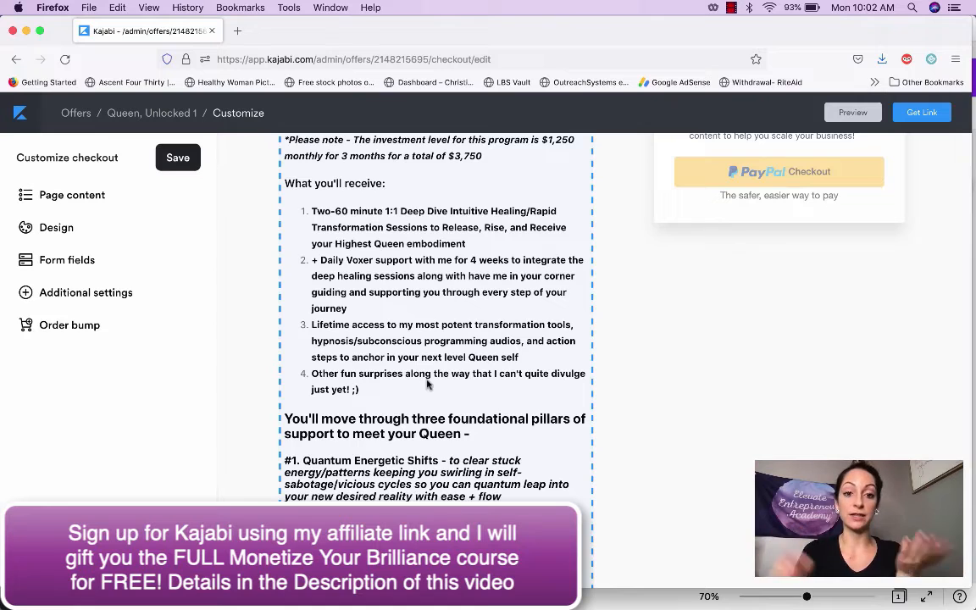
{"action": "scroll", "coordinate": [427, 384], "scroll_direction": "down", "scroll_amount": 1}
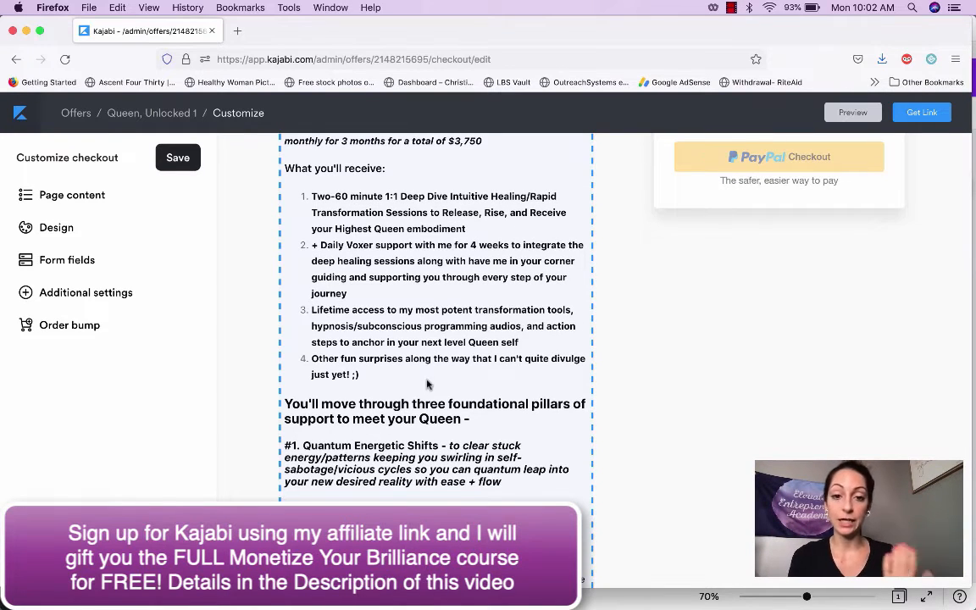
{"action": "scroll", "coordinate": [427, 384], "scroll_direction": "down", "scroll_amount": 1}
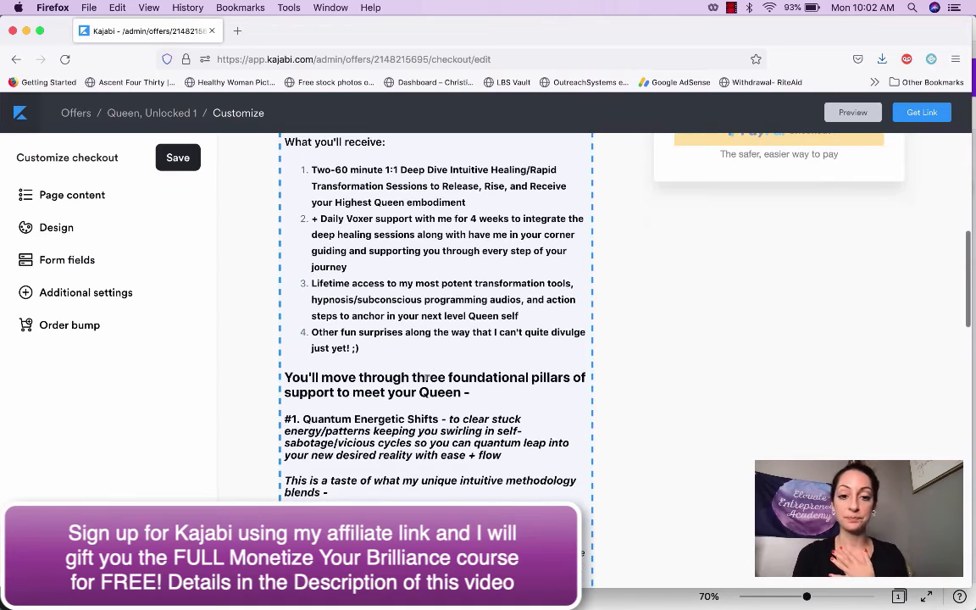
{"action": "scroll", "coordinate": [427, 378], "scroll_direction": "down", "scroll_amount": 2}
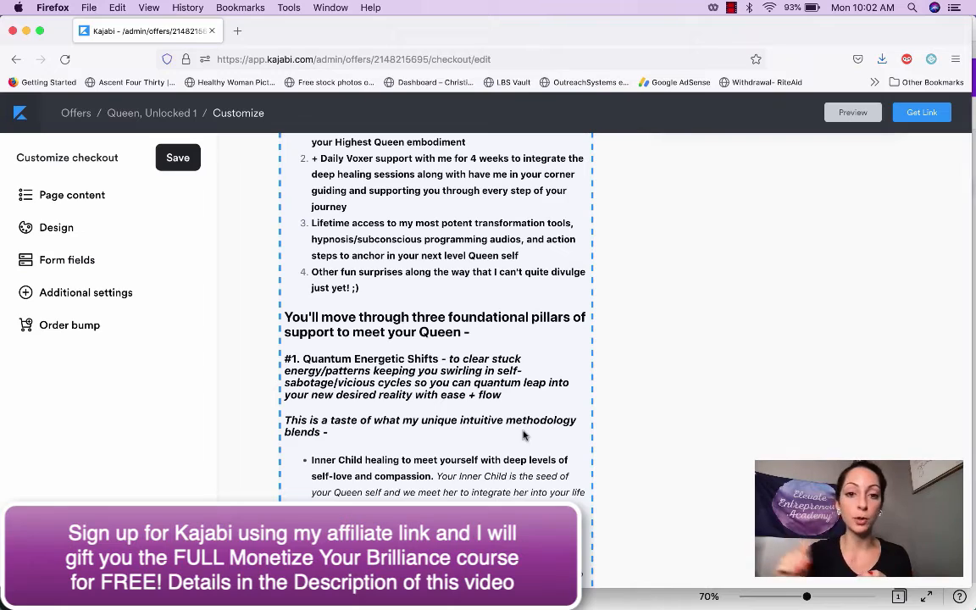
Read the rest of the checkout description, from the three foundational pillars through the promised results and the pay-in-full link
{"action": "scroll", "coordinate": [524, 435], "scroll_direction": "down", "scroll_amount": 5}
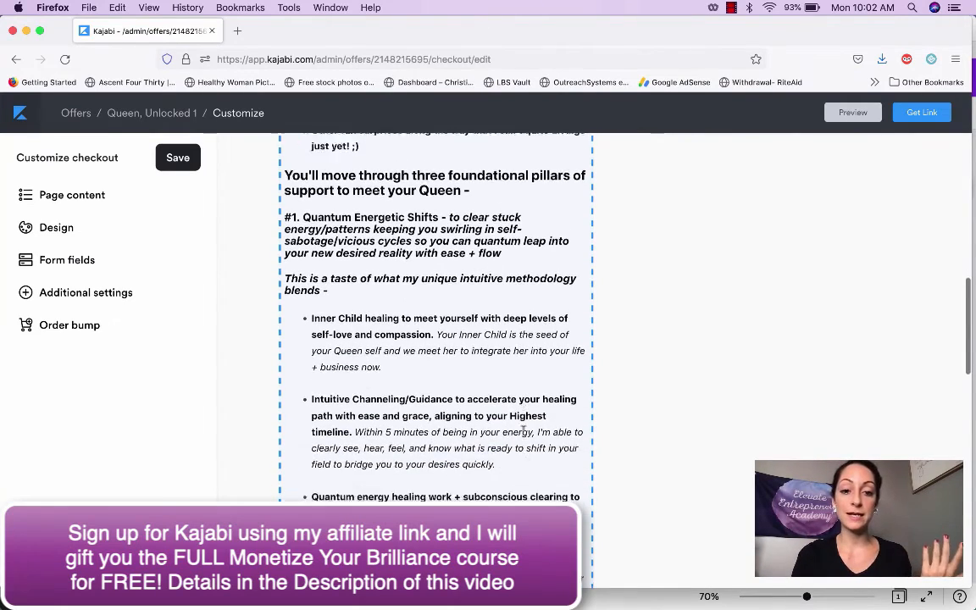
{"action": "scroll", "coordinate": [458, 485], "scroll_direction": "down", "scroll_amount": 14}
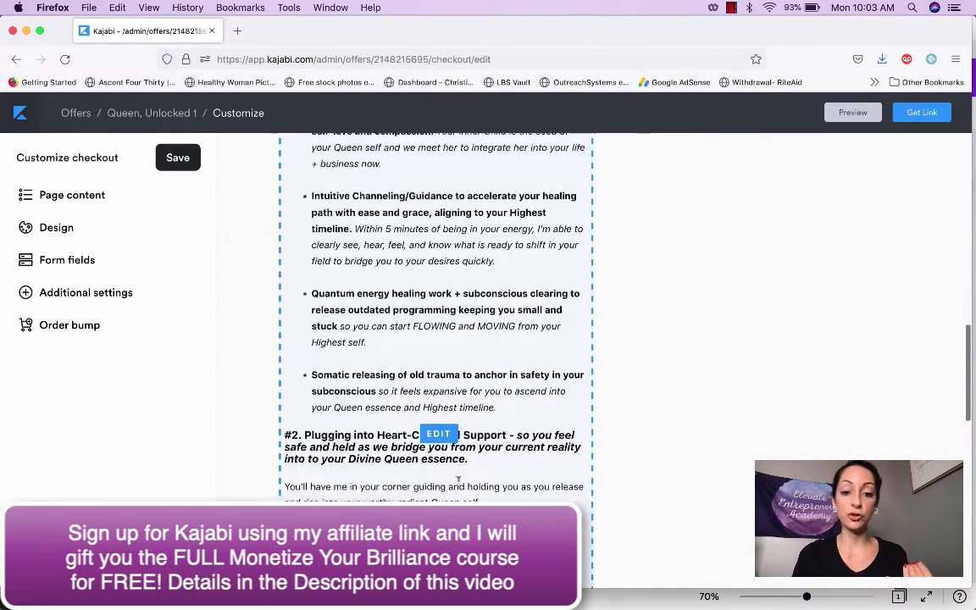
{"action": "scroll", "coordinate": [459, 479], "scroll_direction": "down", "scroll_amount": 3}
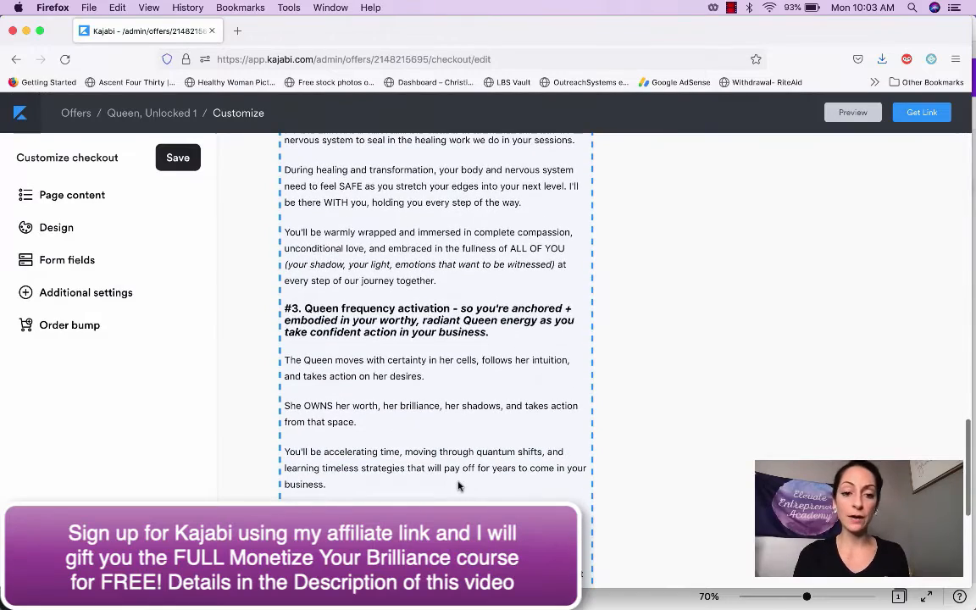
{"action": "scroll", "coordinate": [459, 486], "scroll_direction": "down", "scroll_amount": 7}
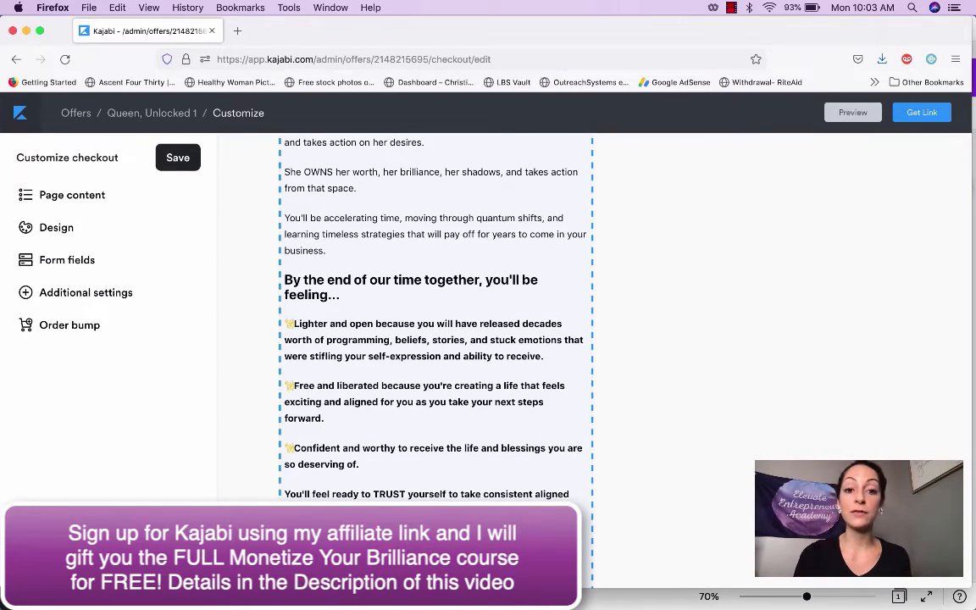
{"action": "scroll", "coordinate": [365, 333], "scroll_direction": "down", "scroll_amount": 2}
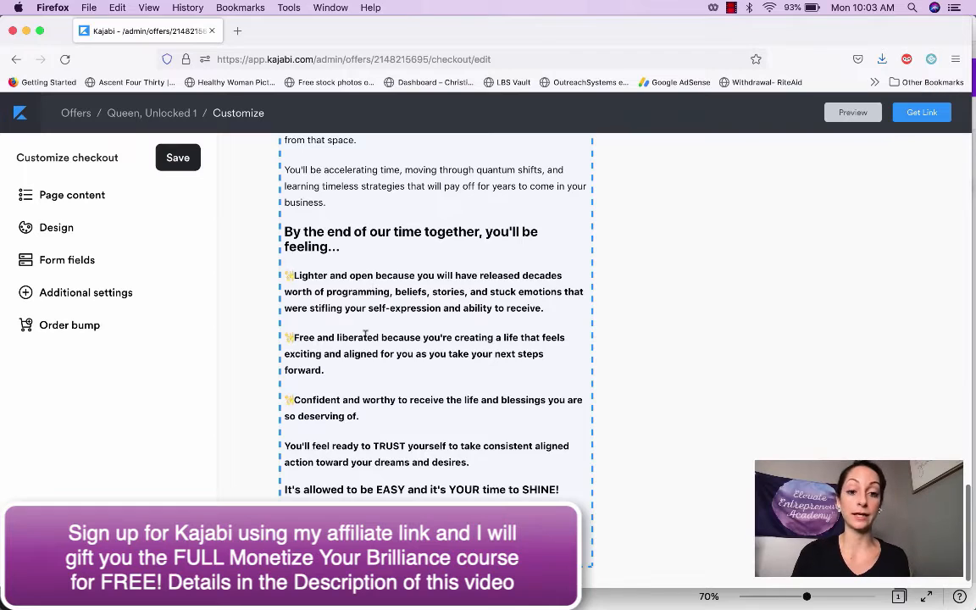
{"action": "scroll", "coordinate": [373, 458], "scroll_direction": "down", "scroll_amount": 1}
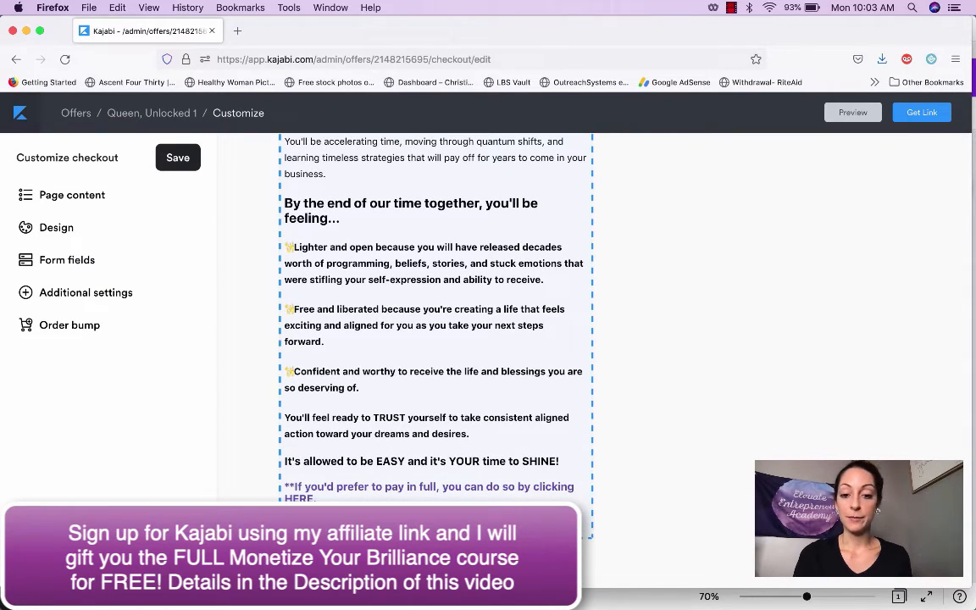
{"action": "scroll", "coordinate": [319, 473], "scroll_direction": "up", "scroll_amount": 15}
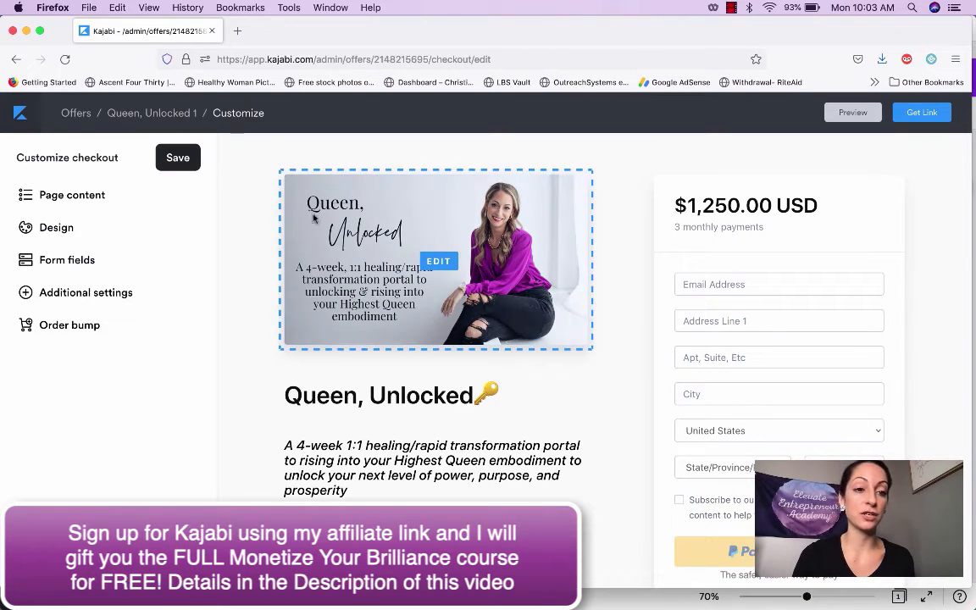
Save the checkout page, return to the offers list and open the Elevating Into Entrepreneurship Book Signing offer
{"action": "left_click", "coordinate": [196, 163]}
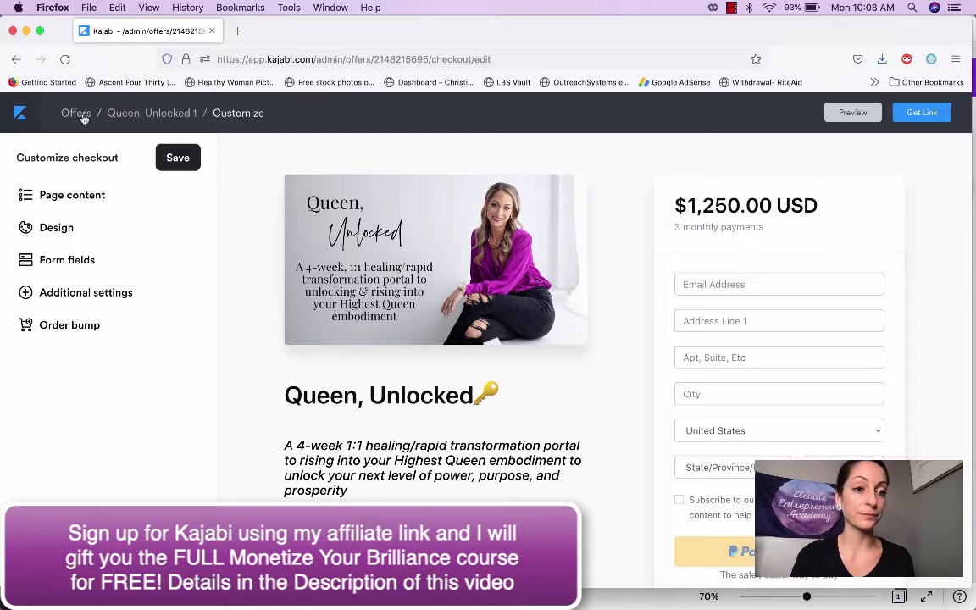
{"action": "left_click", "coordinate": [76, 113]}
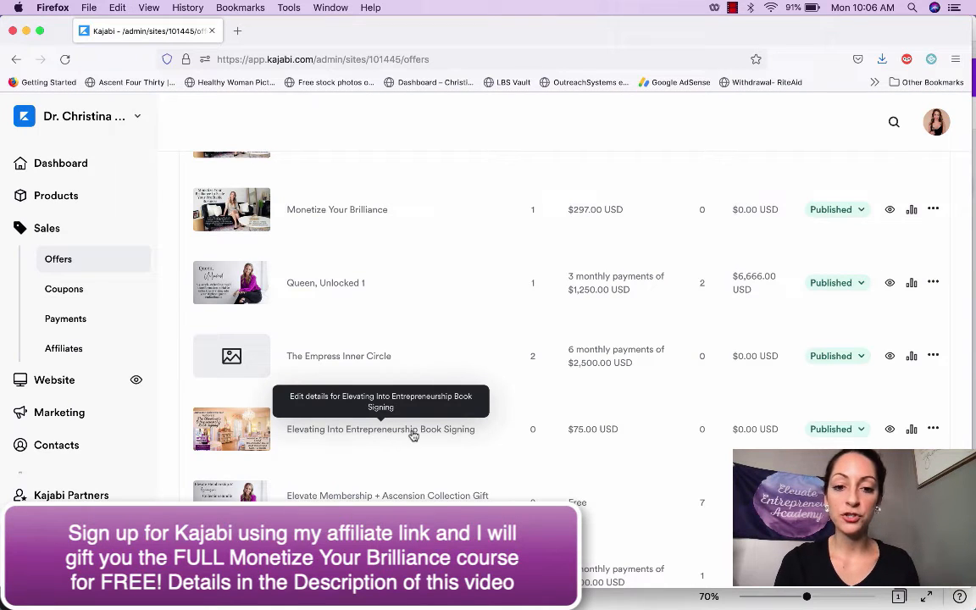
{"action": "left_click", "coordinate": [413, 435]}
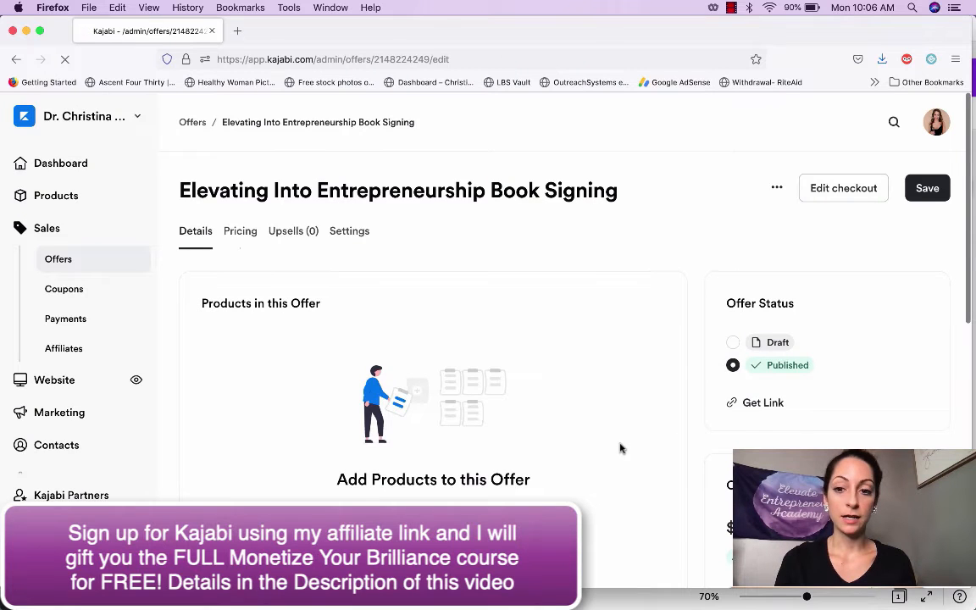
Review the book signing offer's products section, publication status, price, sales limit and event image
{"action": "scroll", "coordinate": [468, 304], "scroll_direction": "down", "scroll_amount": 3}
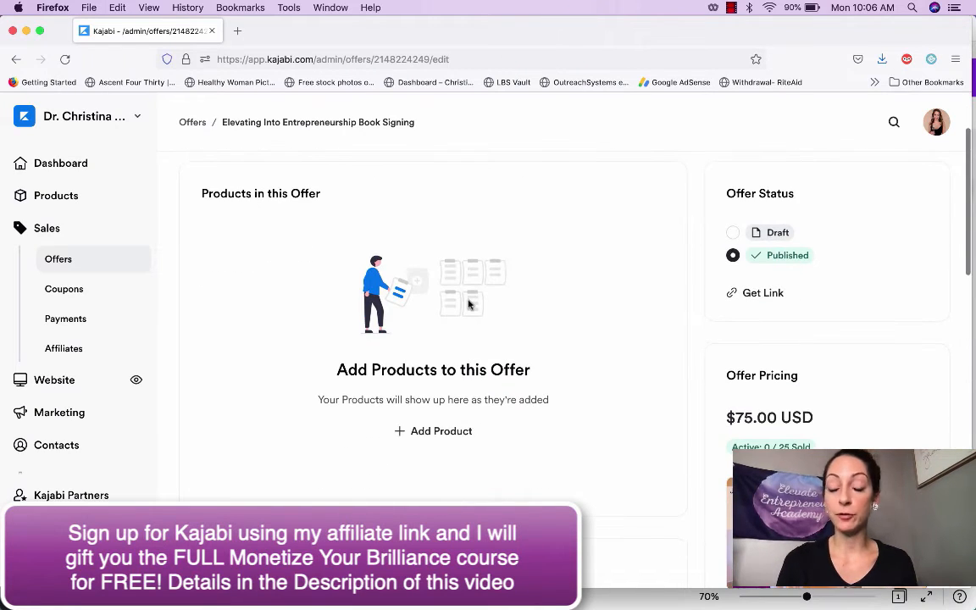
{"action": "scroll", "coordinate": [642, 394], "scroll_direction": "down", "scroll_amount": 8}
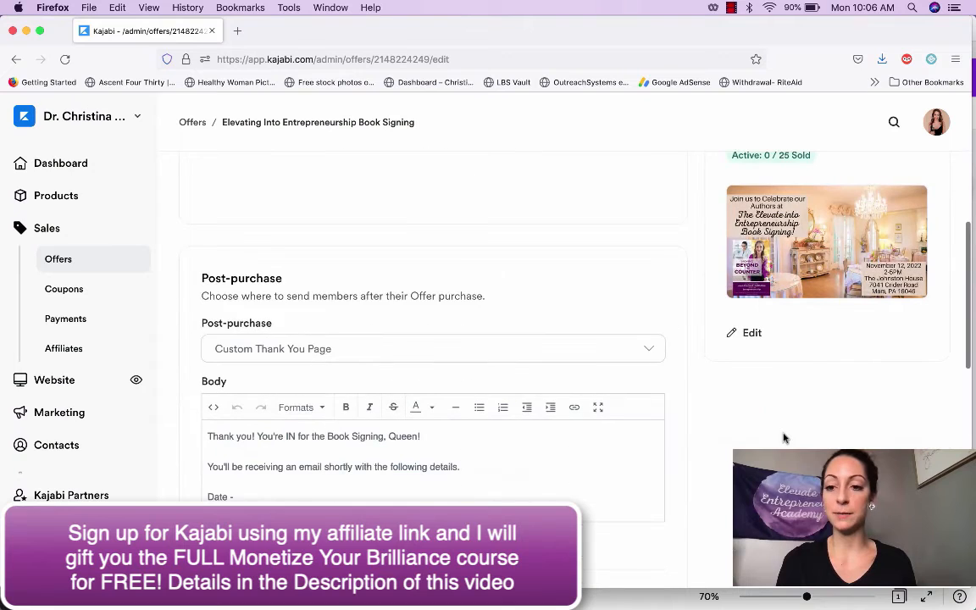
{"action": "scroll", "coordinate": [820, 331], "scroll_direction": "up", "scroll_amount": 10}
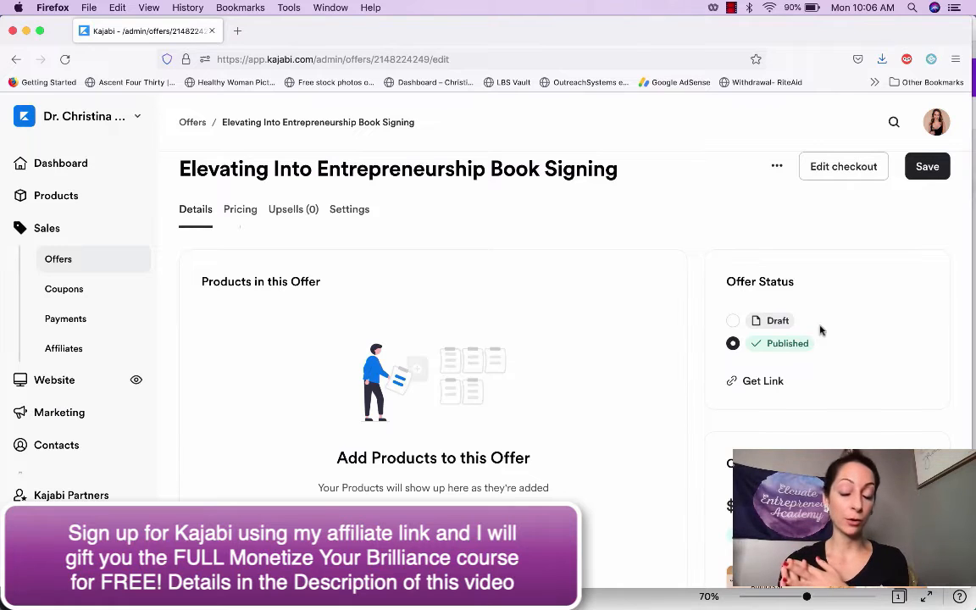
{"action": "scroll", "coordinate": [820, 330], "scroll_direction": "down", "scroll_amount": 4}
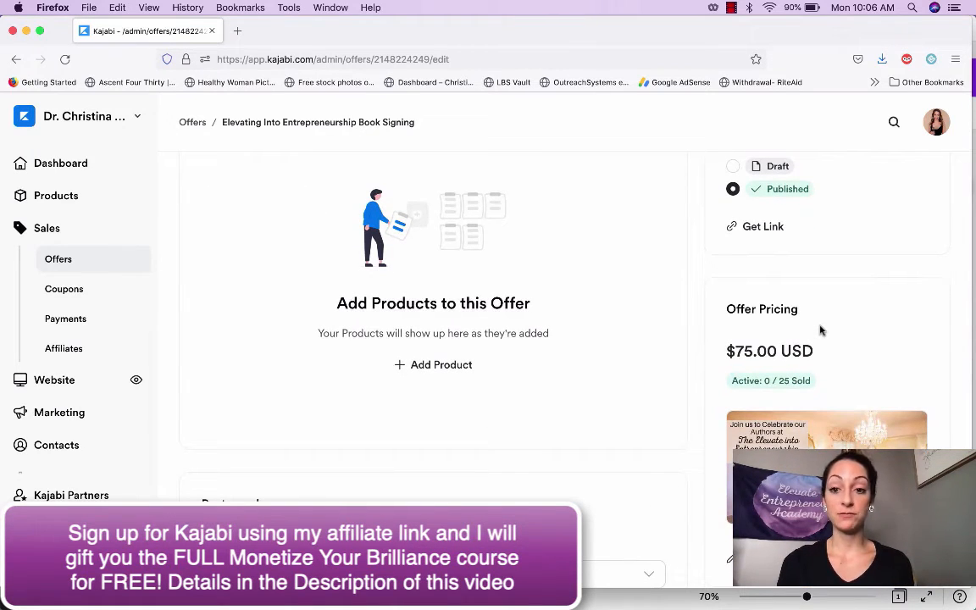
{"action": "scroll", "coordinate": [820, 330], "scroll_direction": "down", "scroll_amount": 2}
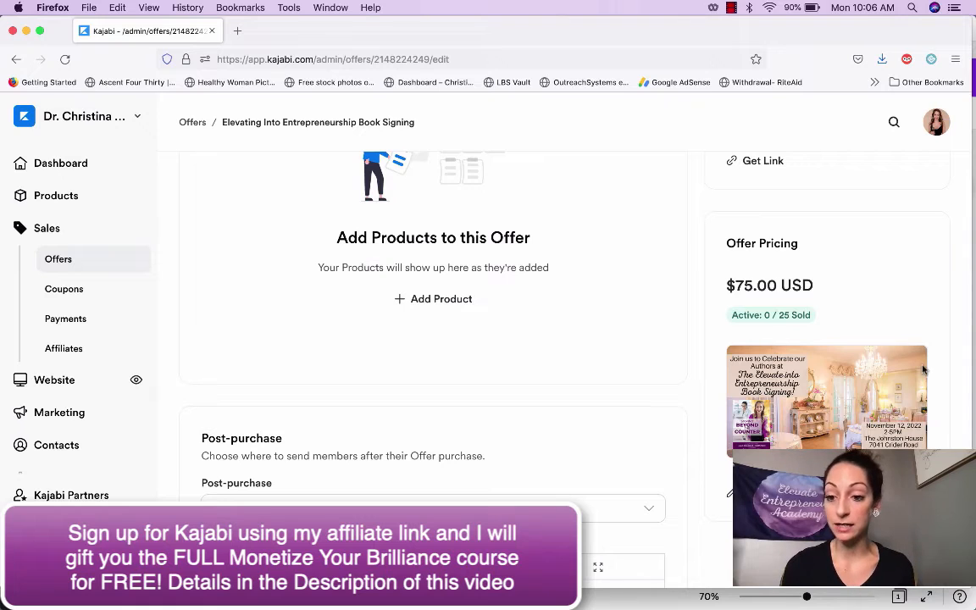
{"action": "scroll", "coordinate": [856, 318], "scroll_direction": "down", "scroll_amount": 1}
{"action": "scroll", "coordinate": [856, 319], "scroll_direction": "up", "scroll_amount": 3}
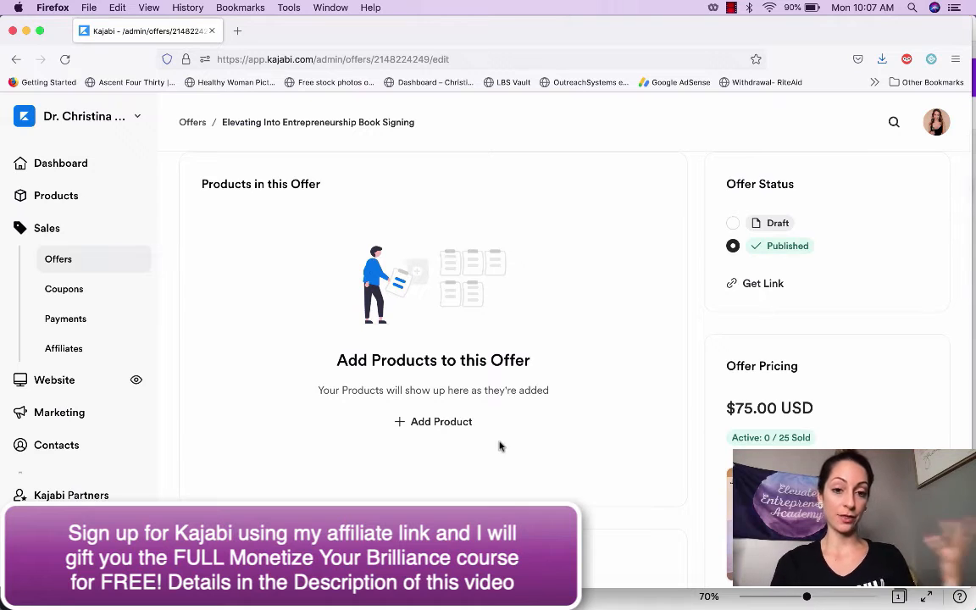
Read the book signing offer's custom thank-you page text and its custom post-purchase email subject and content
{"action": "scroll", "coordinate": [500, 446], "scroll_direction": "down", "scroll_amount": 5}
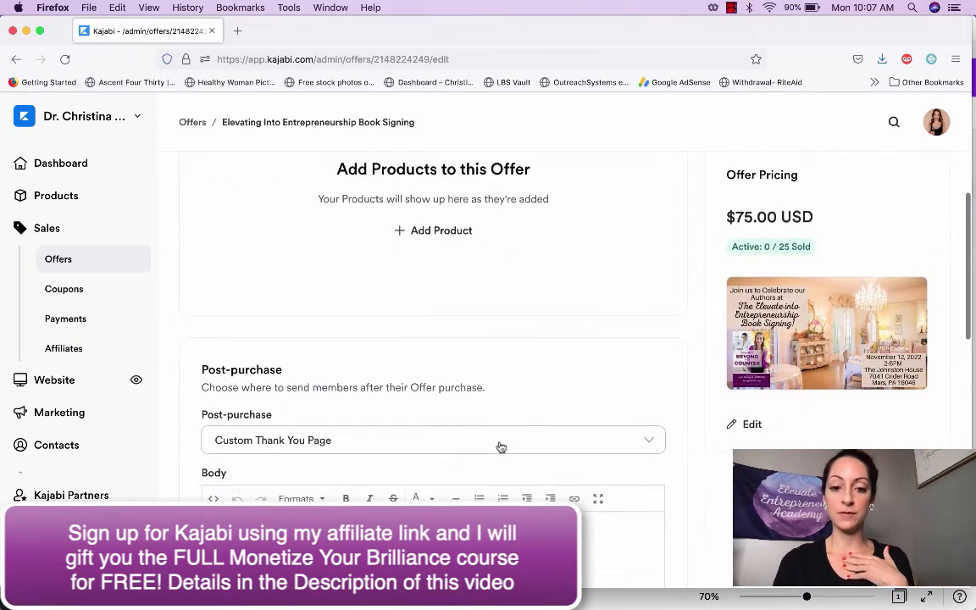
{"action": "scroll", "coordinate": [500, 439], "scroll_direction": "down", "scroll_amount": 5}
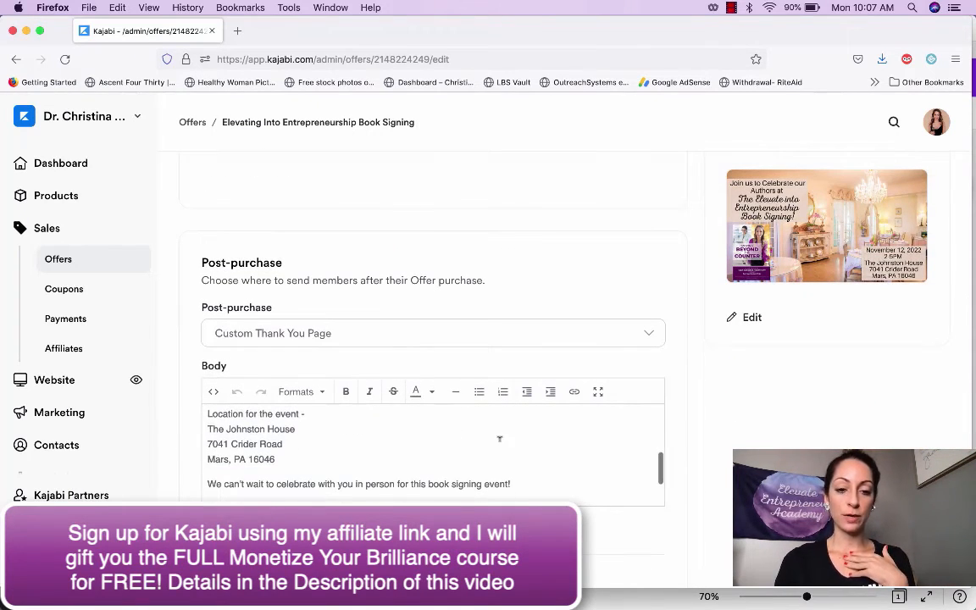
{"action": "scroll", "coordinate": [717, 468], "scroll_direction": "down", "scroll_amount": 5}
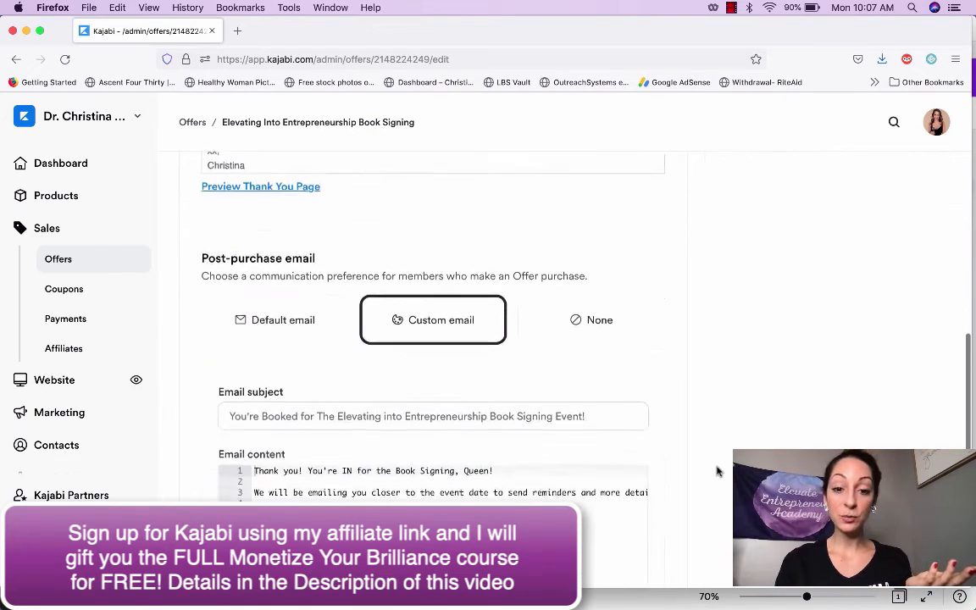
{"action": "scroll", "coordinate": [489, 465], "scroll_direction": "down", "scroll_amount": 1}
{"action": "scroll", "coordinate": [754, 441], "scroll_direction": "down", "scroll_amount": 3}
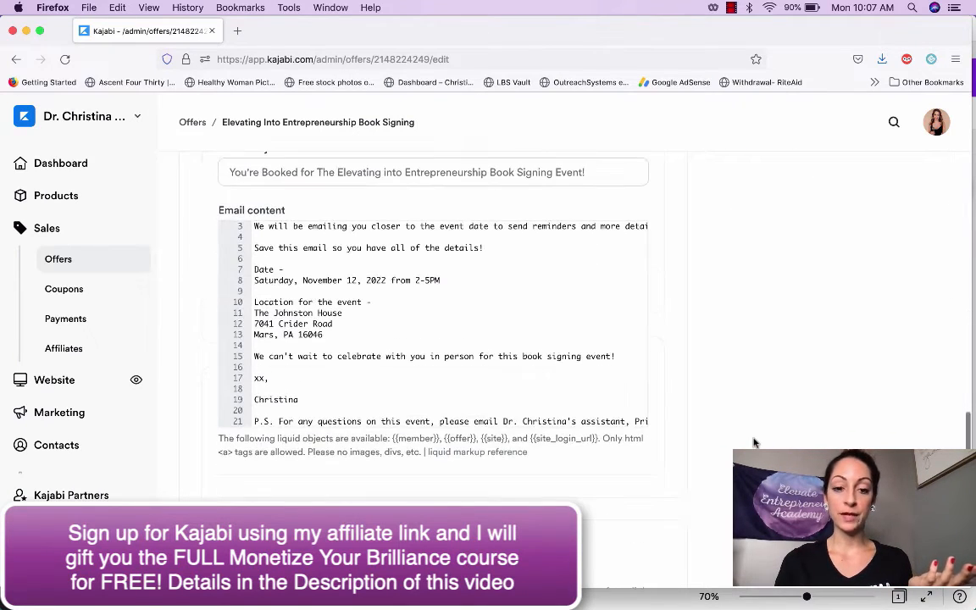
Open the book signing offer's checkout page and examine its event image, date, location and ticket inclusions
{"action": "scroll", "coordinate": [754, 442], "scroll_direction": "up", "scroll_amount": 15}
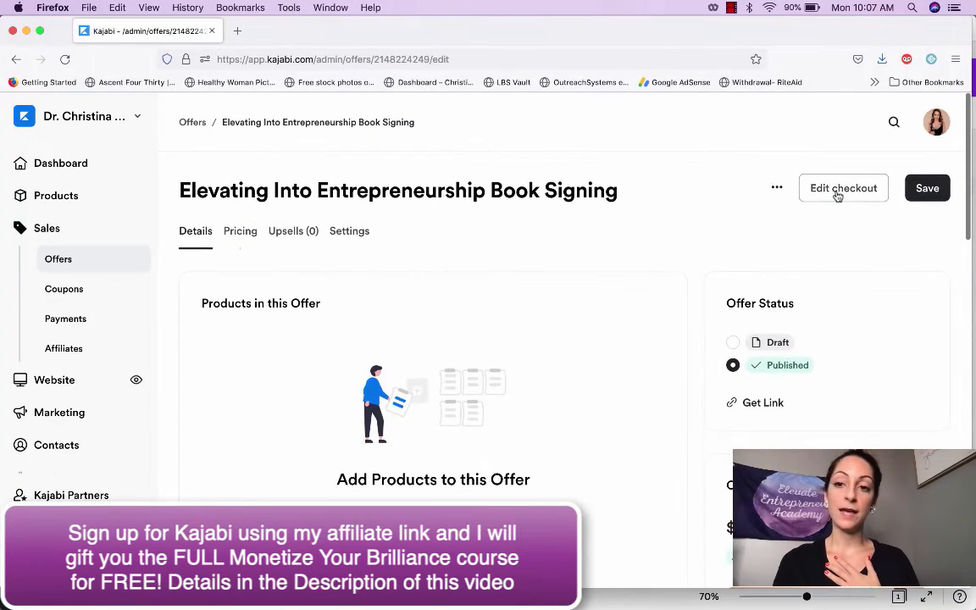
{"action": "left_click", "coordinate": [836, 194]}
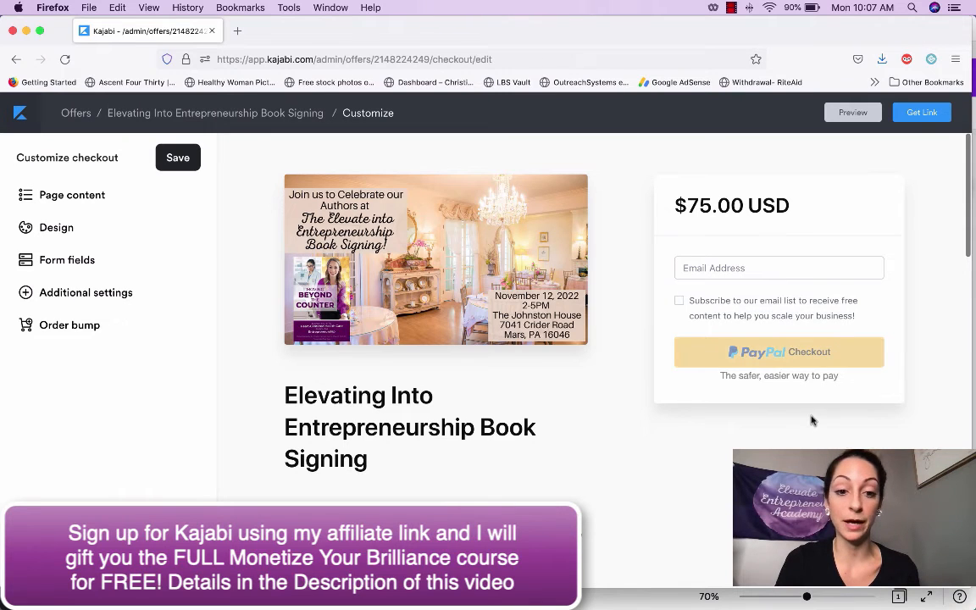
{"action": "scroll", "coordinate": [811, 421], "scroll_direction": "down", "scroll_amount": 5}
{"action": "scroll", "coordinate": [811, 421], "scroll_direction": "down", "scroll_amount": 5}
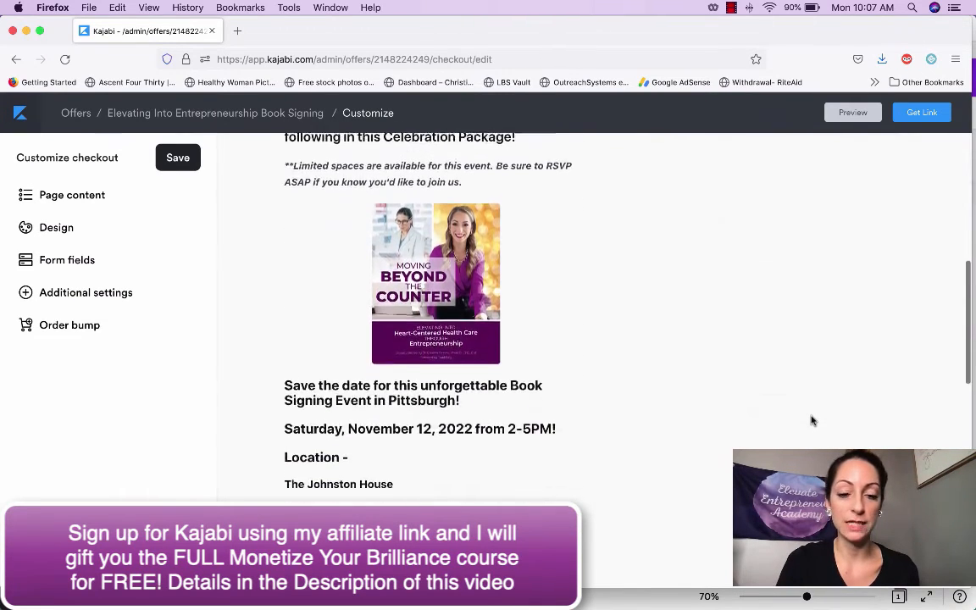
{"action": "scroll", "coordinate": [811, 420], "scroll_direction": "down", "scroll_amount": 5}
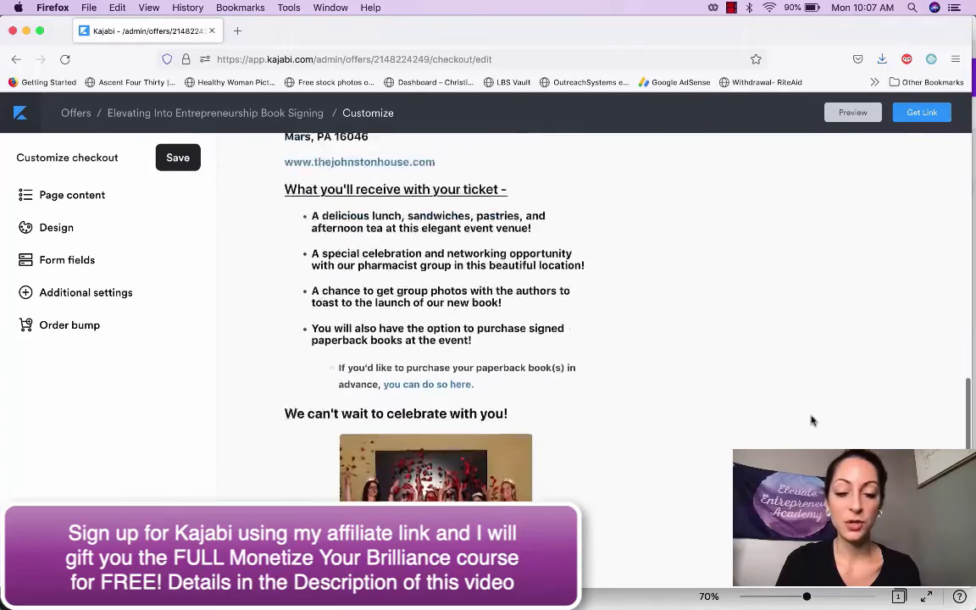
{"action": "scroll", "coordinate": [811, 421], "scroll_direction": "up", "scroll_amount": 15}
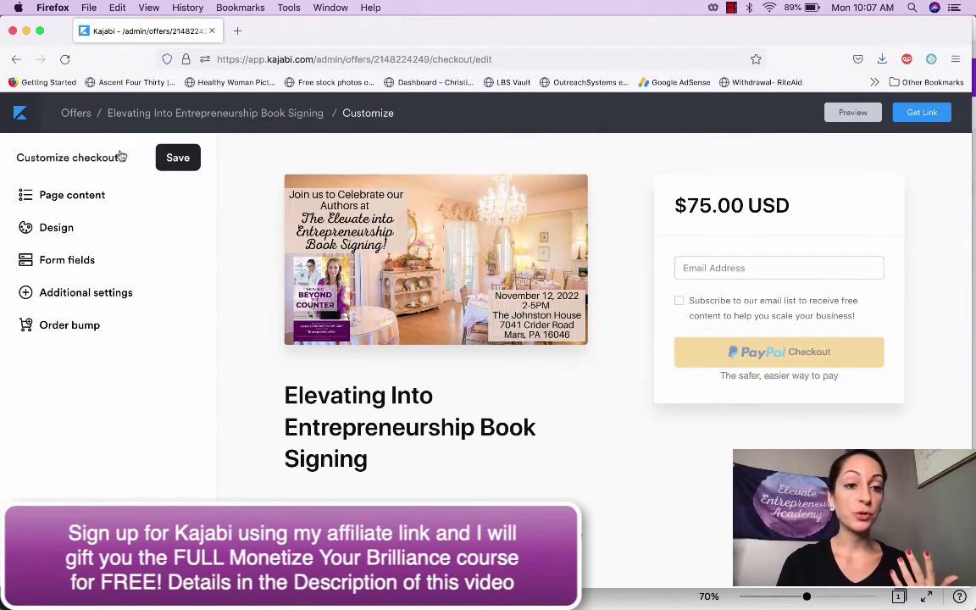
Return to the offers list and open the Elevate Membership + Ascension Collection Gift Bundle offer
{"action": "left_click", "coordinate": [74, 114]}
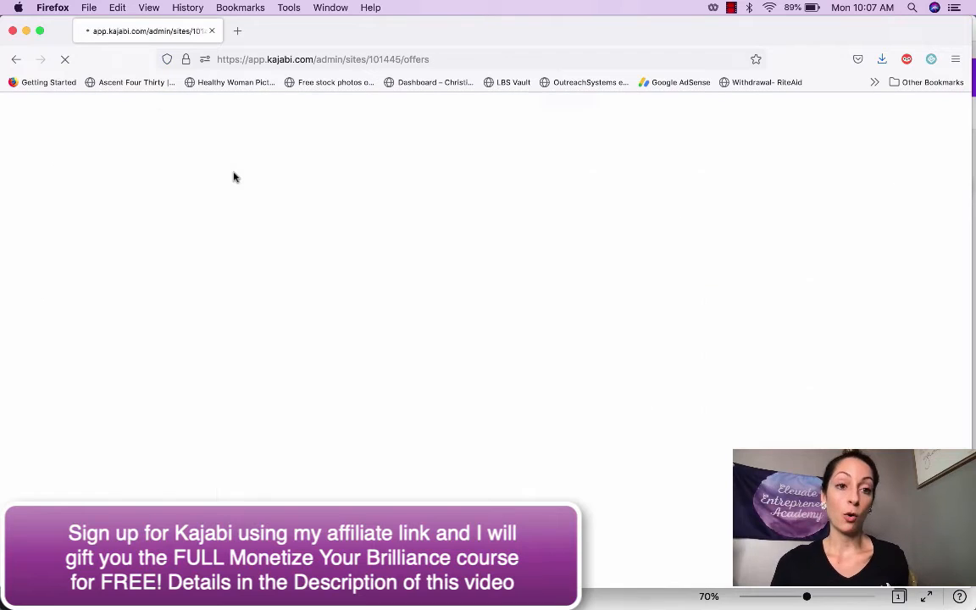
{"action": "scroll", "coordinate": [457, 371], "scroll_direction": "down", "scroll_amount": 10}
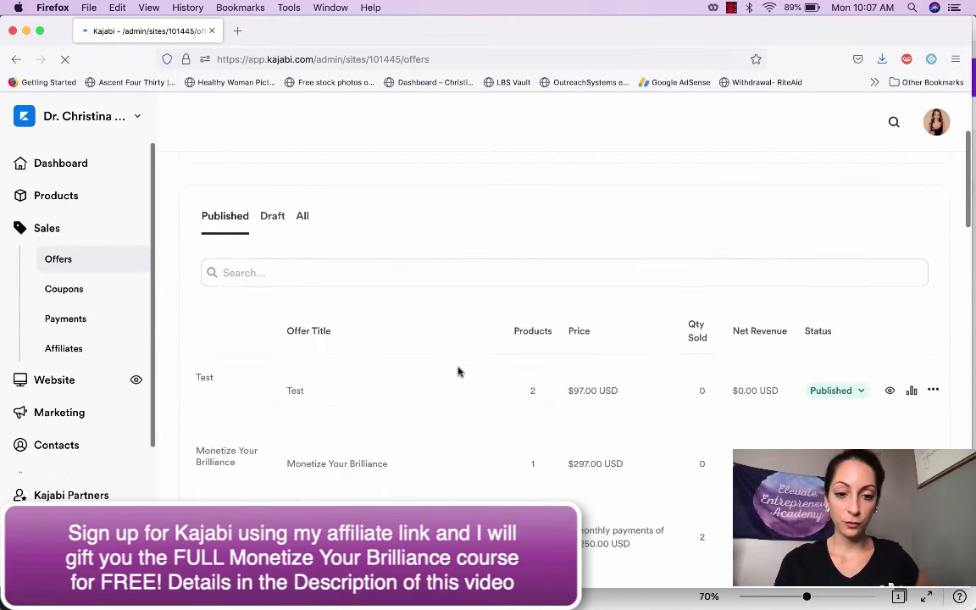
{"action": "scroll", "coordinate": [457, 371], "scroll_direction": "down", "scroll_amount": 1}
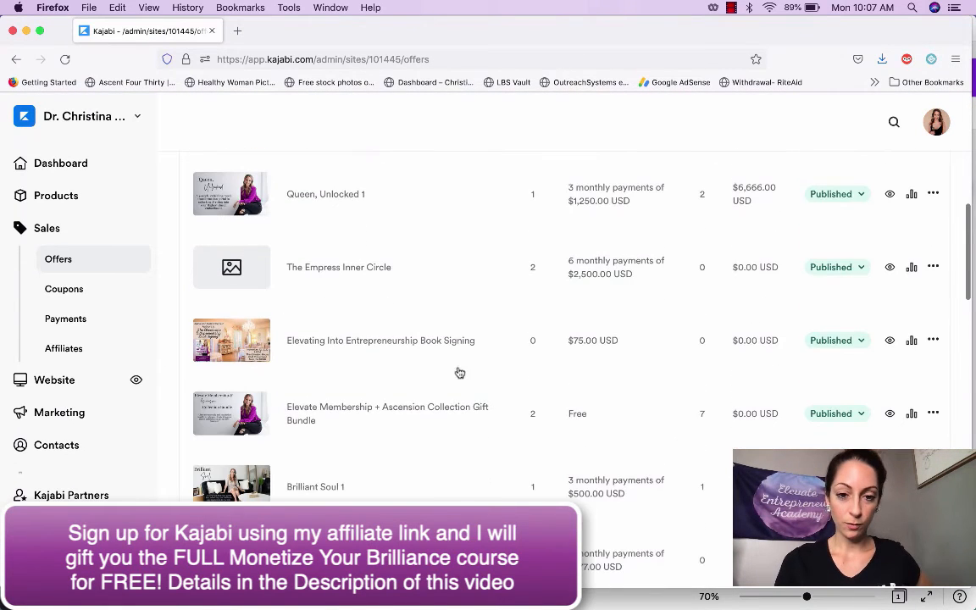
{"action": "left_click", "coordinate": [450, 410]}
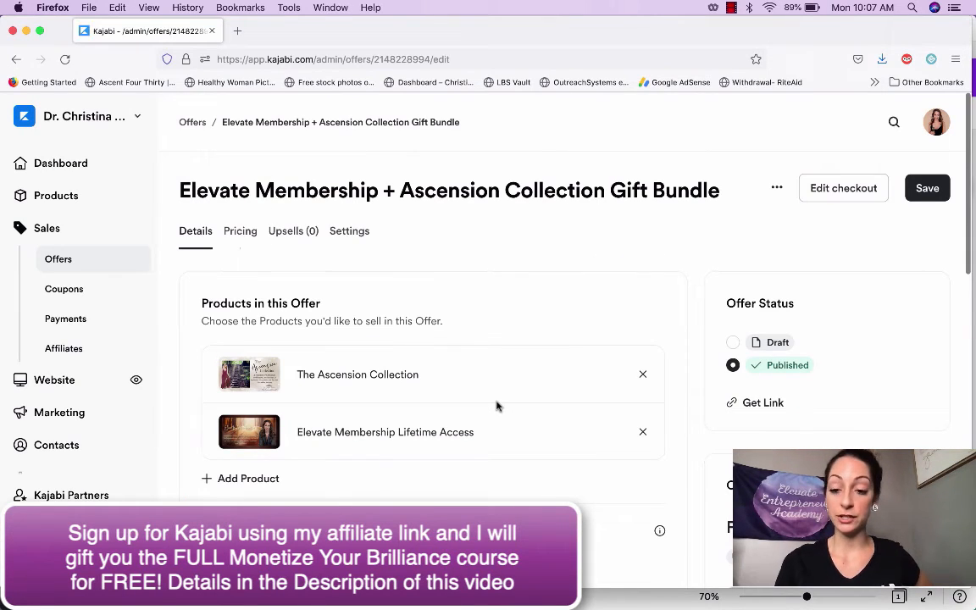
Review the gift bundle's included products, then open its pricing details and check the title, image and payment type
{"action": "scroll", "coordinate": [494, 402], "scroll_direction": "down", "scroll_amount": 3}
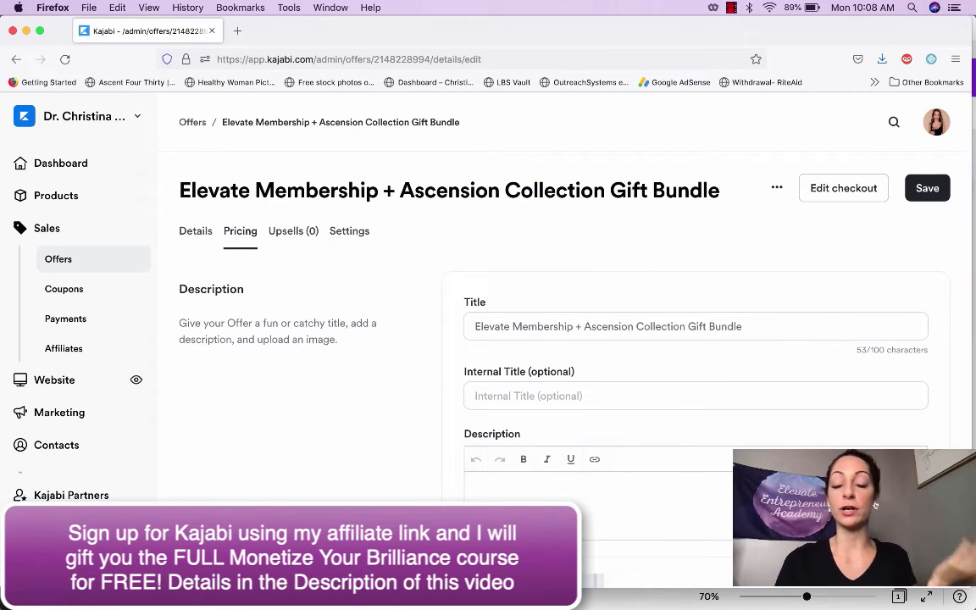
{"action": "scroll", "coordinate": [656, 455], "scroll_direction": "down", "scroll_amount": 4}
{"action": "scroll", "coordinate": [656, 457], "scroll_direction": "down", "scroll_amount": 6}
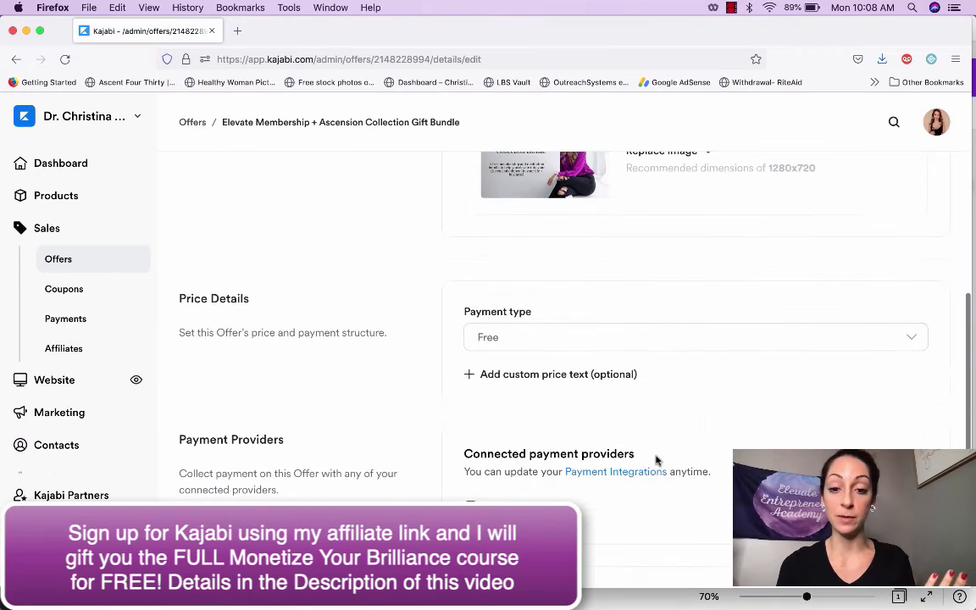
{"action": "left_click", "coordinate": [585, 337]}
{"action": "left_click", "coordinate": [585, 337]}
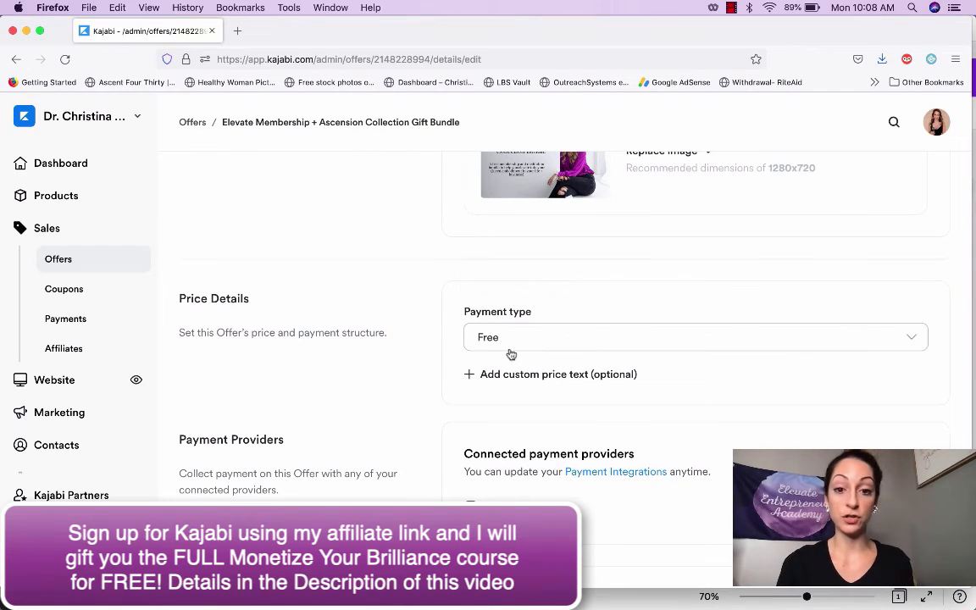
{"action": "scroll", "coordinate": [489, 323], "scroll_direction": "up", "scroll_amount": 10}
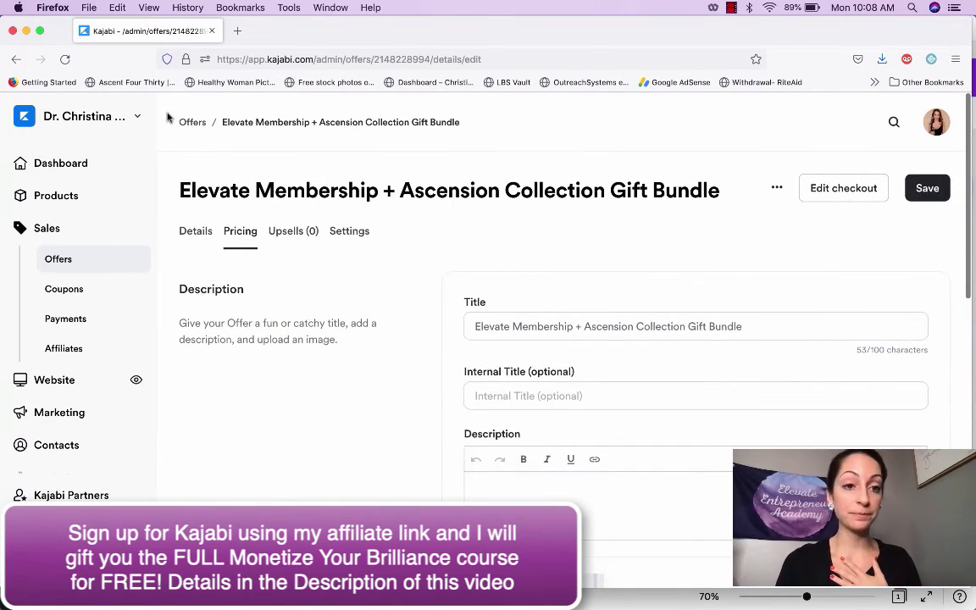
Go back to the gift bundle's details and read its post-purchase destination and custom email subject and content
{"action": "left_click", "coordinate": [15, 58]}
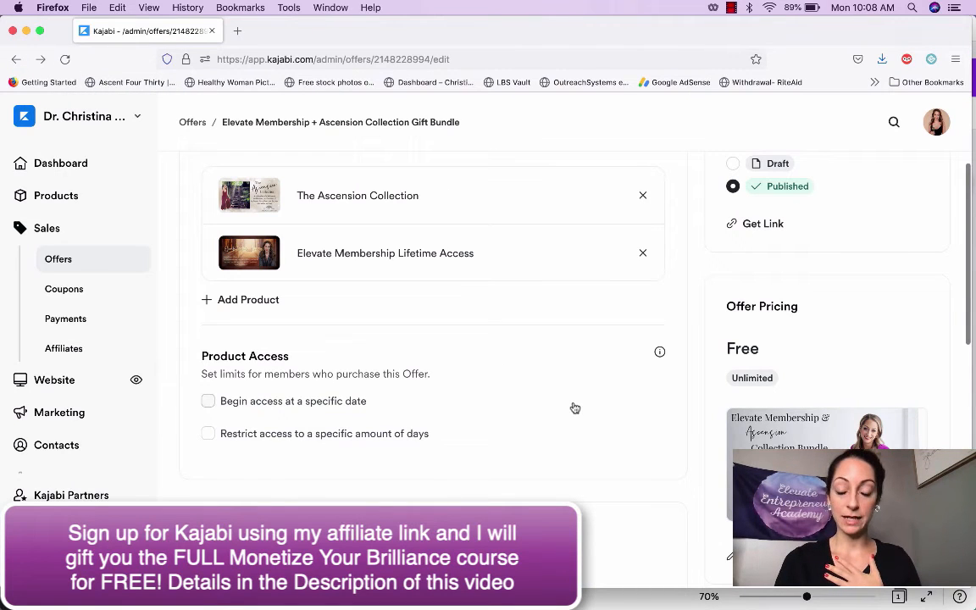
{"action": "scroll", "coordinate": [574, 409], "scroll_direction": "down", "scroll_amount": 6}
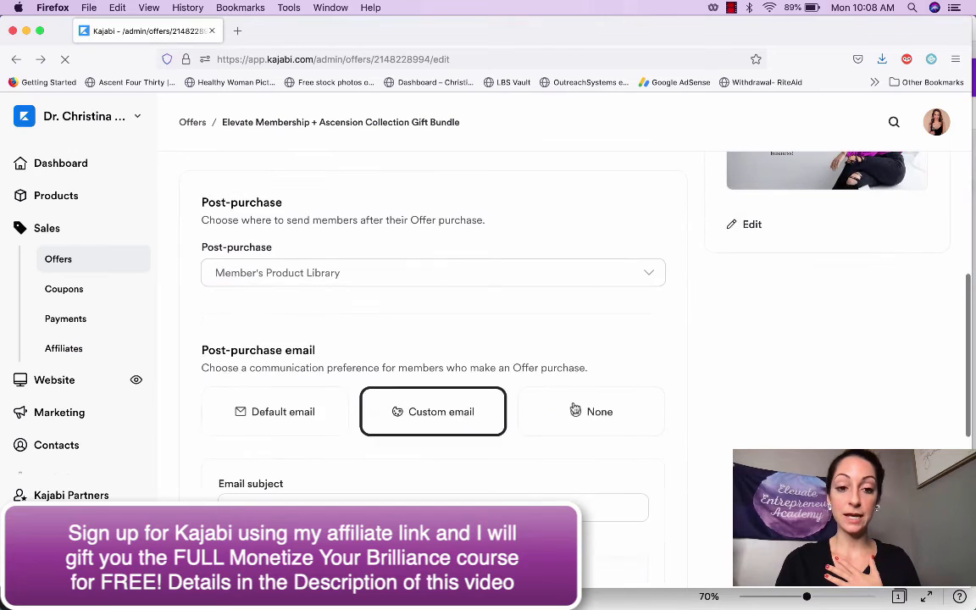
{"action": "scroll", "coordinate": [399, 406], "scroll_direction": "down", "scroll_amount": 3}
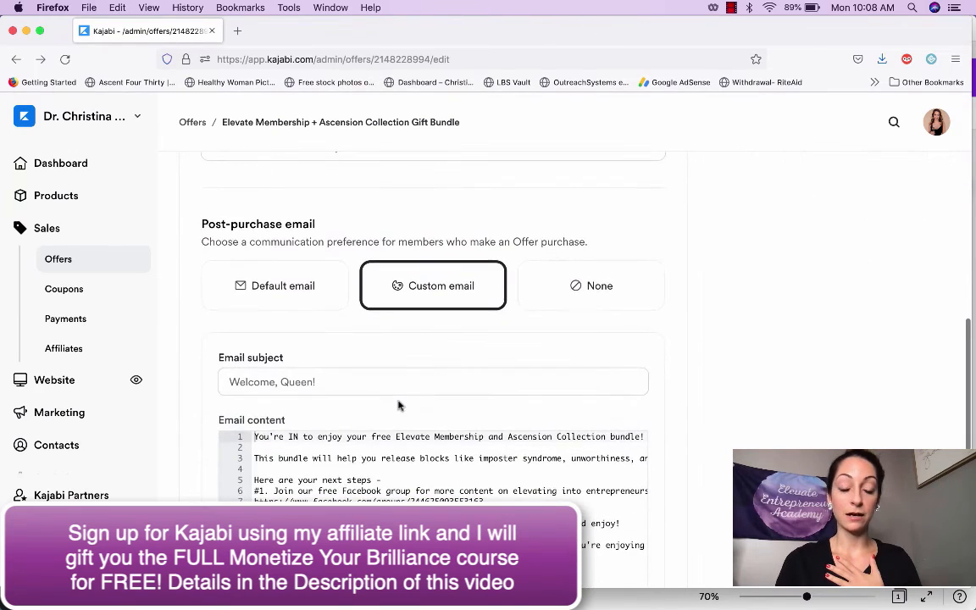
{"action": "scroll", "coordinate": [346, 397], "scroll_direction": "up", "scroll_amount": 3}
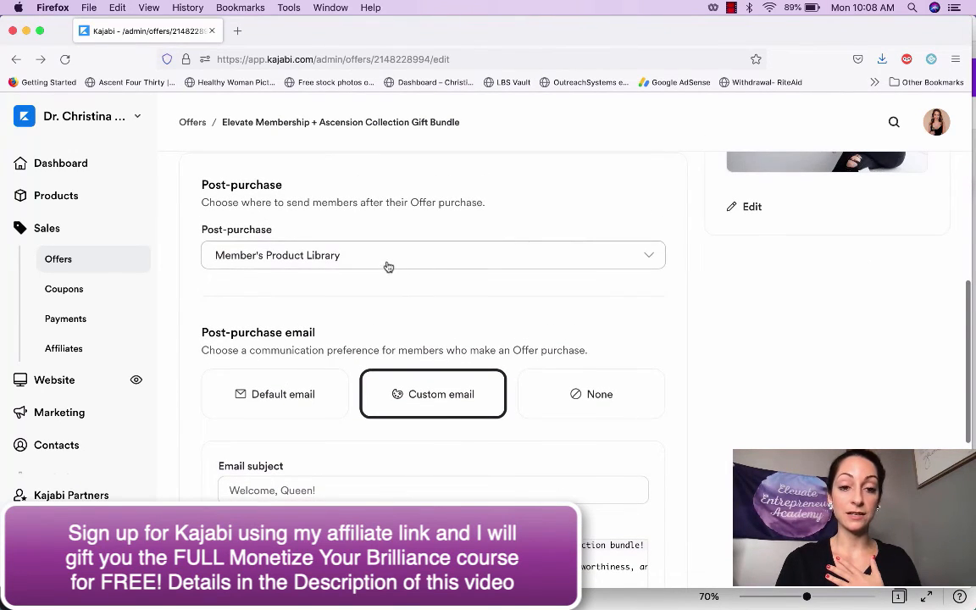
{"action": "scroll", "coordinate": [514, 383], "scroll_direction": "down", "scroll_amount": 4}
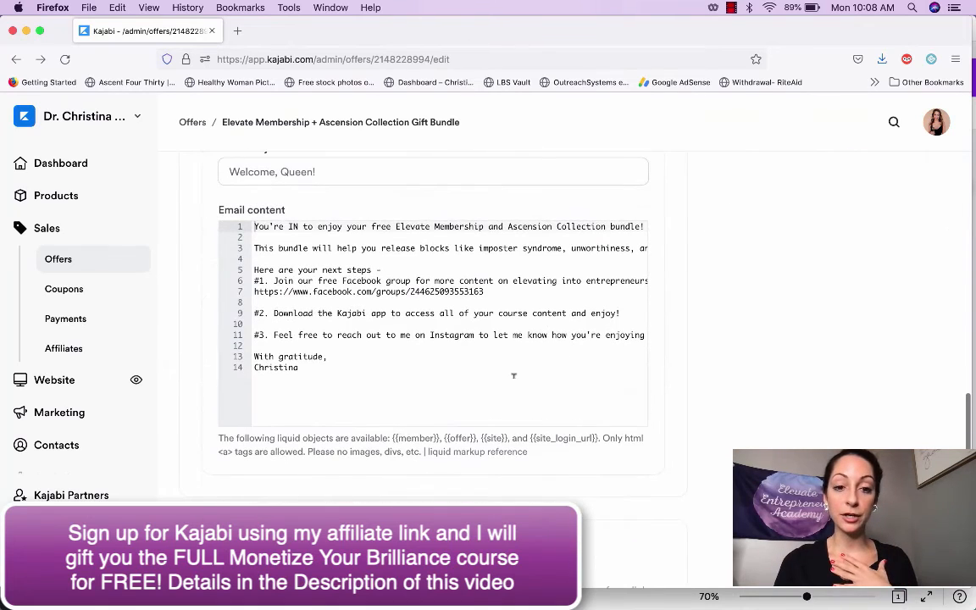
{"action": "scroll", "coordinate": [512, 383], "scroll_direction": "down", "scroll_amount": 1}
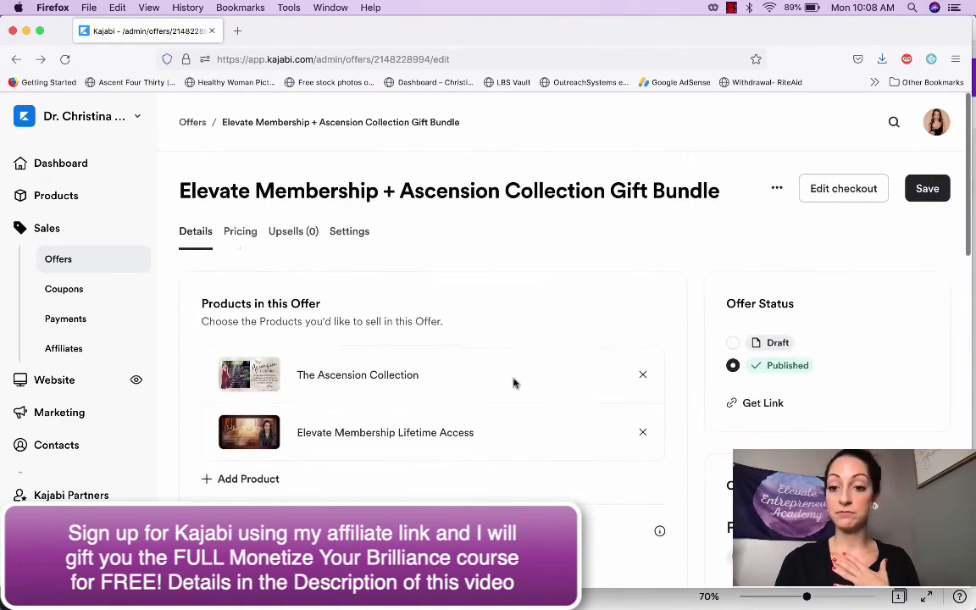
Open the gift bundle's checkout page and read its image, sign-up form, headline and Ascension Collection description
{"action": "left_click", "coordinate": [822, 191]}
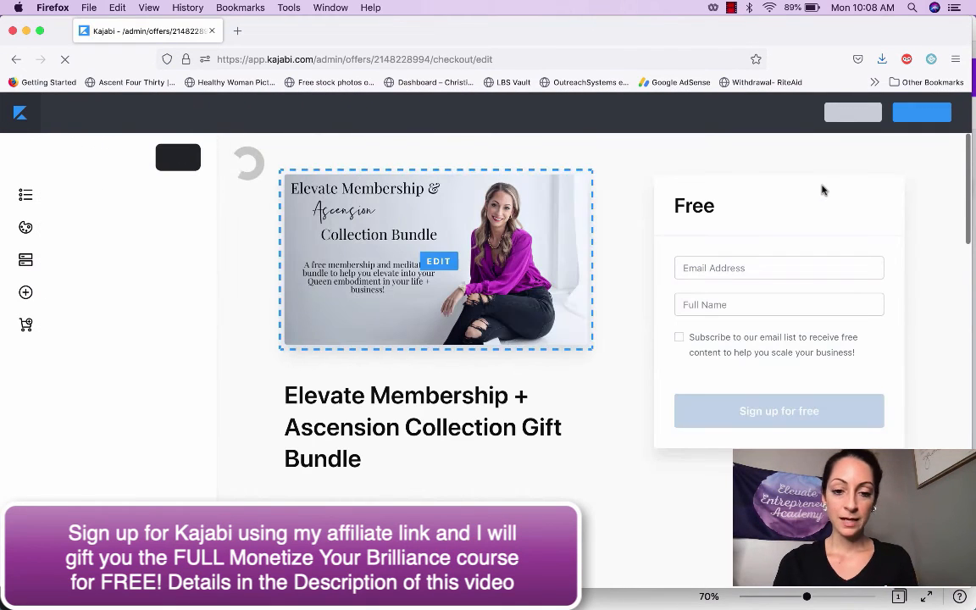
{"action": "scroll", "coordinate": [436, 321], "scroll_direction": "down", "scroll_amount": 3}
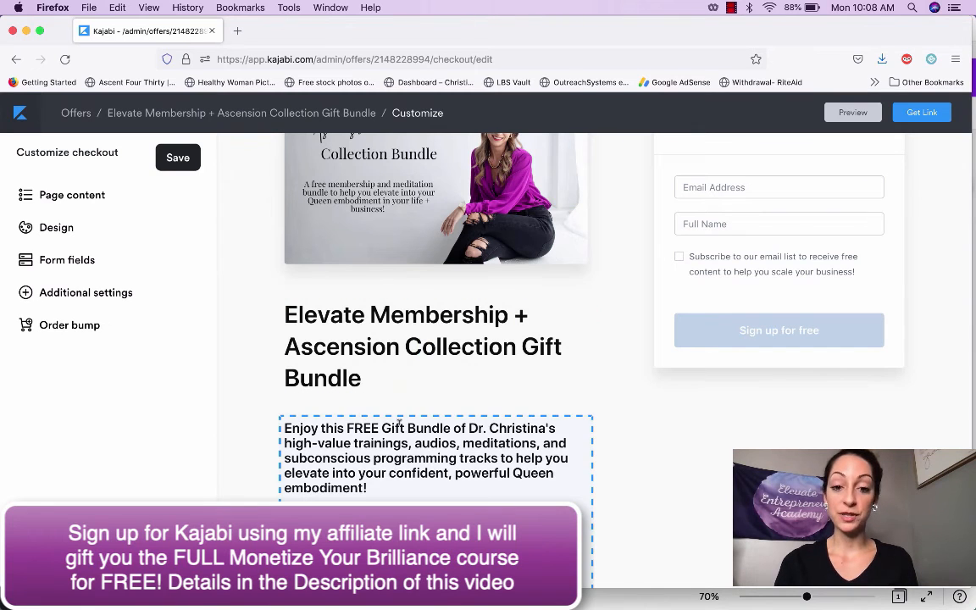
{"action": "scroll", "coordinate": [570, 424], "scroll_direction": "down", "scroll_amount": 2}
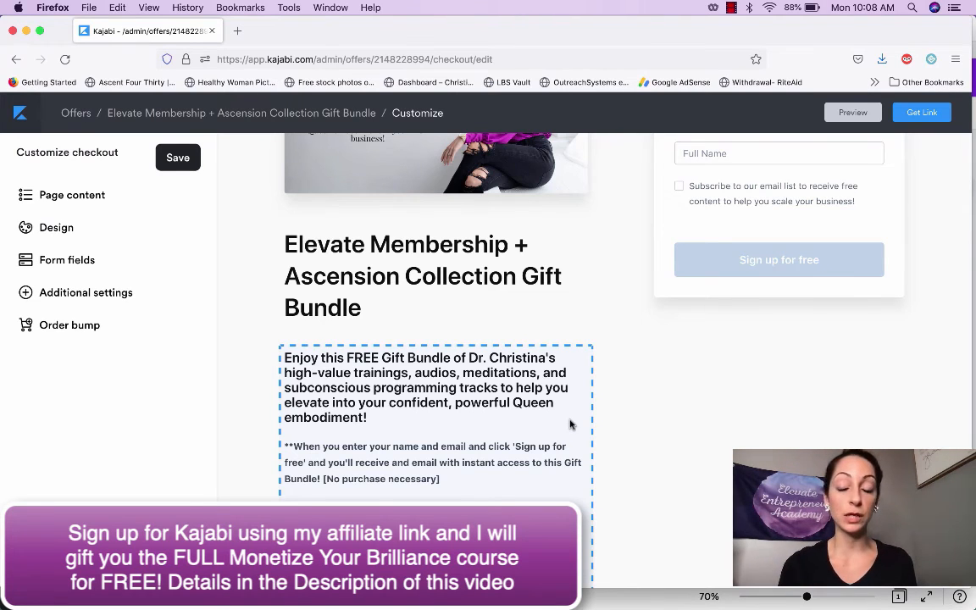
{"action": "scroll", "coordinate": [571, 424], "scroll_direction": "down", "scroll_amount": 2}
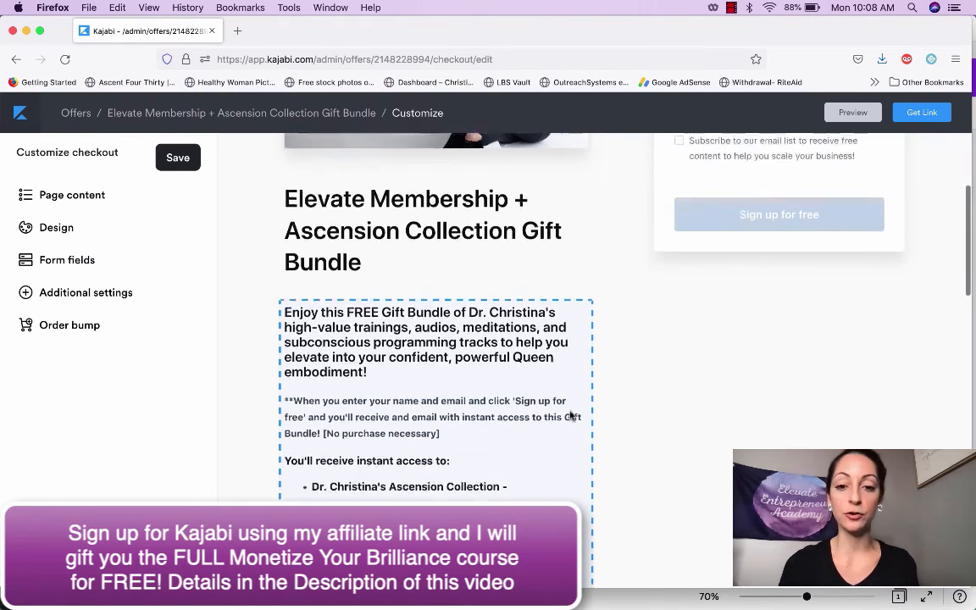
{"action": "scroll", "coordinate": [428, 292], "scroll_direction": "down", "scroll_amount": 3}
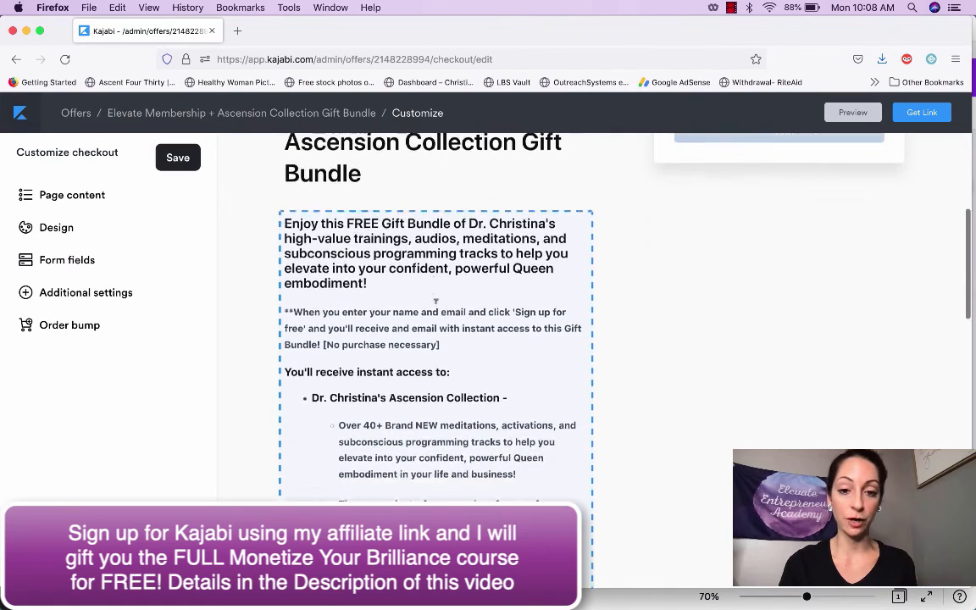
{"action": "scroll", "coordinate": [436, 301], "scroll_direction": "down", "scroll_amount": 2}
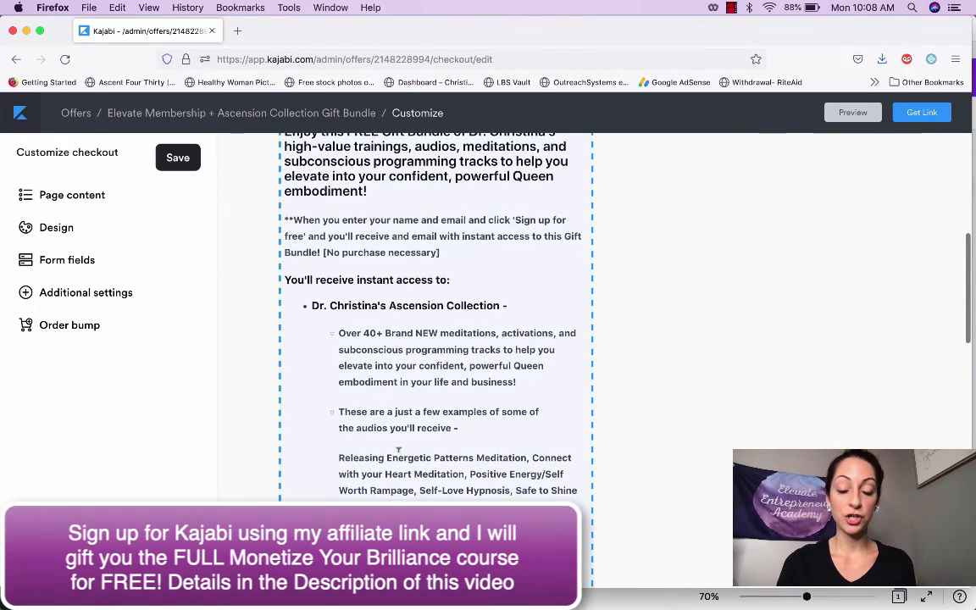
{"action": "scroll", "coordinate": [398, 450], "scroll_direction": "down", "scroll_amount": 2}
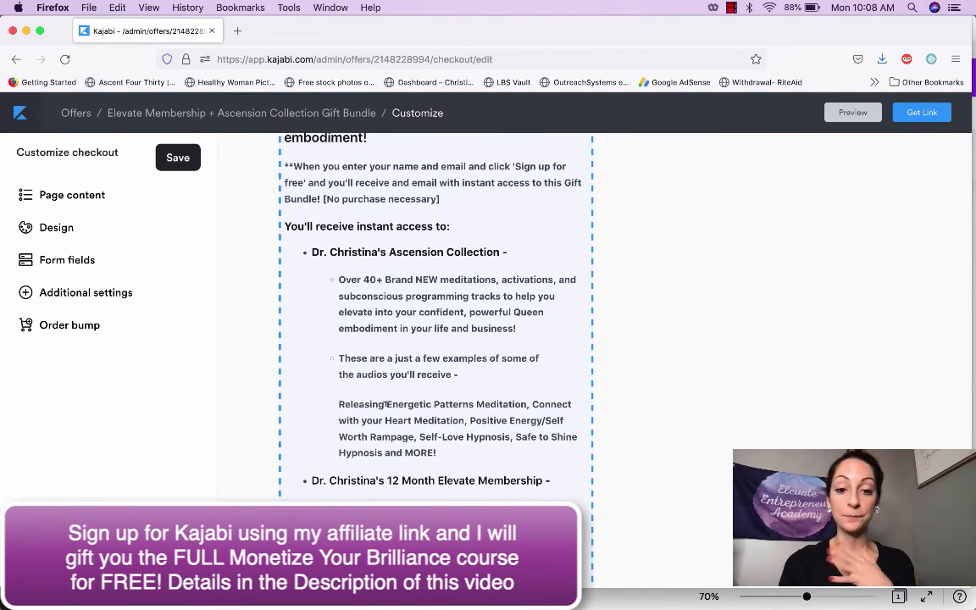
Read the checkout page's 12 Month Elevate Membership description, monthly topics and closing message
{"action": "scroll", "coordinate": [386, 404], "scroll_direction": "down", "scroll_amount": 10}
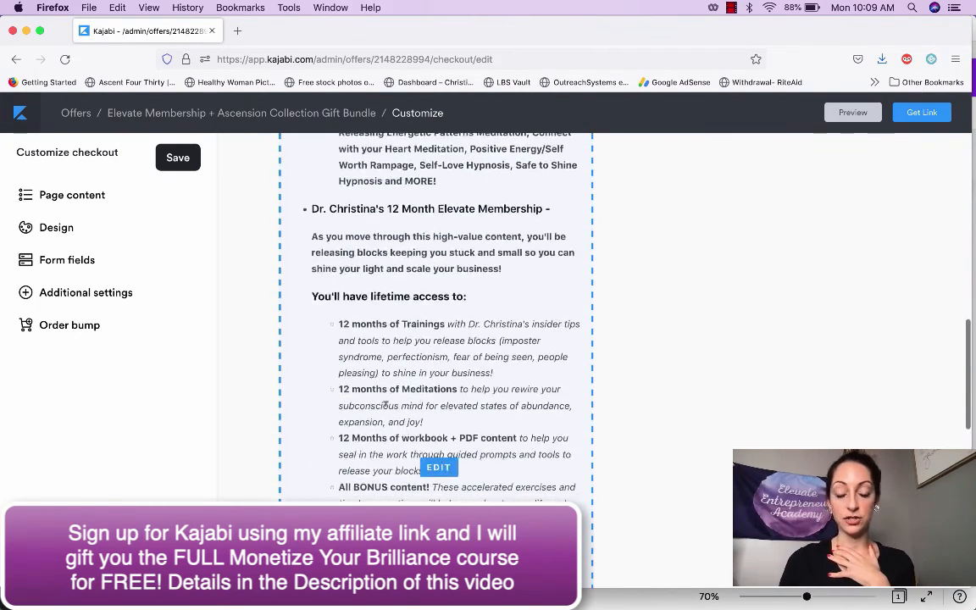
{"action": "scroll", "coordinate": [385, 404], "scroll_direction": "down", "scroll_amount": 3}
{"action": "scroll", "coordinate": [385, 404], "scroll_direction": "up", "scroll_amount": 3}
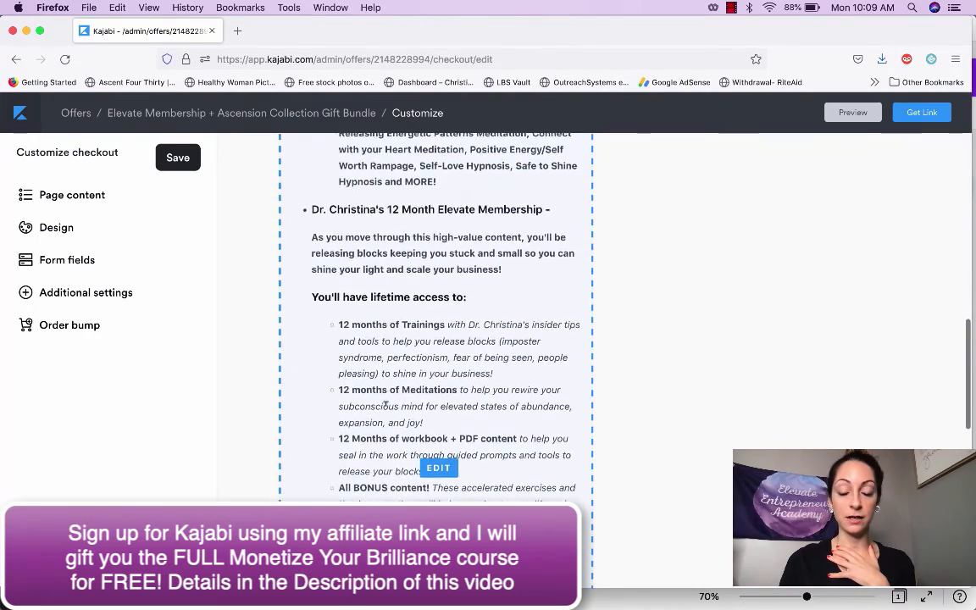
{"action": "scroll", "coordinate": [385, 404], "scroll_direction": "down", "scroll_amount": 20}
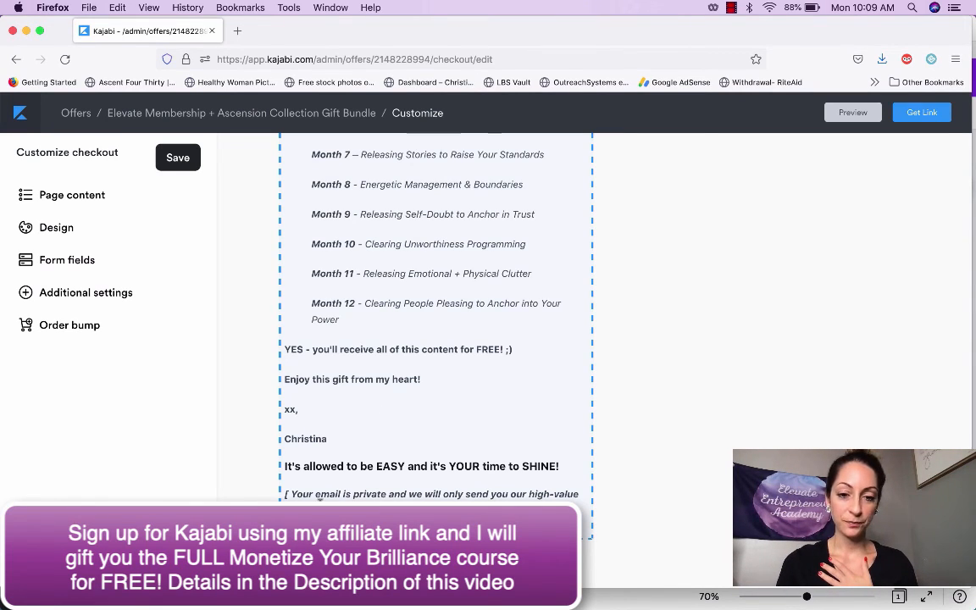
{"action": "scroll", "coordinate": [436, 465], "scroll_direction": "up", "scroll_amount": 20}
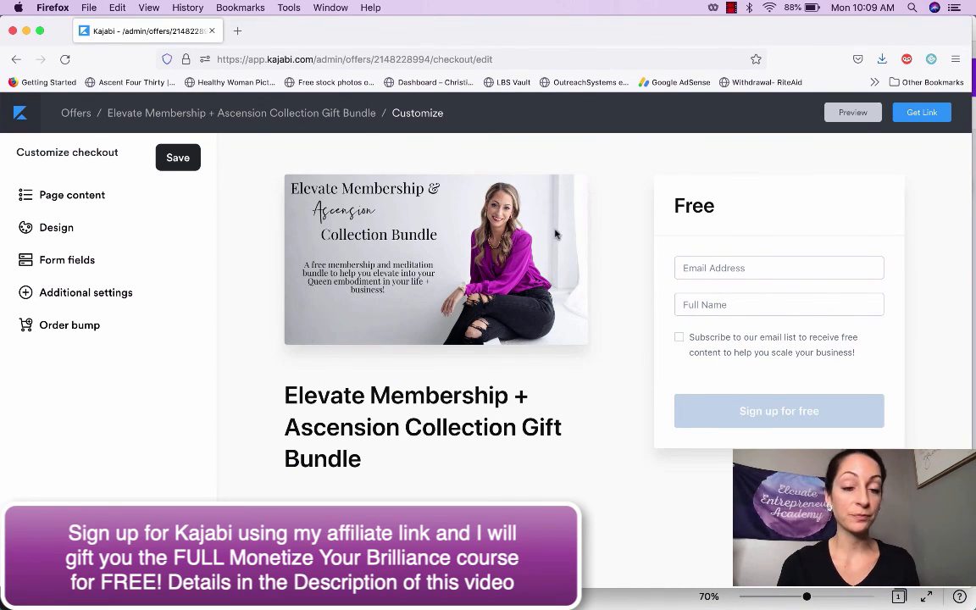
Return to the offers list and browse the published offers, including the sponsorship and book signing packages
{"action": "left_click", "coordinate": [67, 116]}
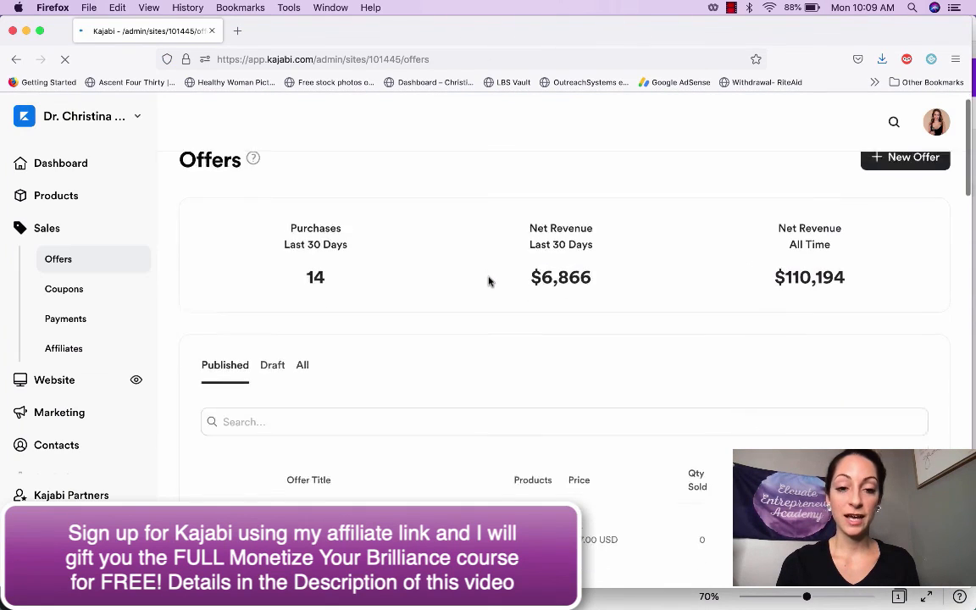
{"action": "scroll", "coordinate": [489, 281], "scroll_direction": "down", "scroll_amount": 4}
{"action": "scroll", "coordinate": [489, 281], "scroll_direction": "down", "scroll_amount": 1}
{"action": "scroll", "coordinate": [489, 281], "scroll_direction": "down", "scroll_amount": 15}
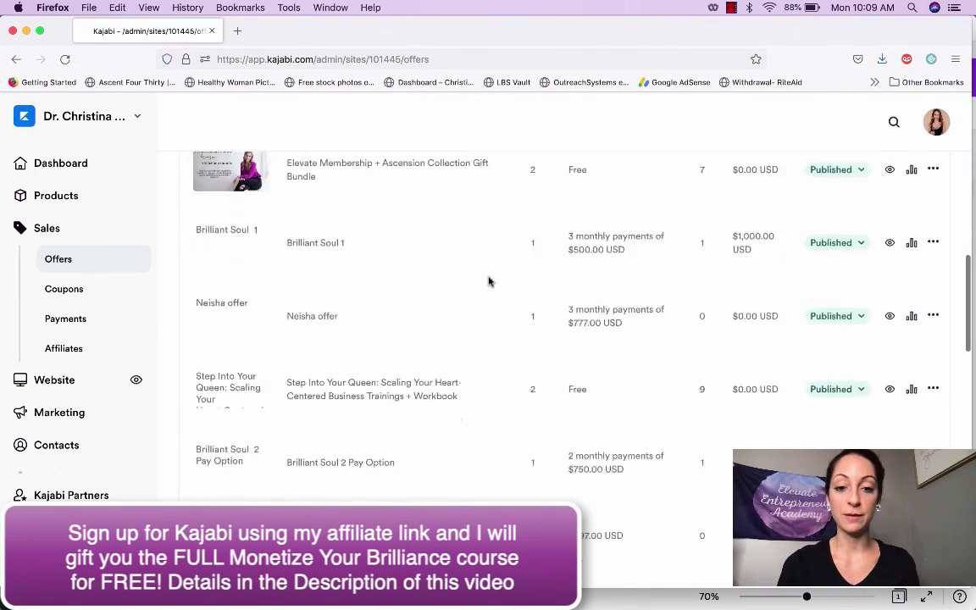
{"action": "scroll", "coordinate": [489, 282], "scroll_direction": "down", "scroll_amount": 1}
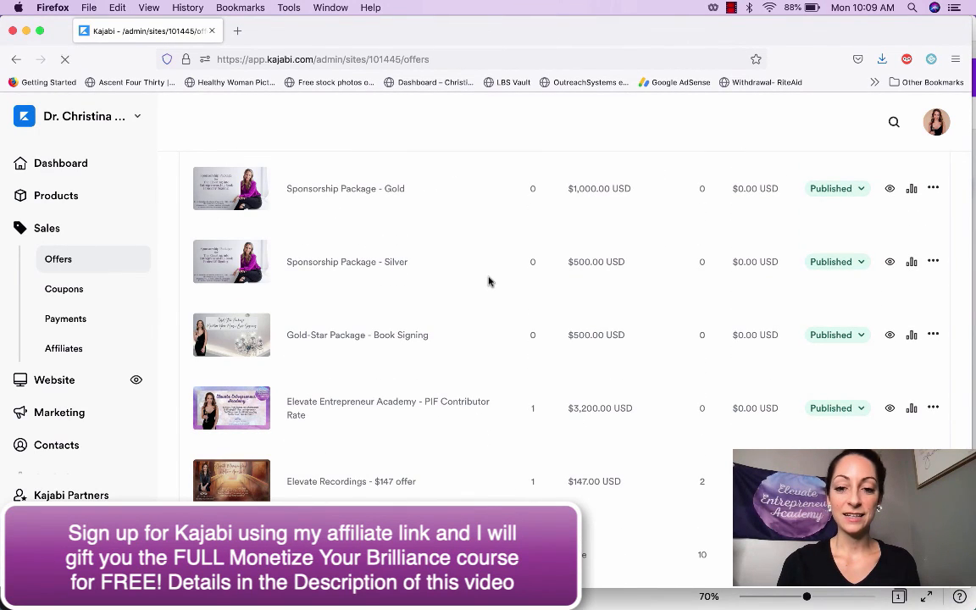
{"action": "scroll", "coordinate": [489, 281], "scroll_direction": "up", "scroll_amount": 20}
{"action": "scroll", "coordinate": [489, 281], "scroll_direction": "down", "scroll_amount": 5}
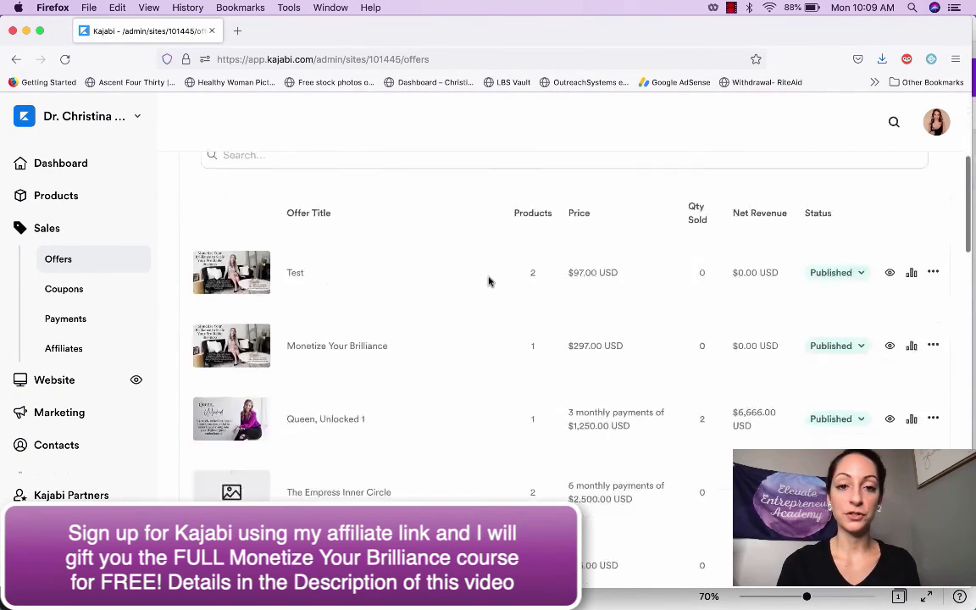